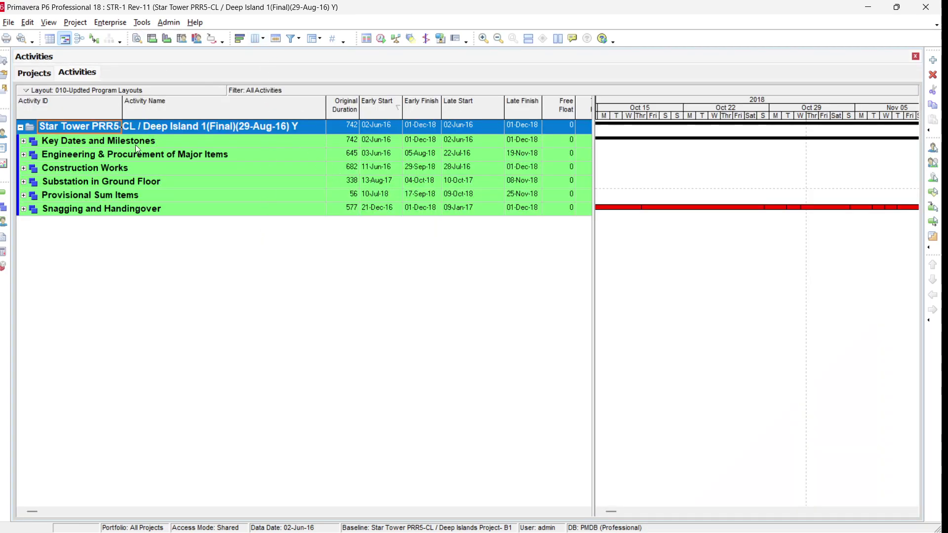
Check the activity table's Group and Sort settings and examine the list of project-level activity code definitions.
click(313, 39)
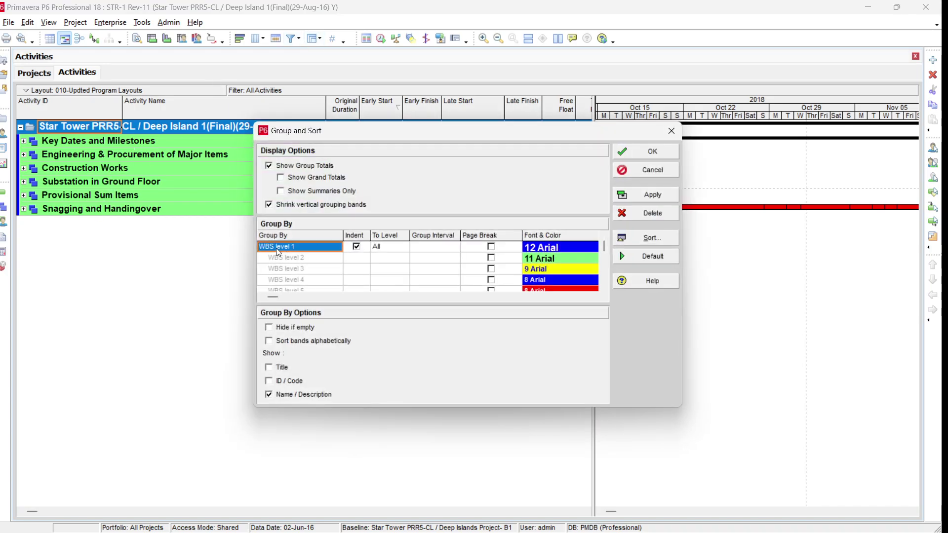
click(654, 154)
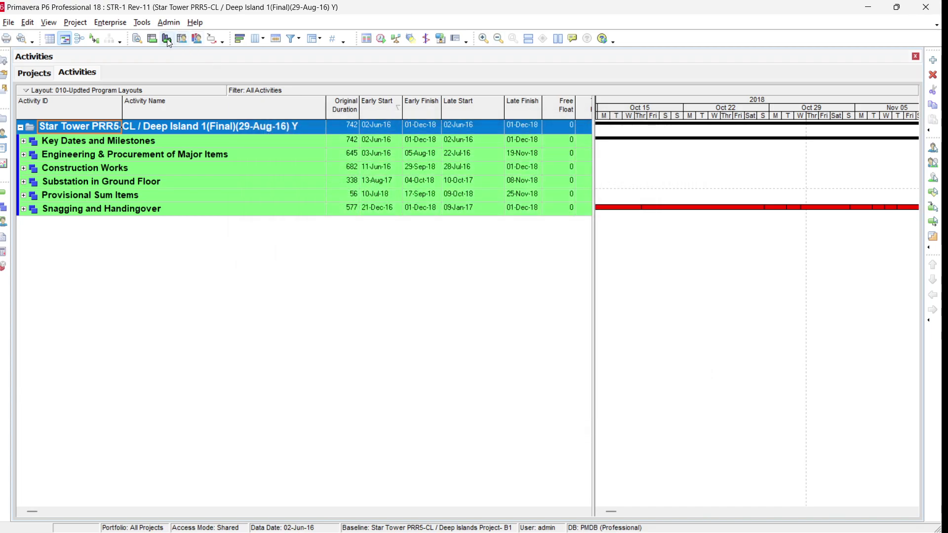
click(110, 22)
click(131, 54)
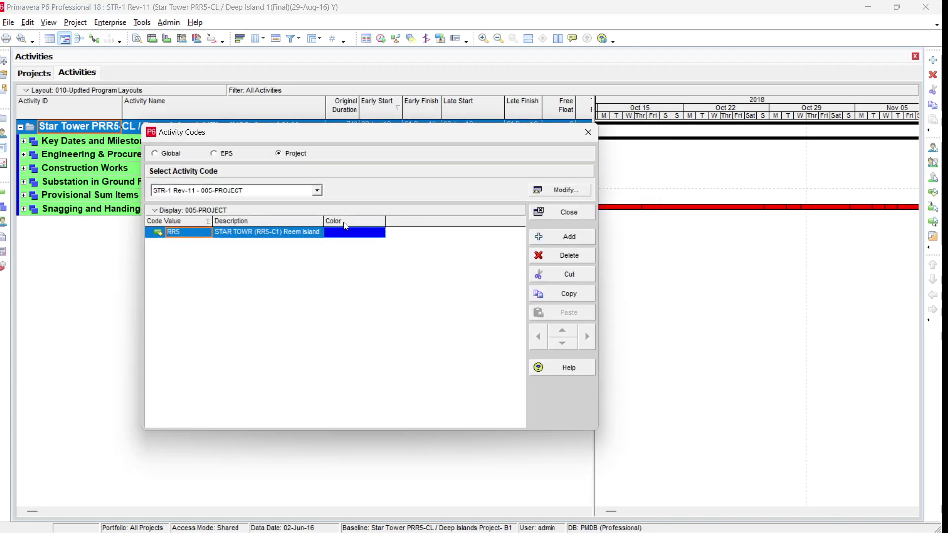
click(562, 191)
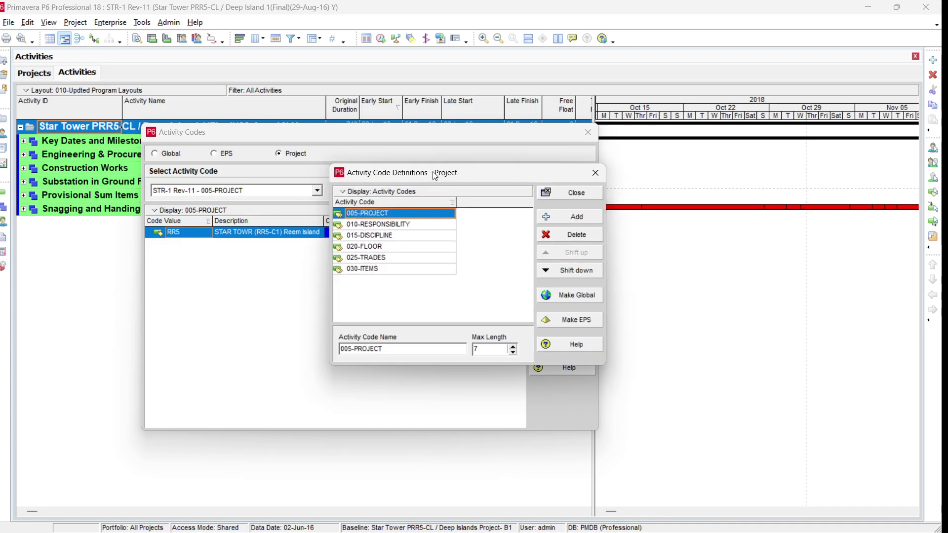
drag(435, 175, 359, 170)
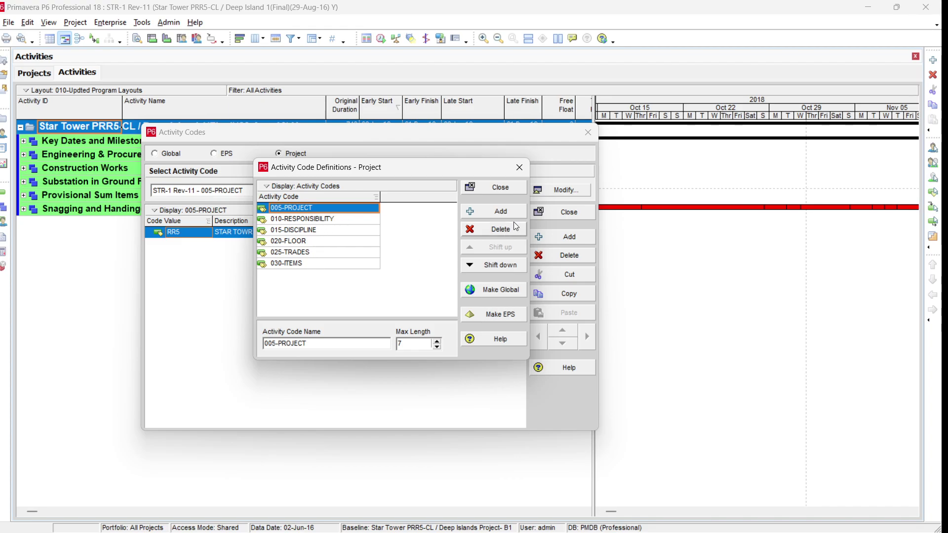
click(503, 190)
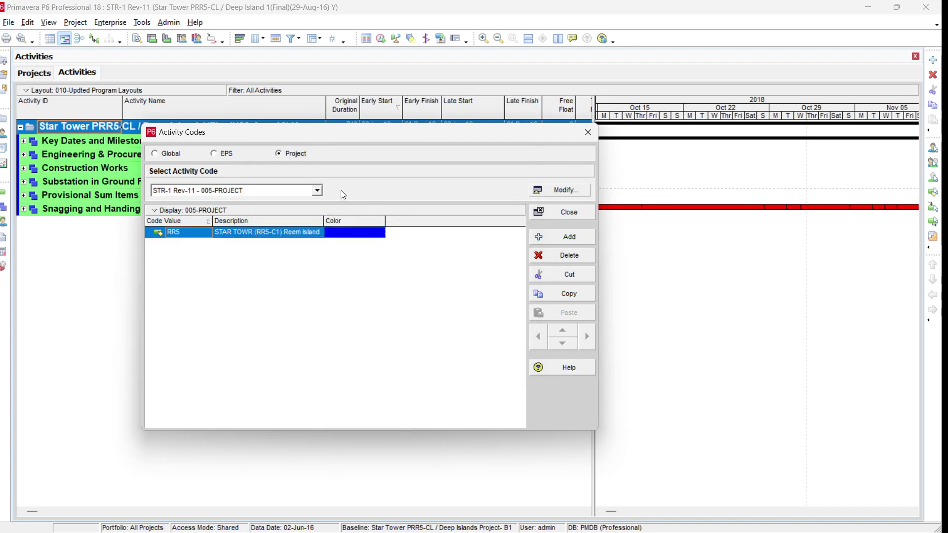
Examine the code values and descriptions defined under the project activity codes 005-PROJECT and 010-RESPONSIBILITY.
click(316, 190)
click(289, 208)
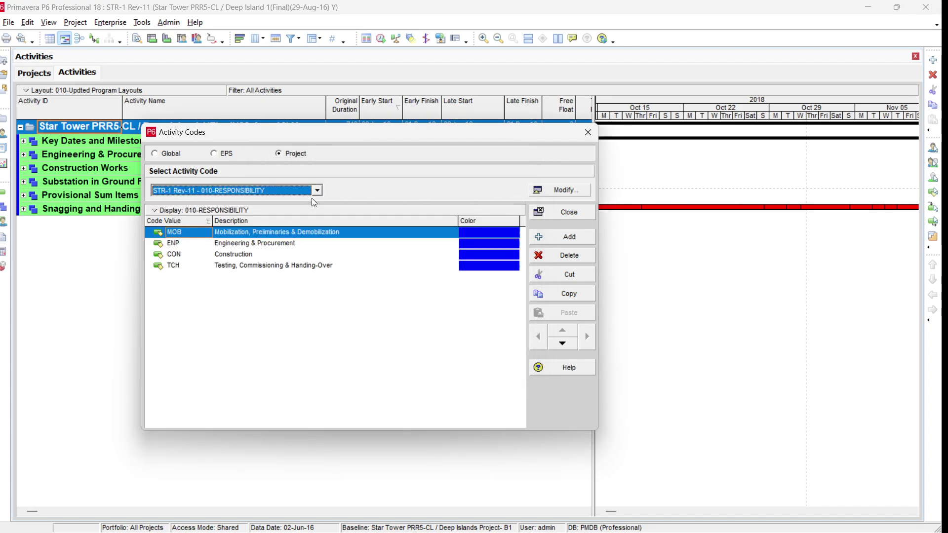
click(317, 190)
click(276, 201)
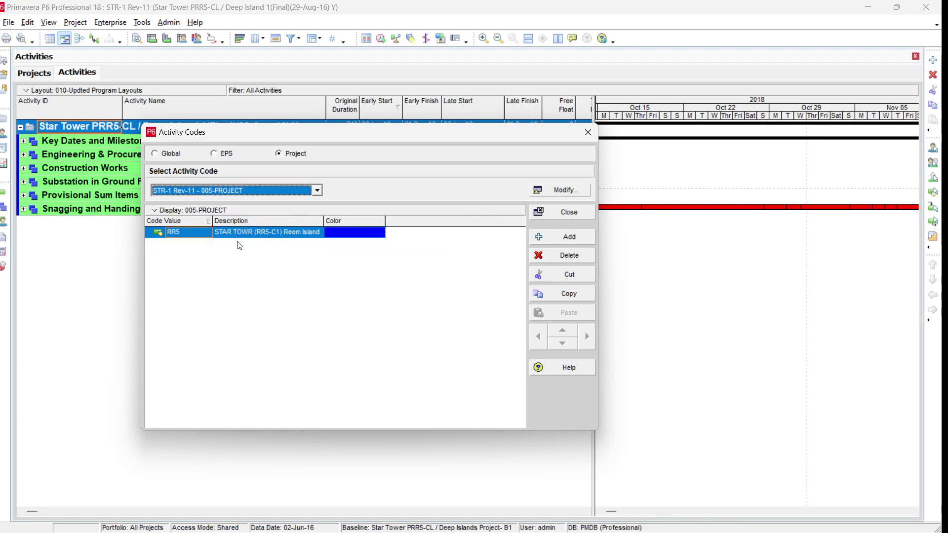
click(318, 192)
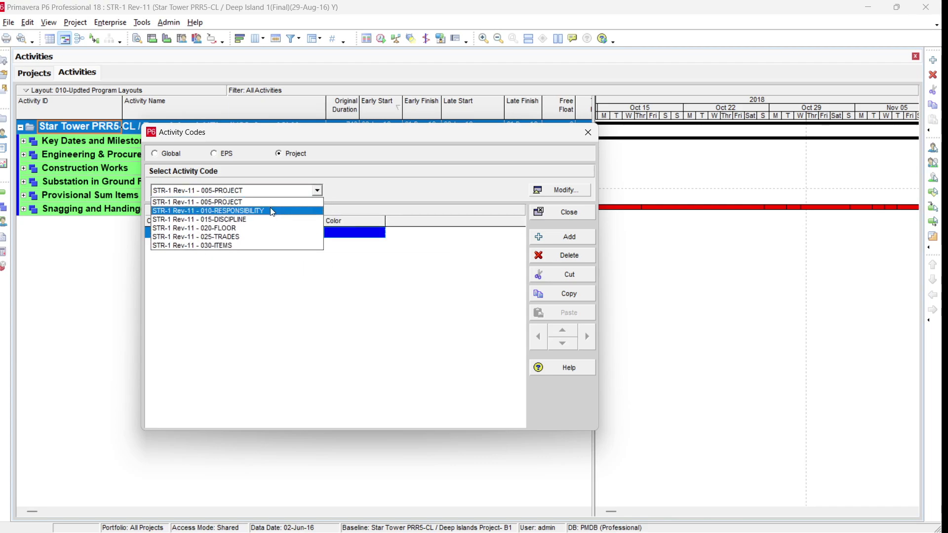
click(272, 211)
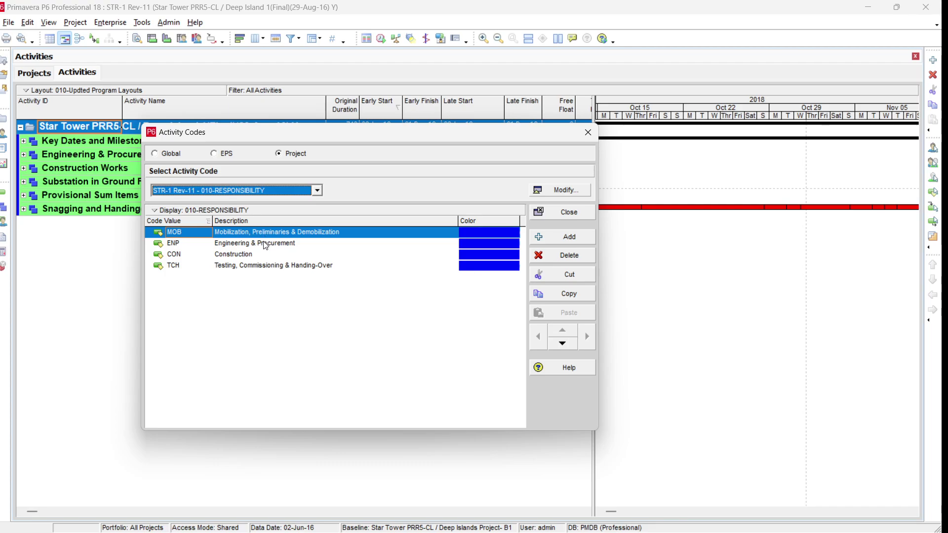
click(266, 246)
click(237, 256)
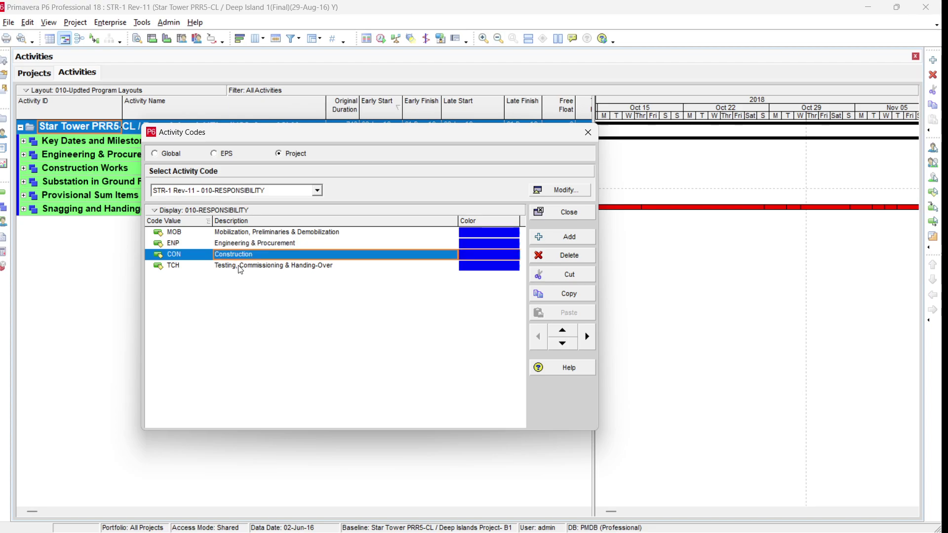
click(241, 269)
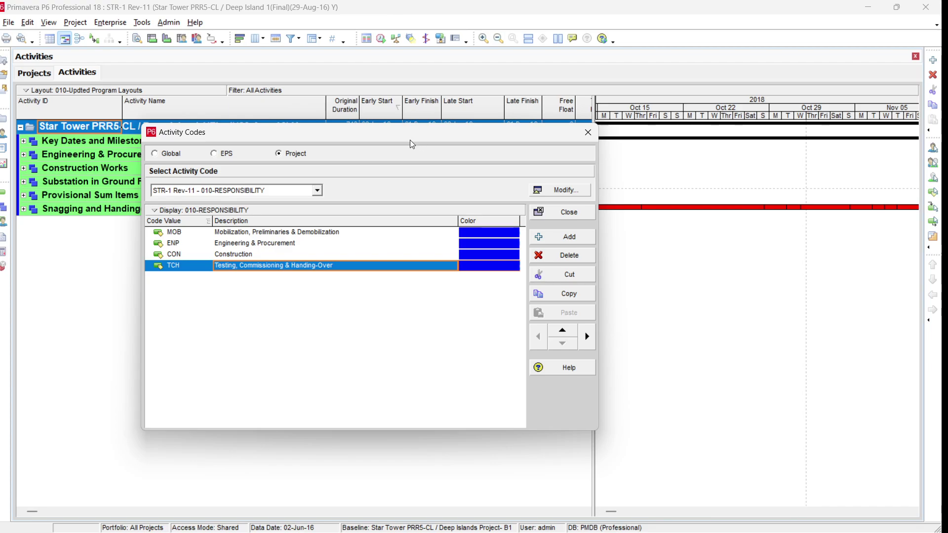
Examine the 015-DISCIPLINE code values, from Enabling Works through MEP Works.
click(317, 191)
click(301, 217)
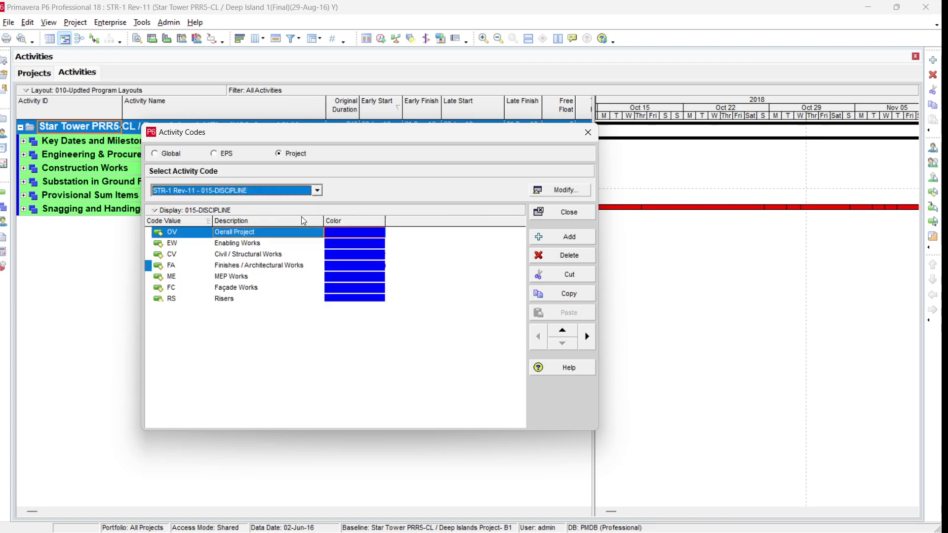
click(268, 243)
click(260, 255)
click(258, 266)
click(256, 277)
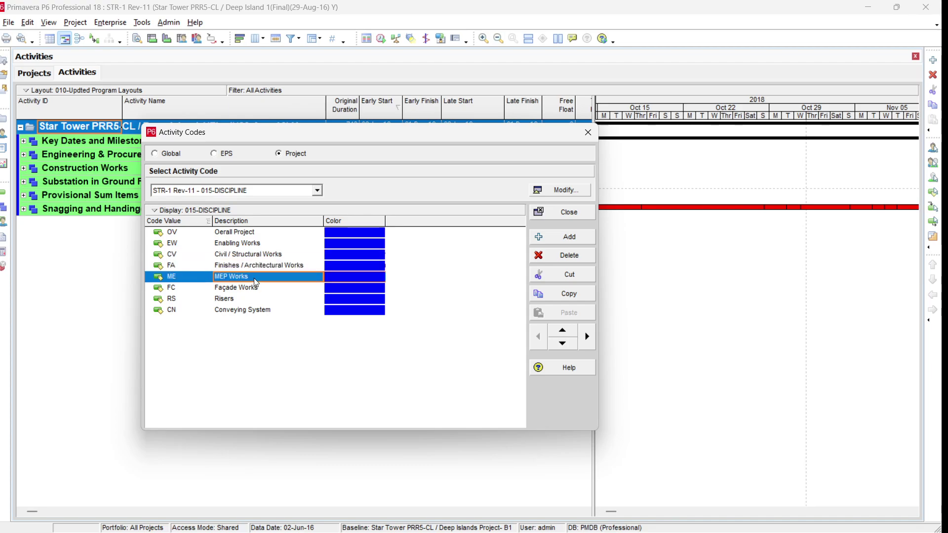
Examine the floor levels defined under the 020-FLOOR activity code, down to Roof Floor.
click(317, 190)
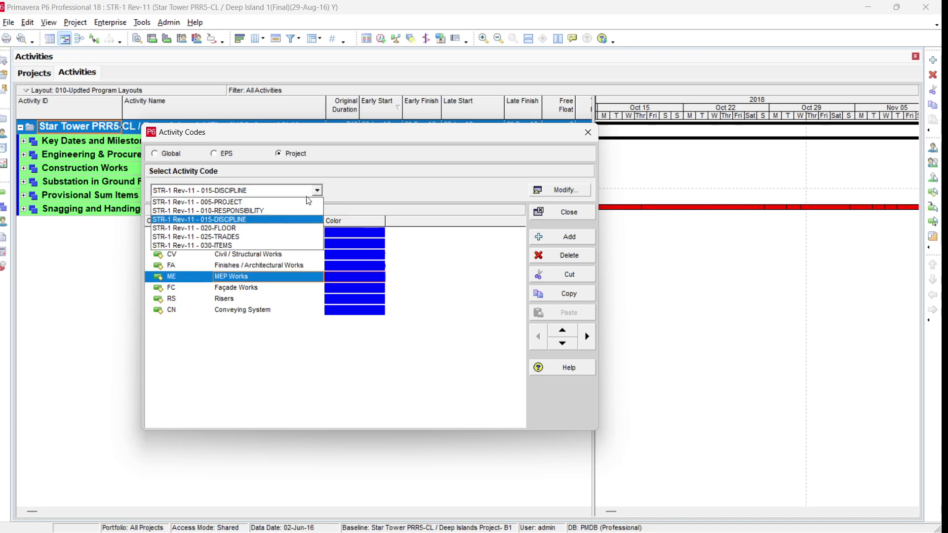
click(271, 229)
drag(520, 233, 510, 408)
click(225, 267)
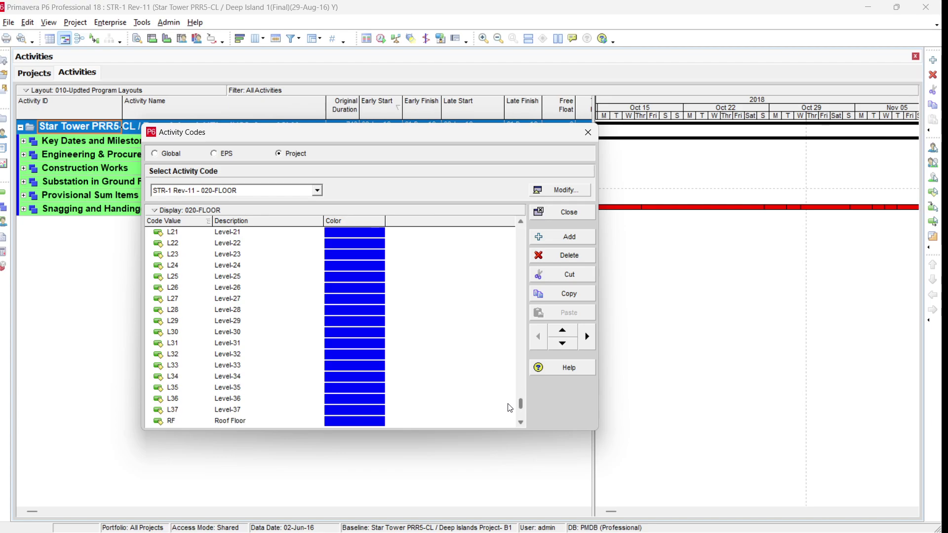
Examine the 025-TRADES code values, from Key Dates & Milestones through Super-Structure.
click(318, 191)
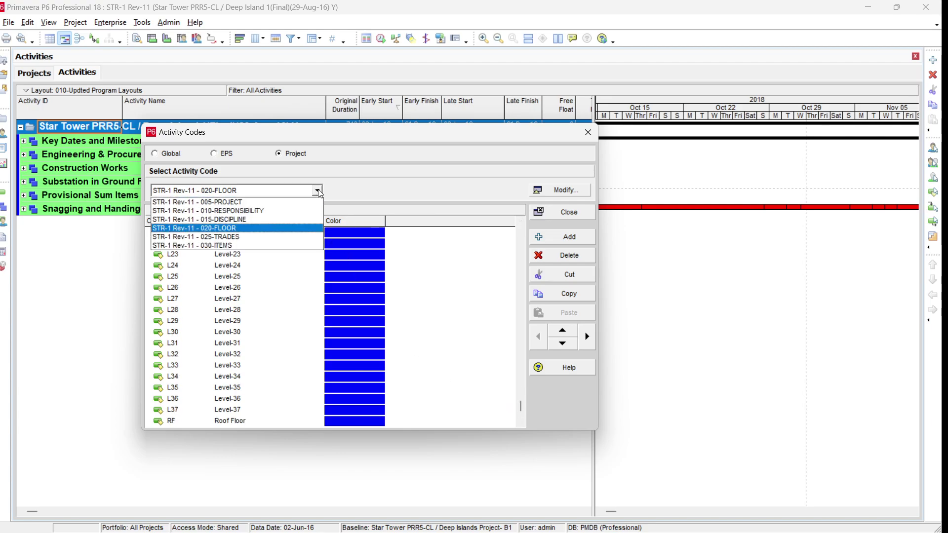
click(256, 237)
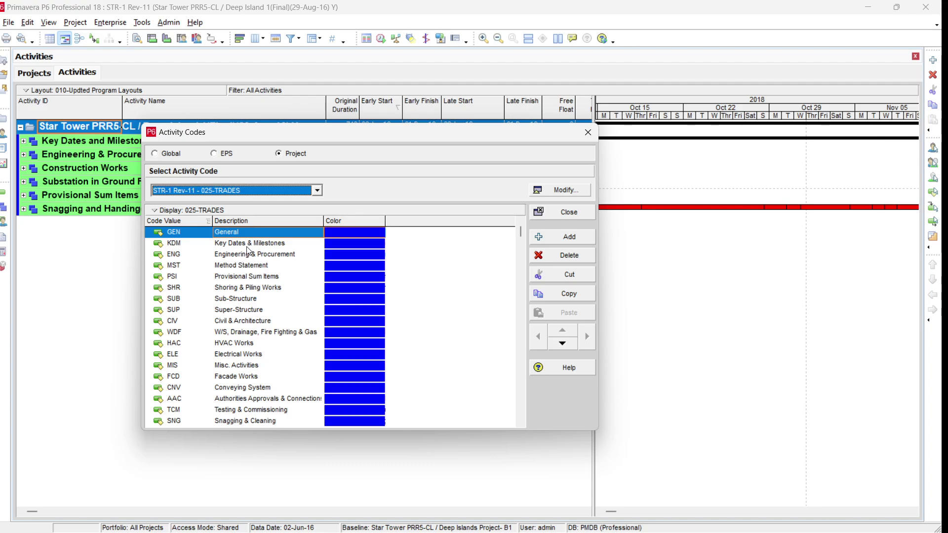
click(247, 245)
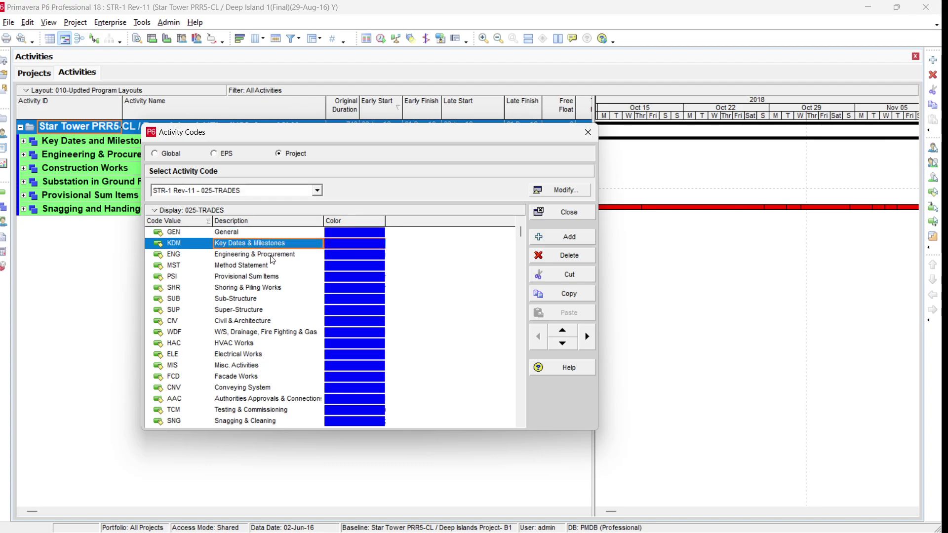
click(247, 255)
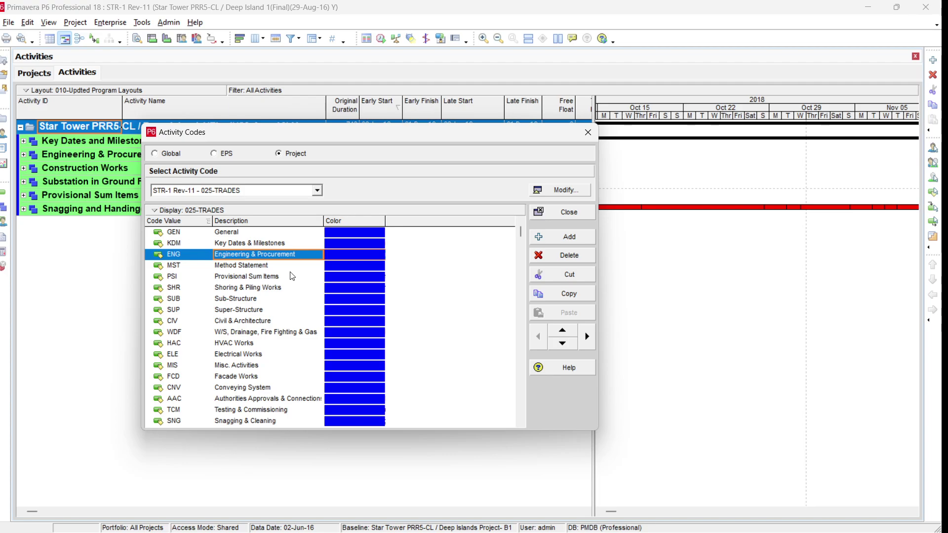
click(263, 267)
click(253, 277)
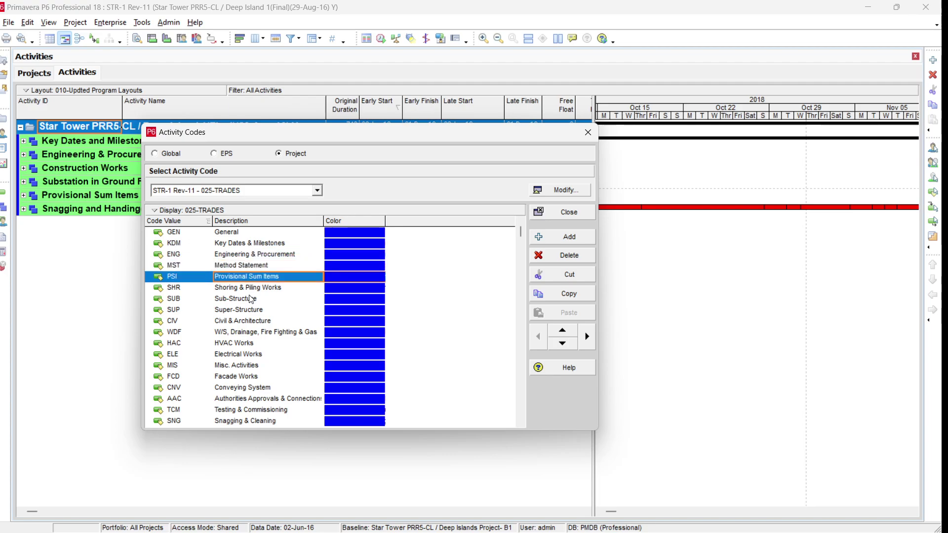
click(251, 299)
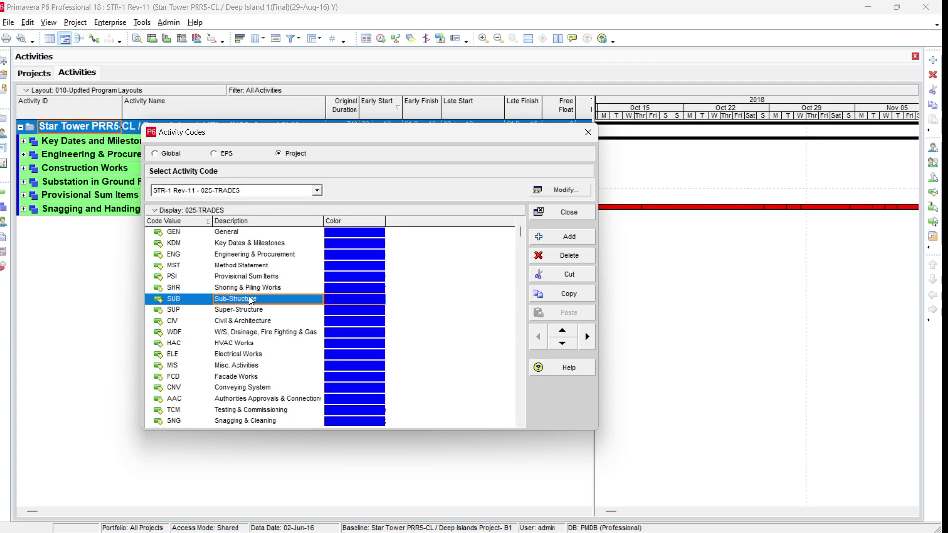
click(244, 312)
Examine the full list of 030-ITEMS code values down to Demobilization, and close the activity codes.
click(317, 191)
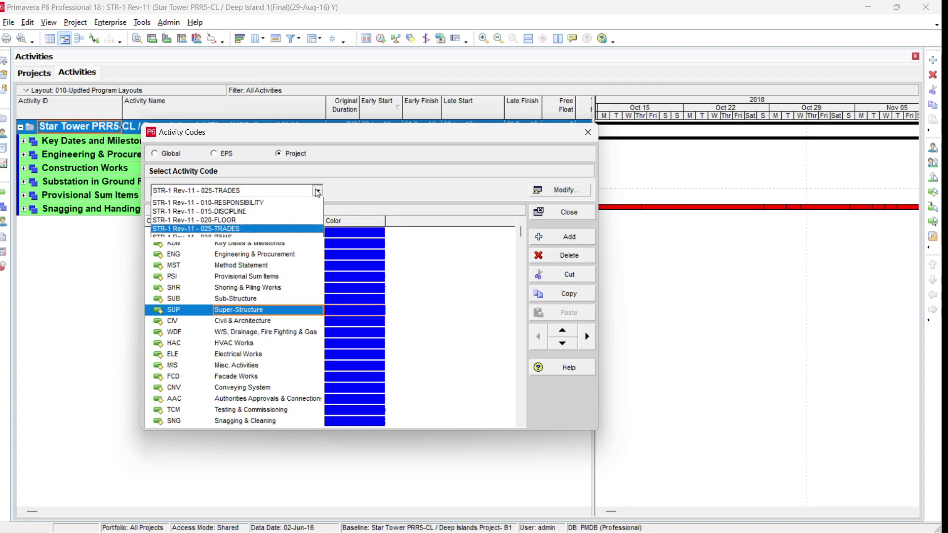
click(248, 249)
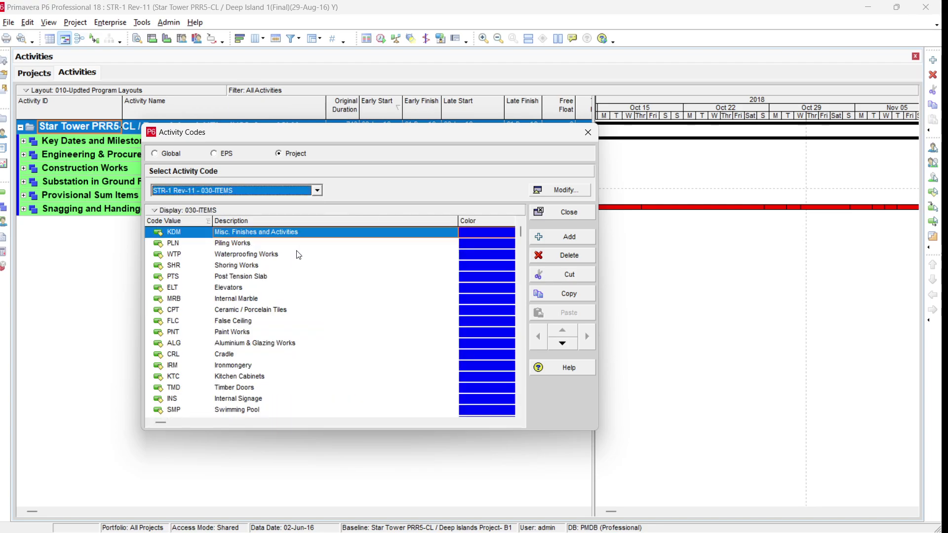
click(234, 243)
click(230, 255)
click(228, 265)
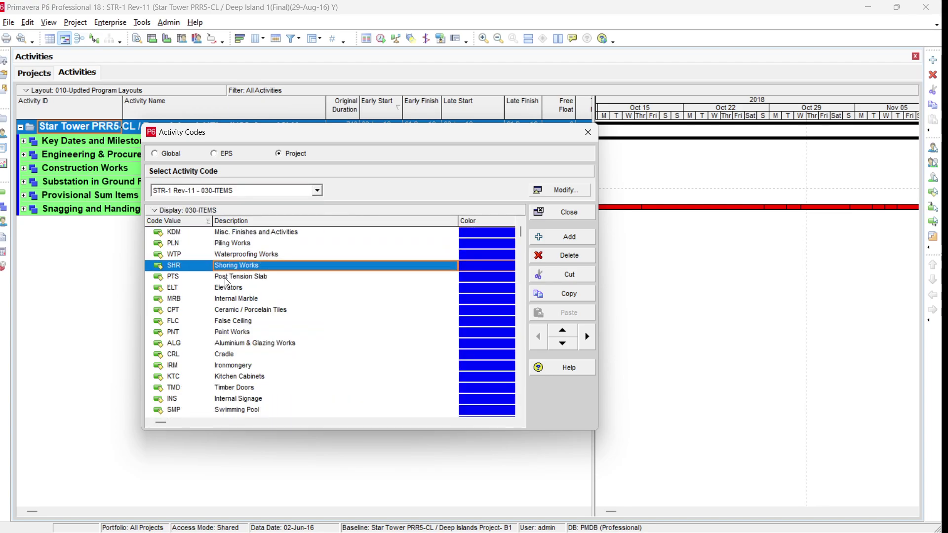
click(227, 280)
click(221, 310)
click(220, 322)
click(220, 334)
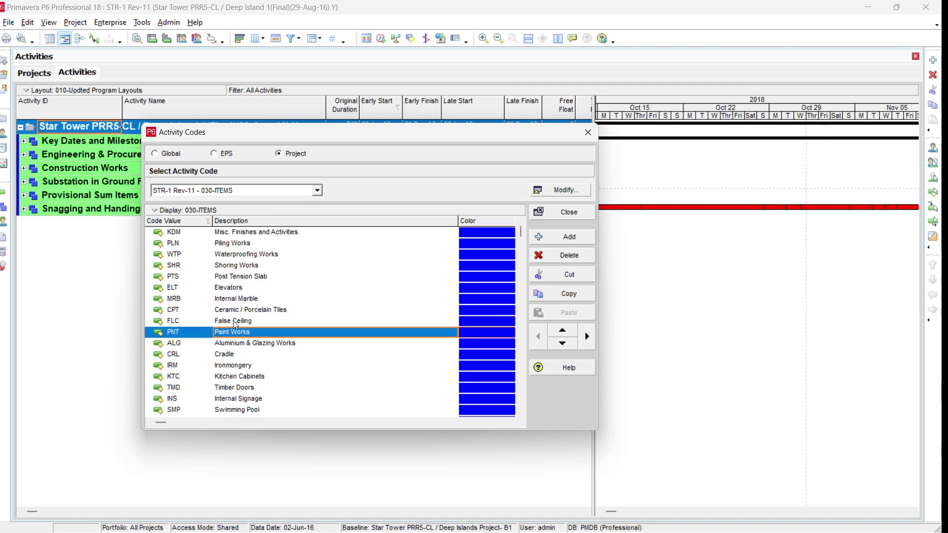
click(235, 324)
click(243, 277)
click(234, 389)
scroll(296, 365, down, 9)
scroll(328, 345, down, 14)
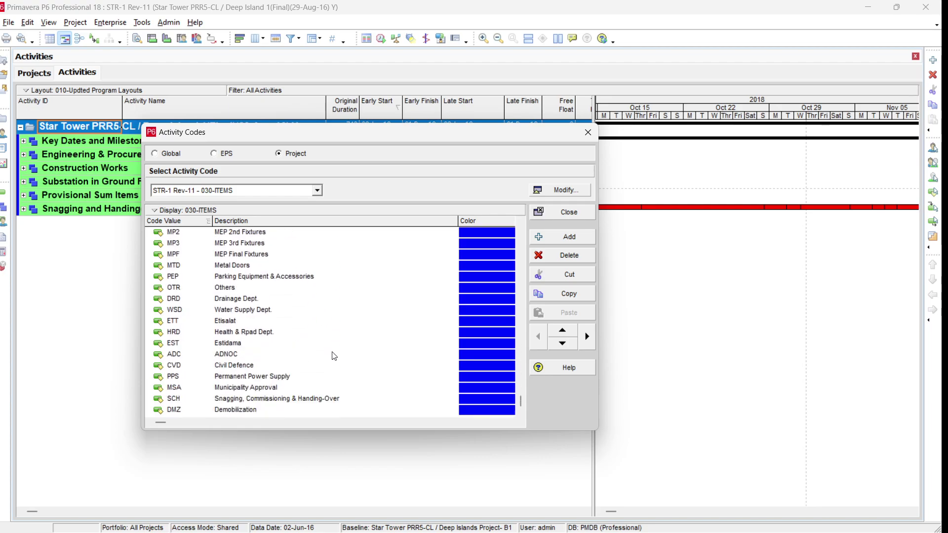
click(586, 217)
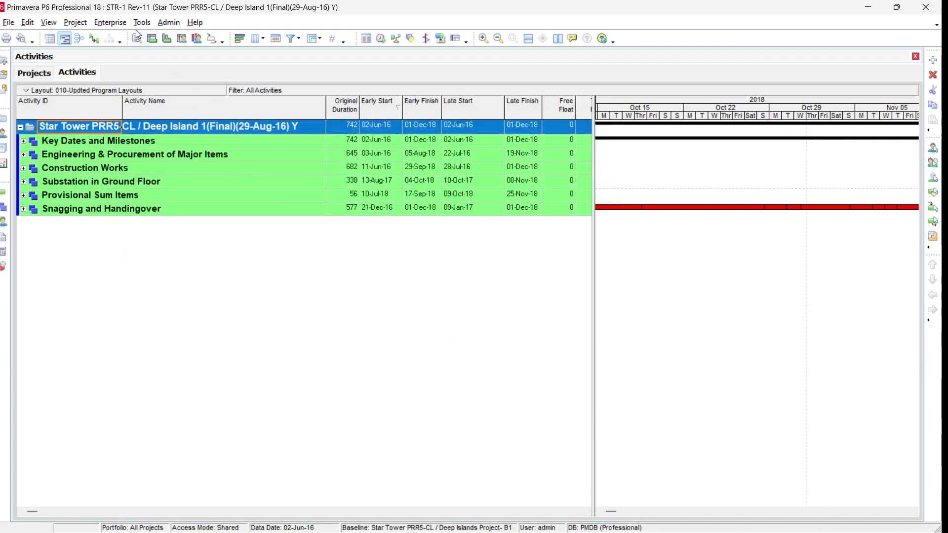
Reopen the activity codes and copy the RR5 value of the project code 005-PROJECT.
click(112, 23)
click(133, 54)
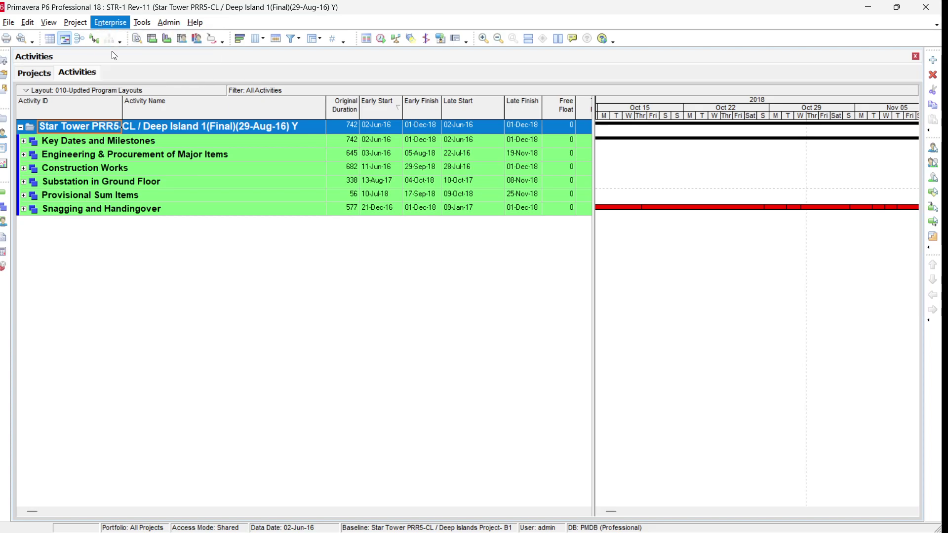
click(318, 191)
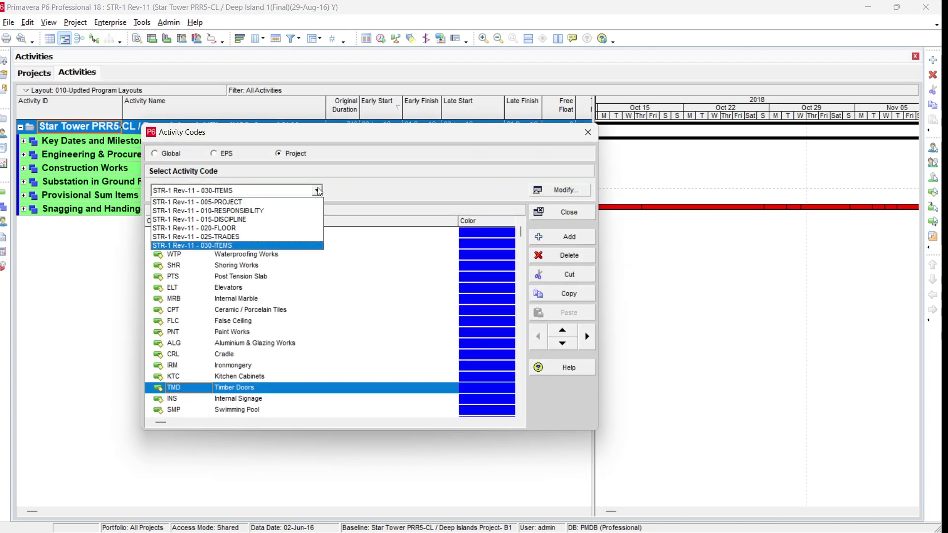
click(266, 200)
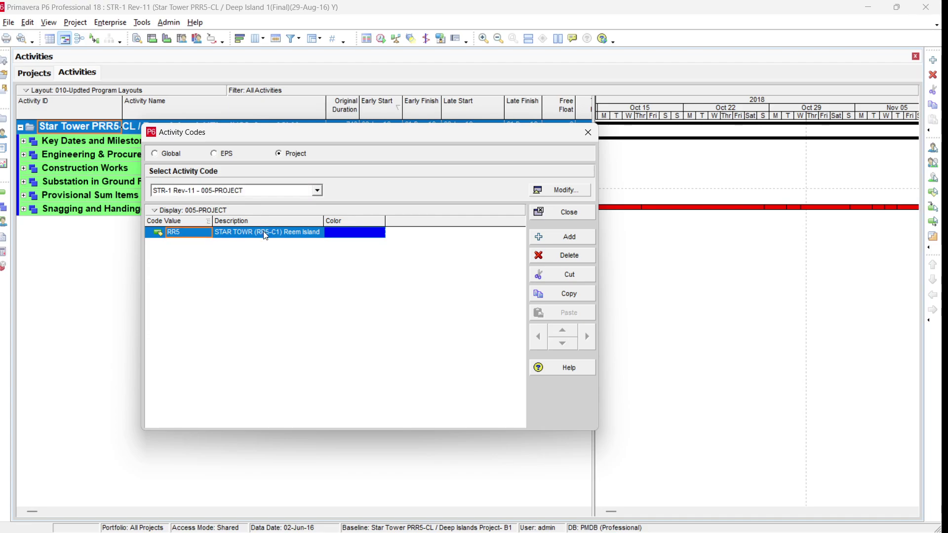
right_click(266, 235)
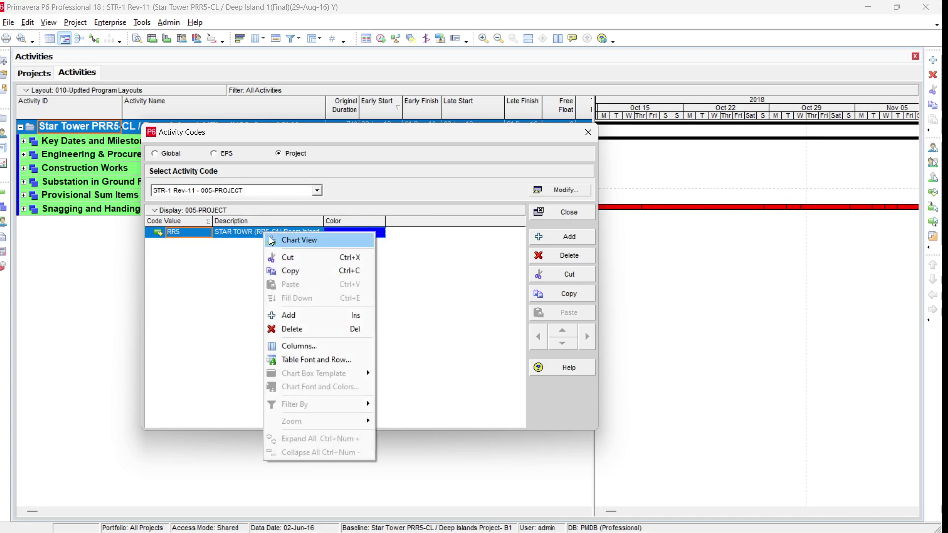
click(285, 271)
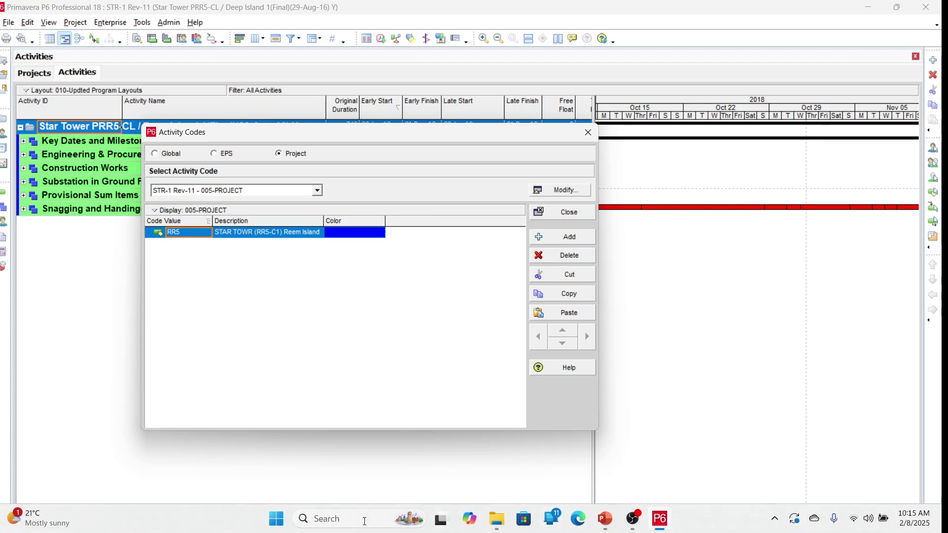
Launch Excel as the destination for the copied activity code value.
click(364, 519)
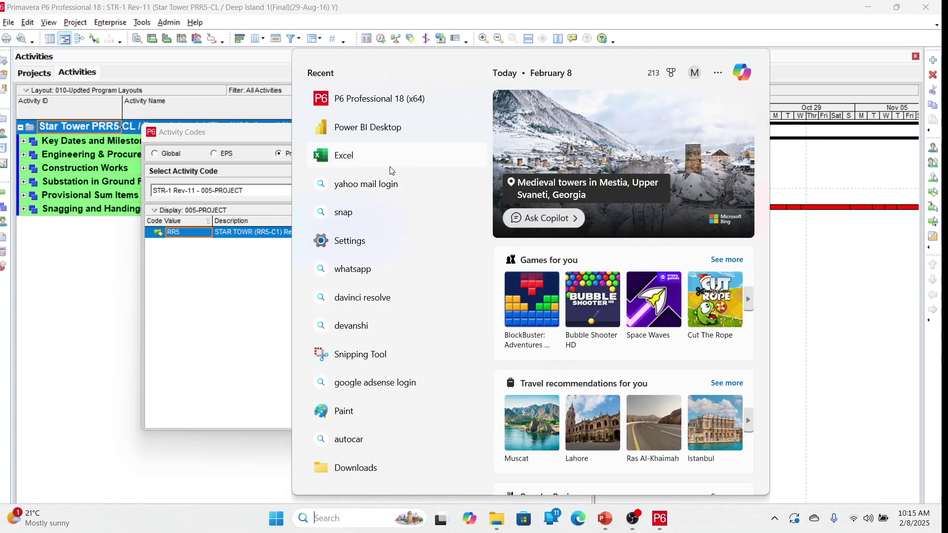
click(425, 154)
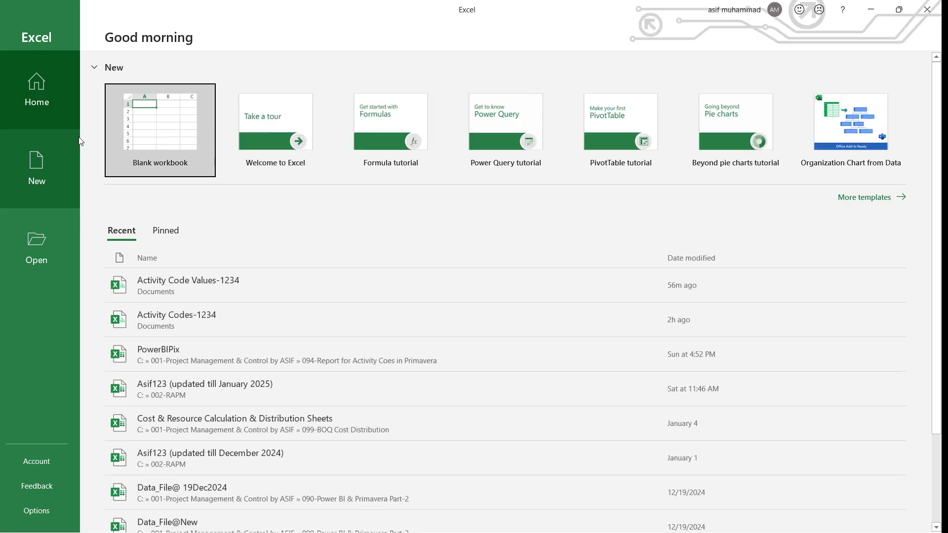
Create a blank workbook and paste the copied 005-PROJECT code value at cell A1.
key(Escape)
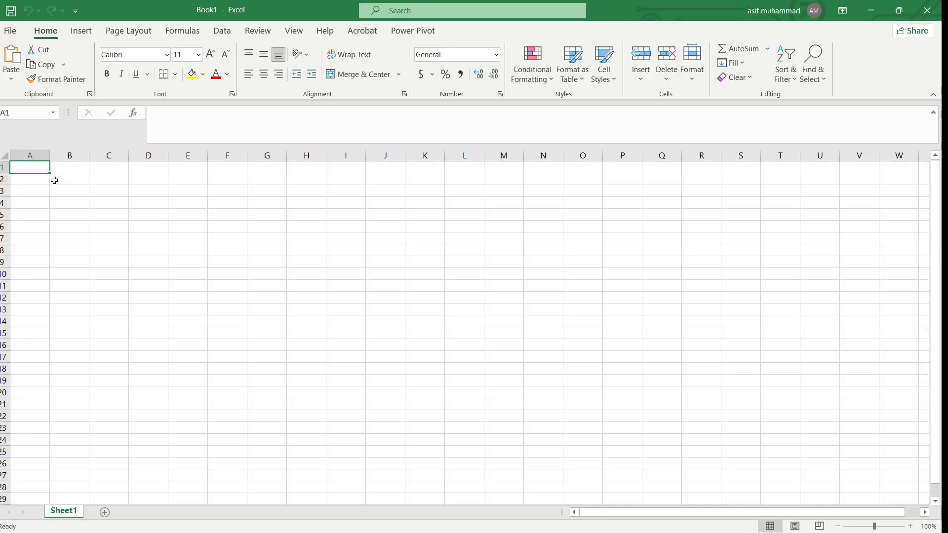
key(ctrl+v)
click(115, 262)
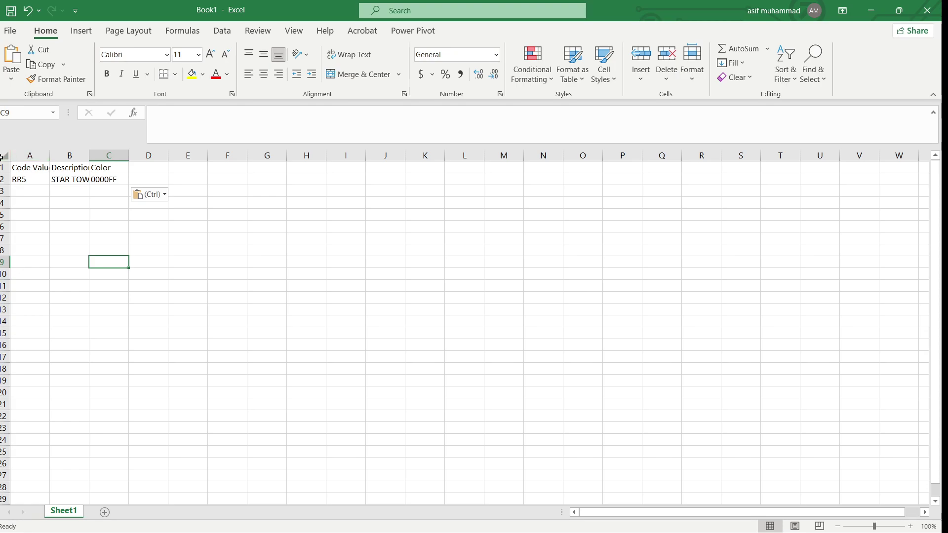
Auto-fit all column widths in the sheet to the pasted project code data.
click(3, 156)
click(11, 152)
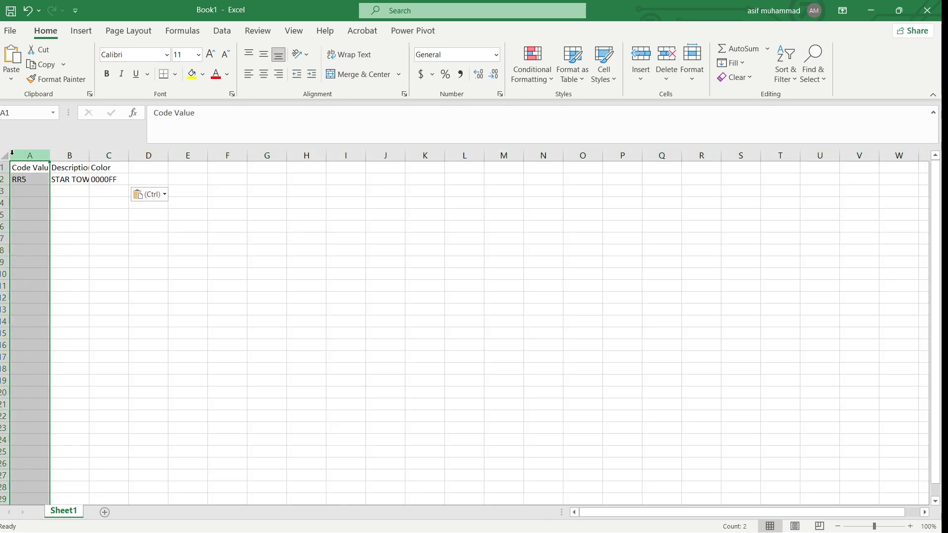
click(4, 156)
drag(49, 154, 49, 153)
double_click(50, 153)
click(135, 300)
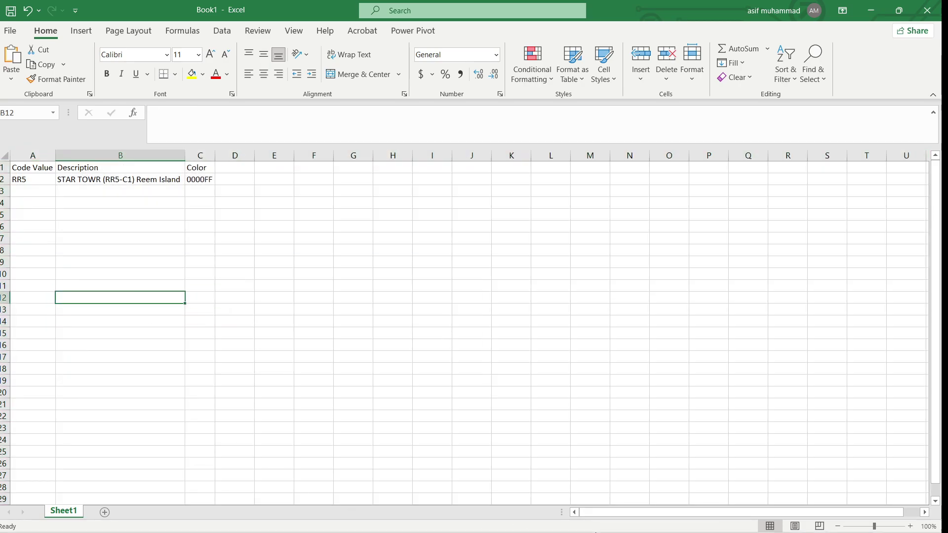
Switch to Primavera P6 and copy all values of the project activity code 010-RESPONSIBILITY.
click(645, 519)
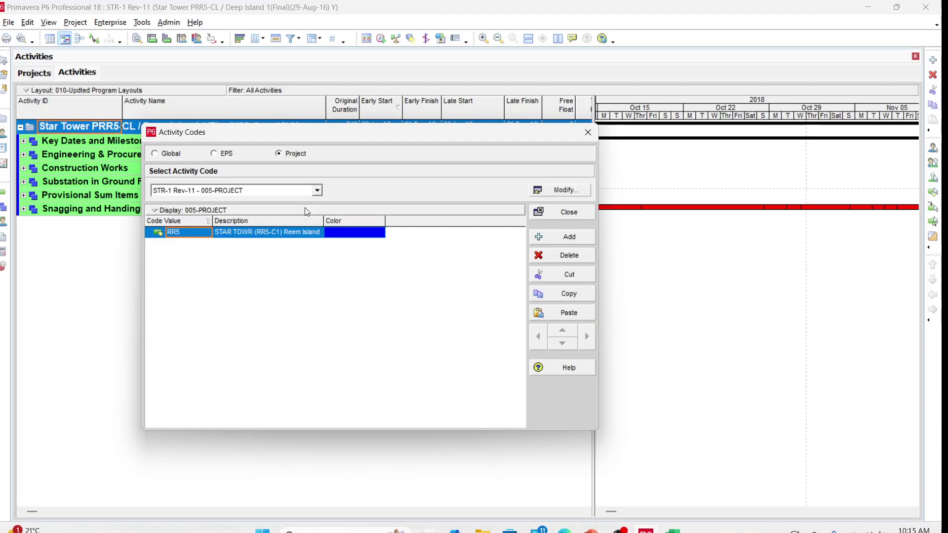
click(317, 190)
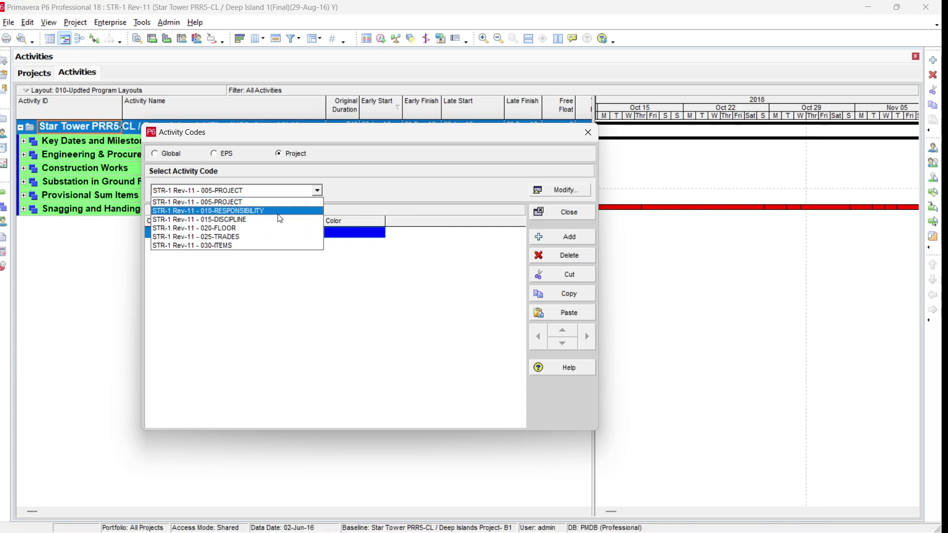
click(227, 212)
click(246, 244)
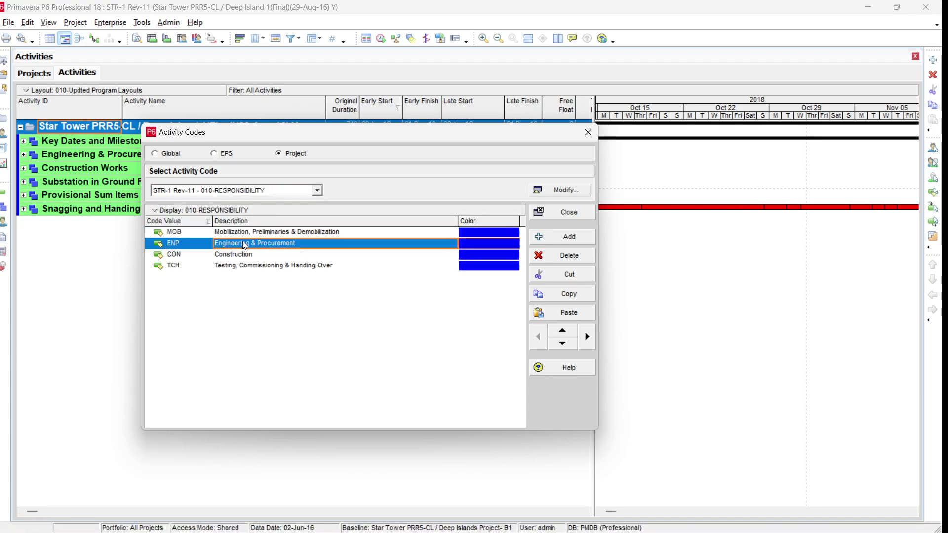
key(ctrl+a)
Return to Excel, paste the responsibility code values at cell E1, and auto-fit all column widths.
mouse_move(639, 524)
click(674, 522)
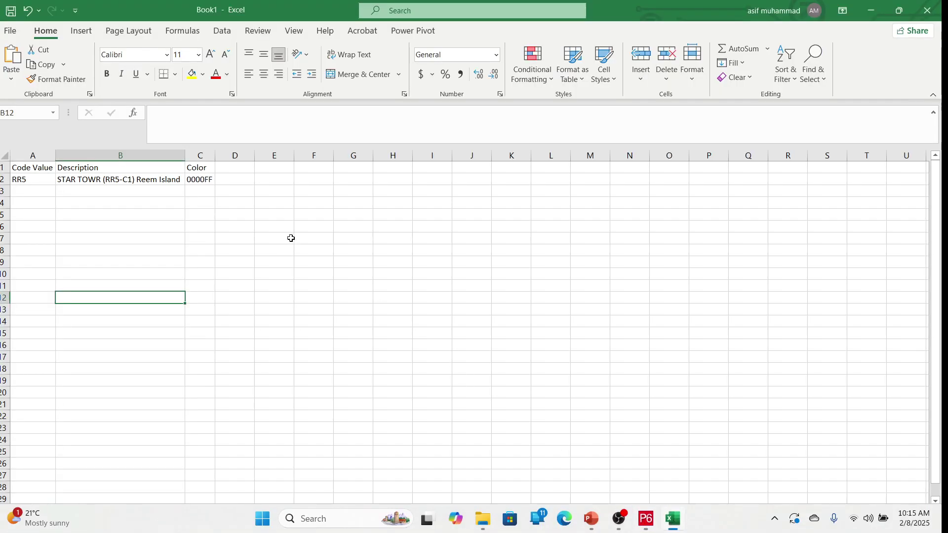
click(264, 168)
key(ctrl+v)
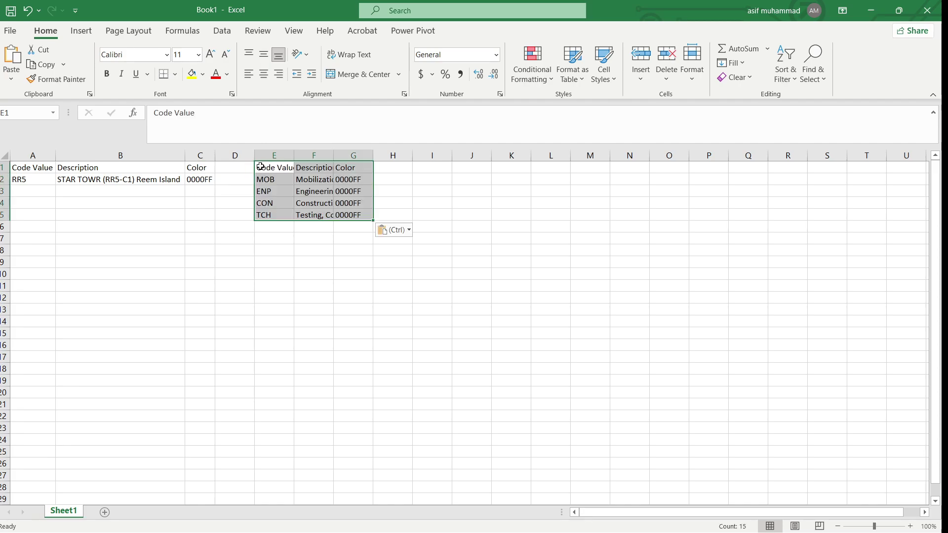
click(5, 155)
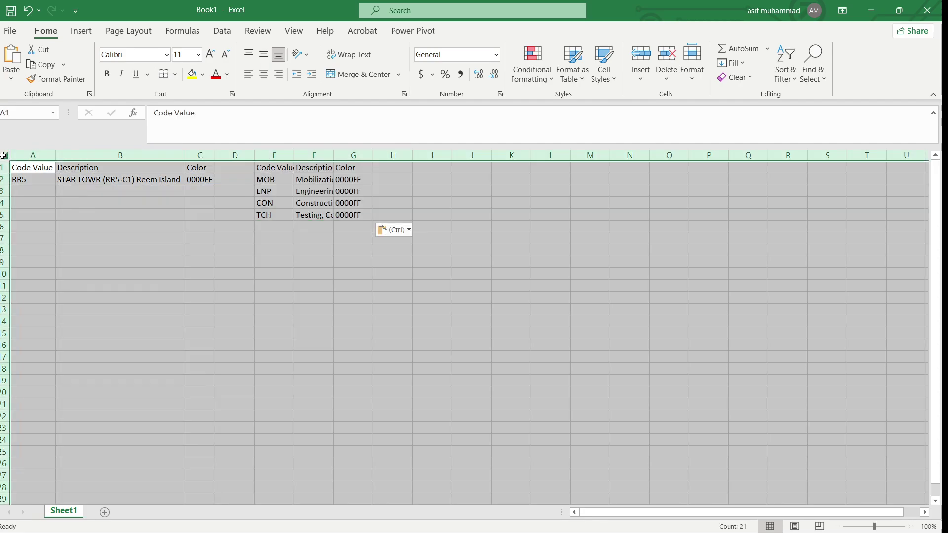
double_click(56, 156)
click(253, 346)
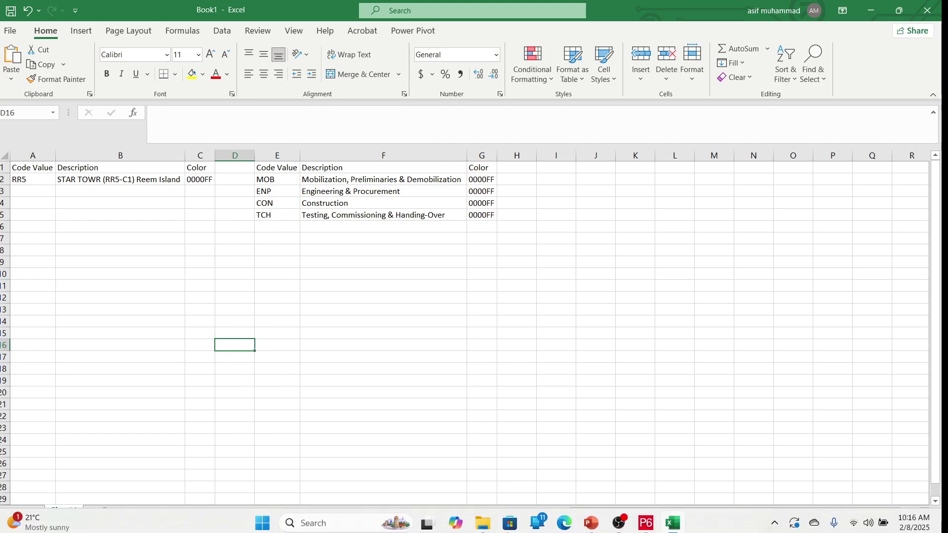
Switch to Primavera P6, close the activity codes, and open the list of reports.
click(669, 522)
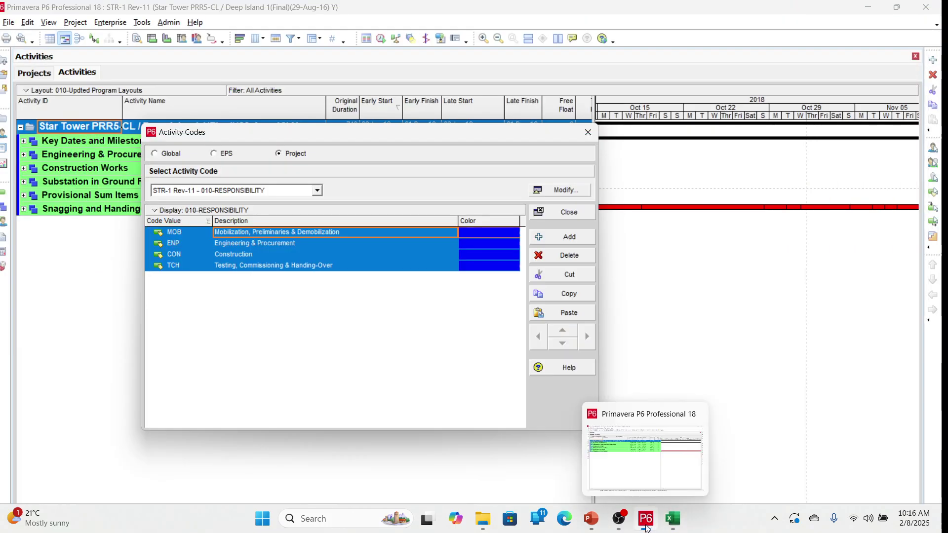
click(564, 213)
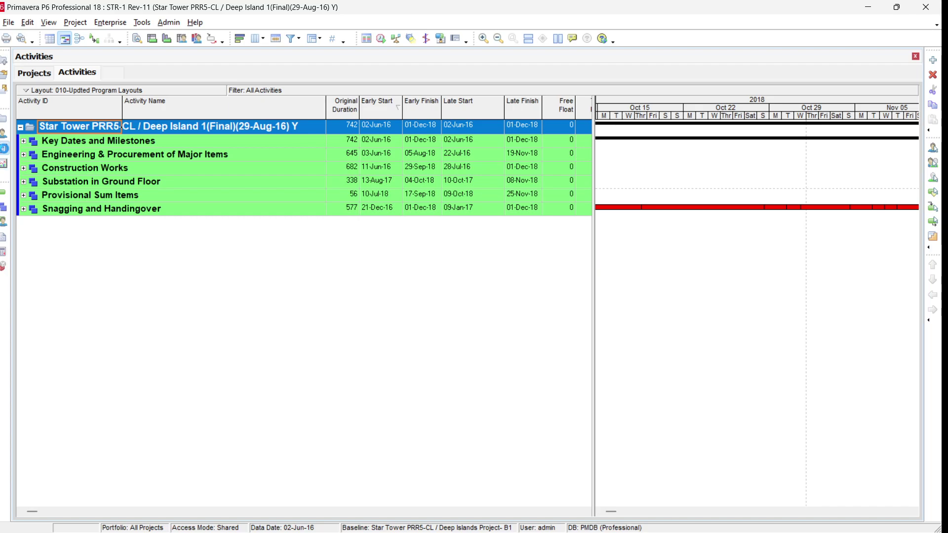
click(4, 149)
click(116, 175)
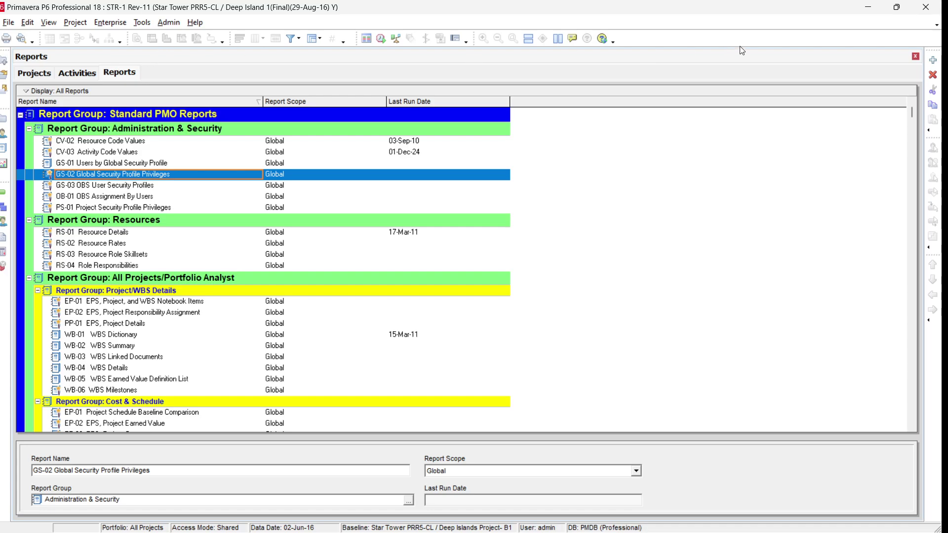
Create a new wizard report on the subject area Activity Code Values without additional subject areas.
click(934, 63)
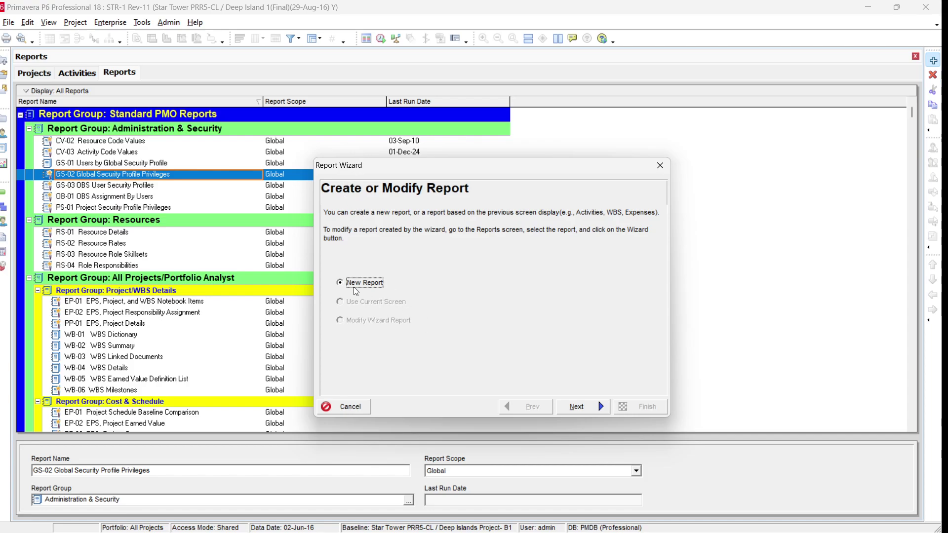
click(578, 407)
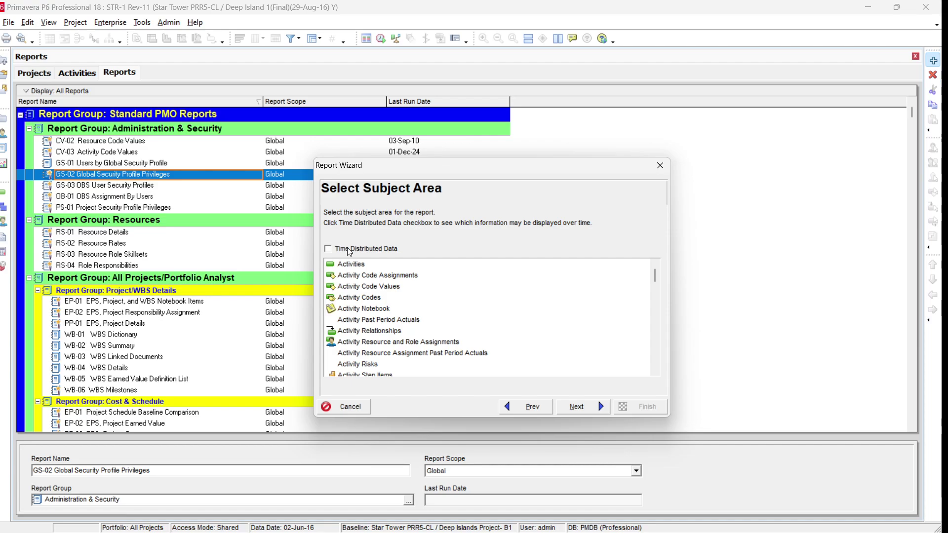
click(386, 289)
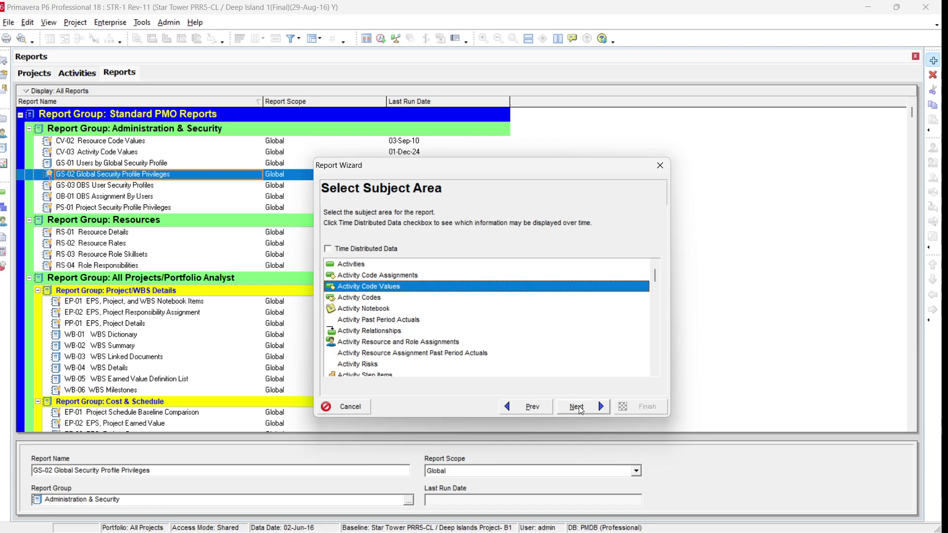
click(579, 409)
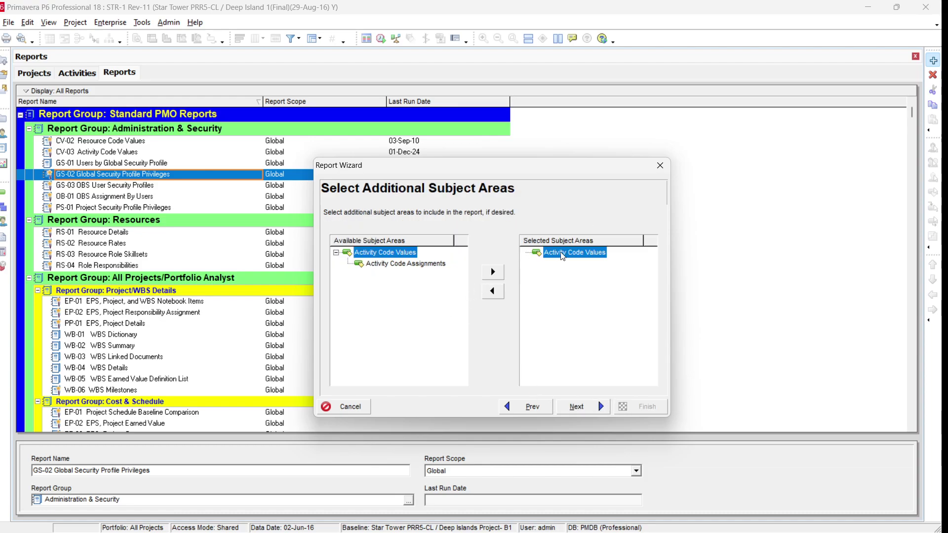
click(577, 410)
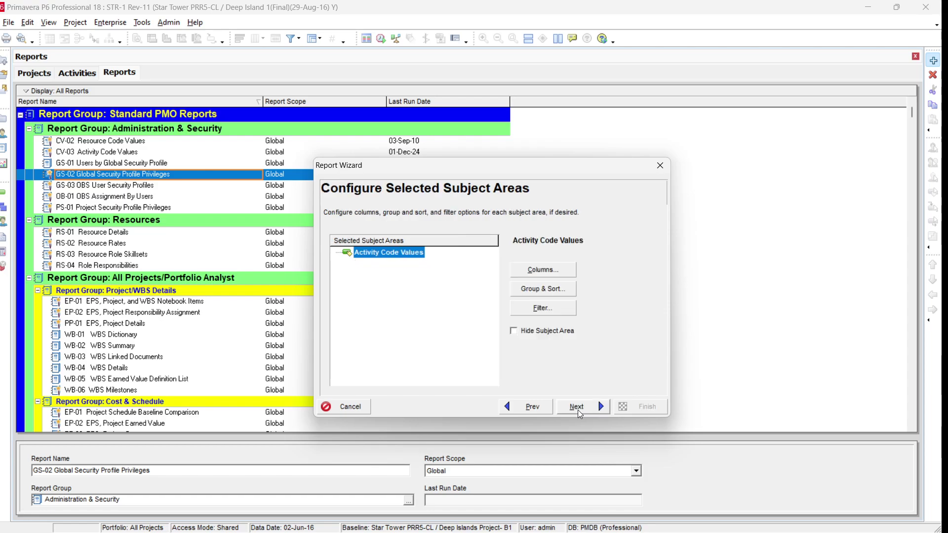
Try the Activity Code column in the report, remove it again, and accept the columns Code Value and Description.
click(565, 268)
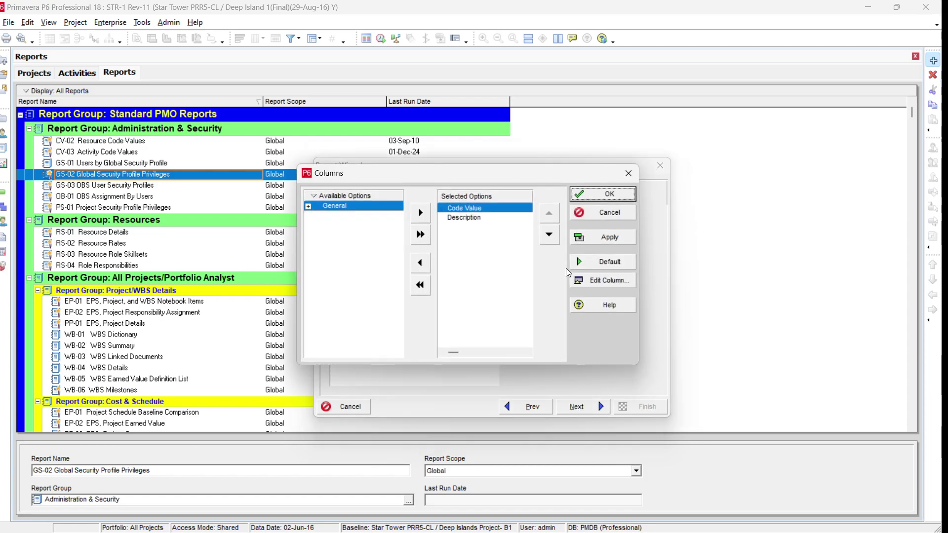
click(308, 207)
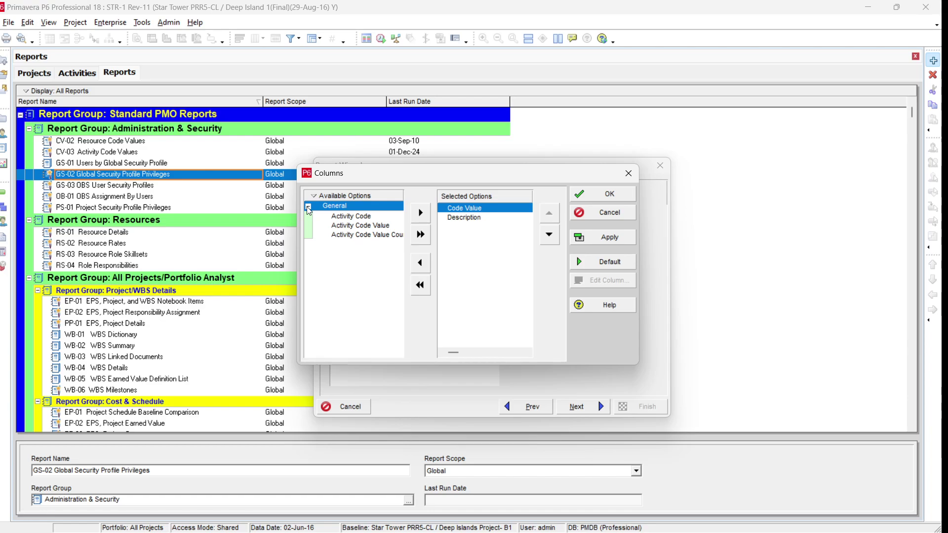
click(351, 217)
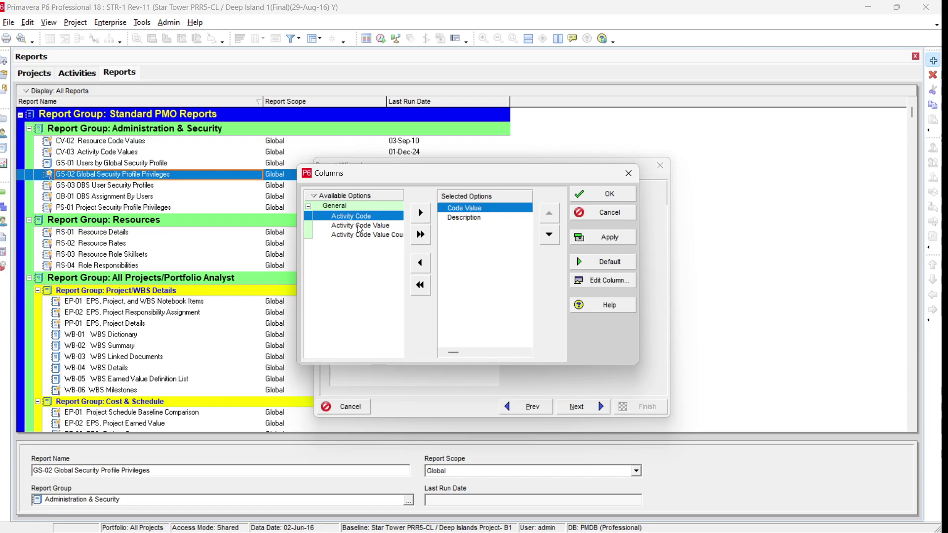
click(420, 213)
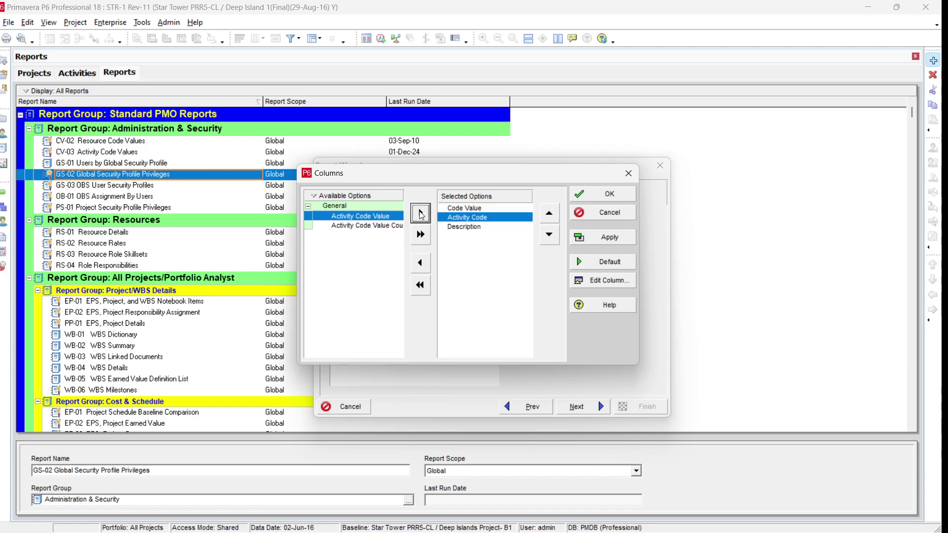
click(420, 263)
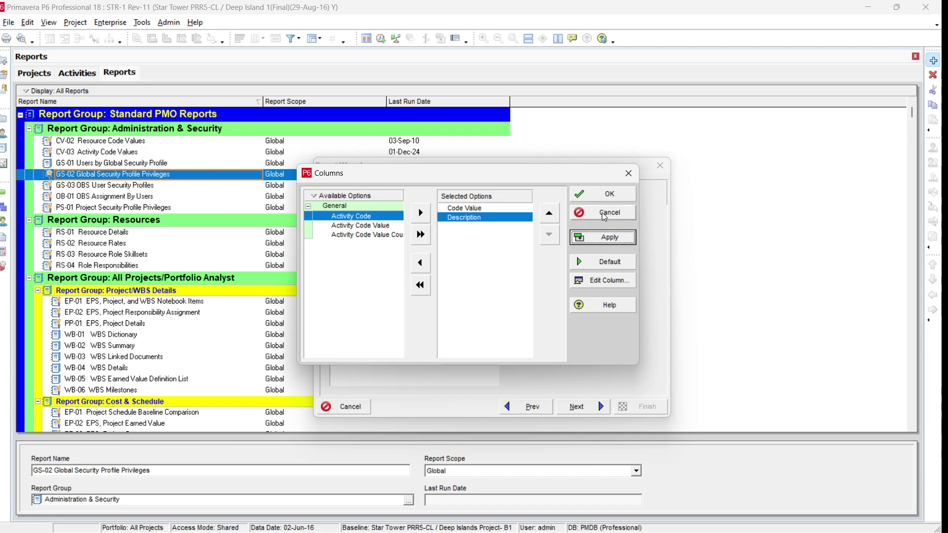
click(615, 195)
Review and accept the report's default grouping by EPS/Project, Activity Code and Activity Code Value.
click(539, 286)
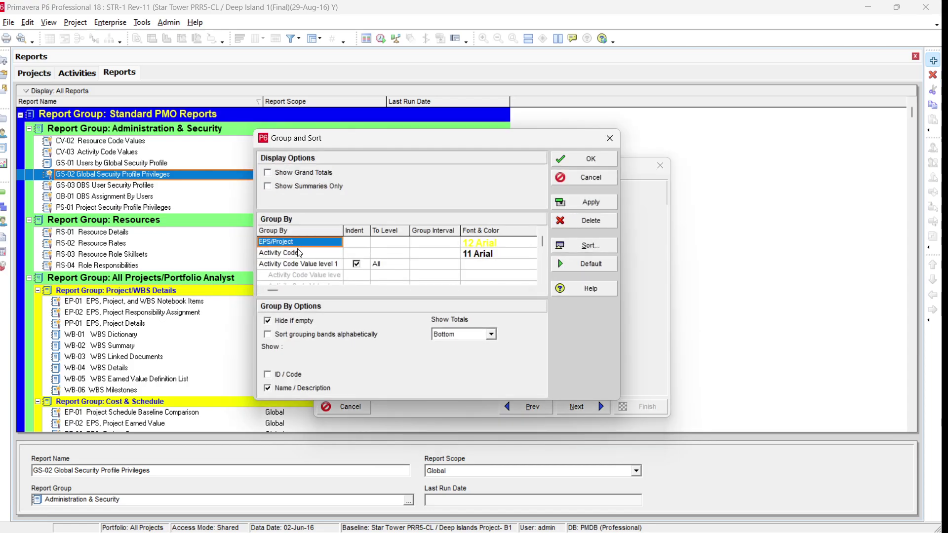
click(600, 204)
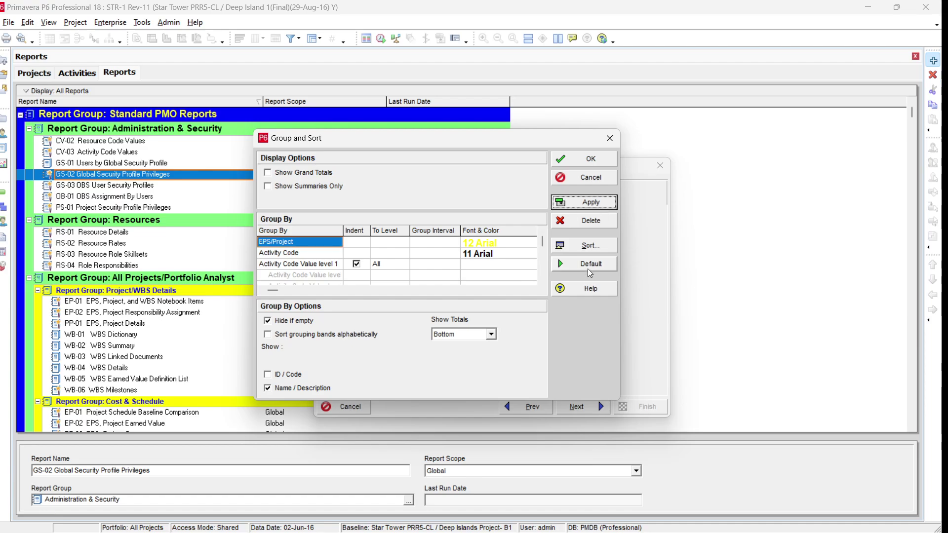
click(609, 163)
Filter the report where Activity Code equals 005-PROJECT of the STR-1 Rev-11 Star Tower project.
click(548, 307)
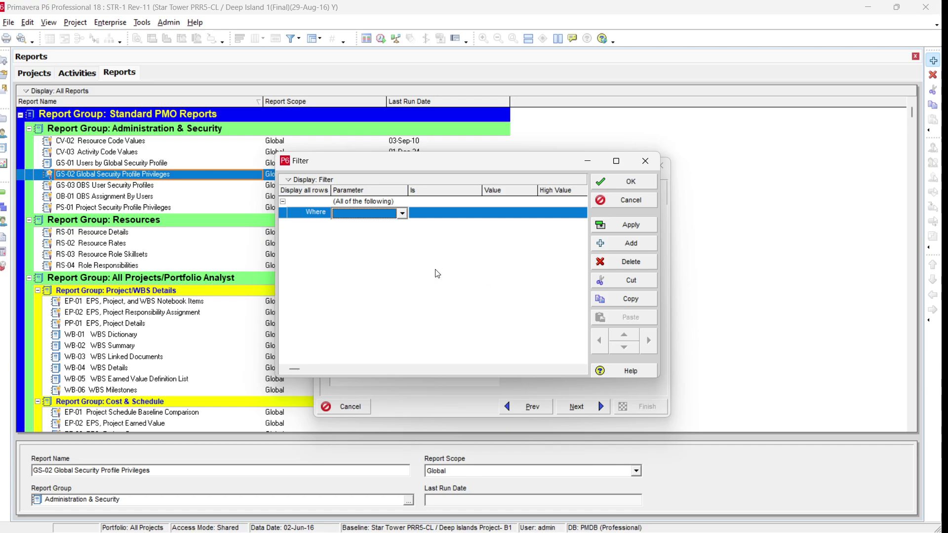
click(406, 219)
click(398, 241)
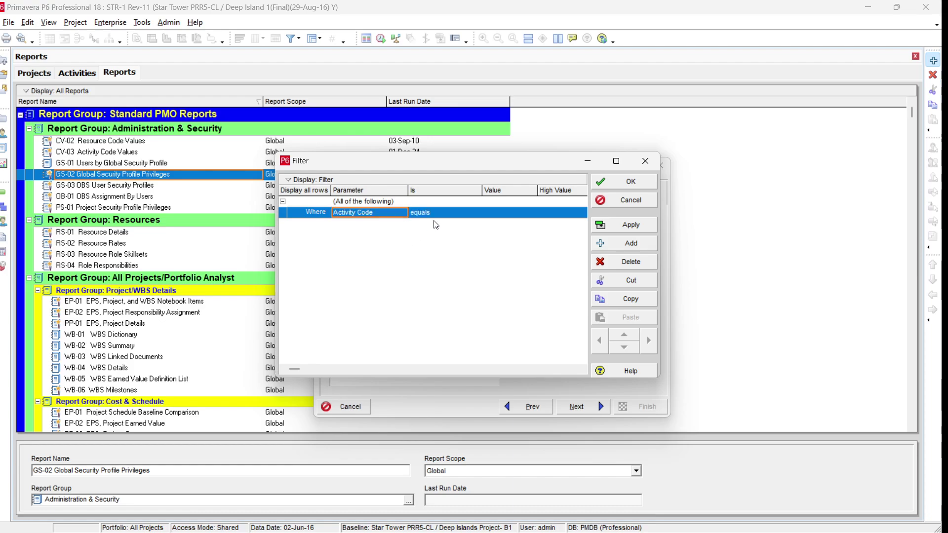
click(522, 213)
click(529, 213)
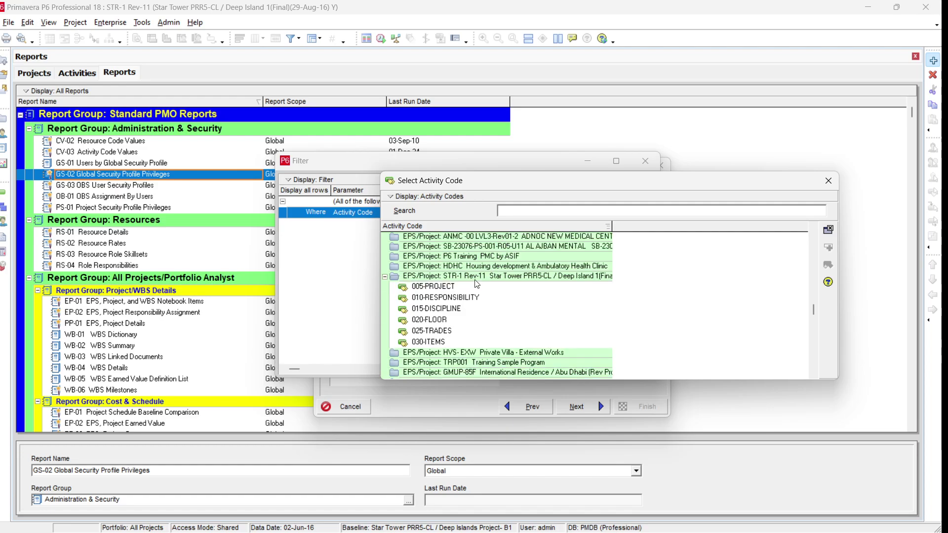
click(449, 291)
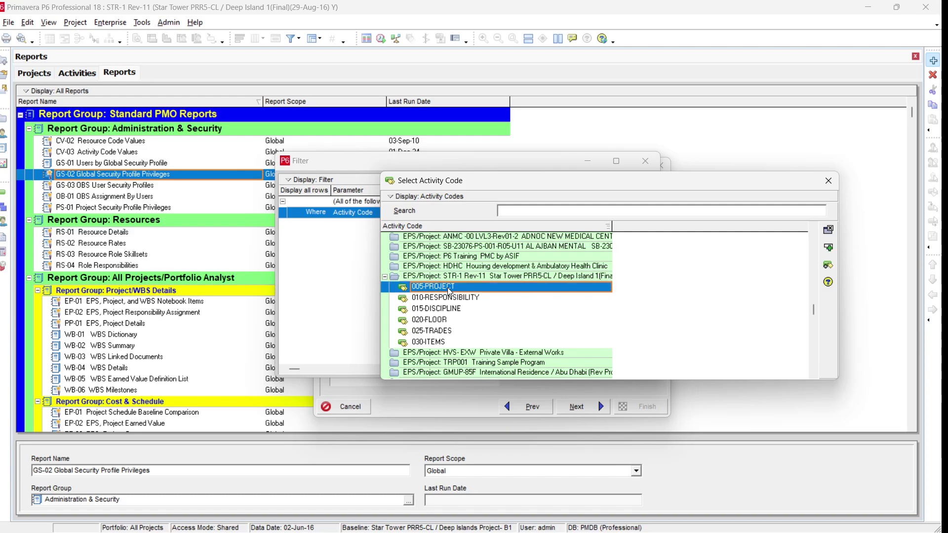
click(832, 249)
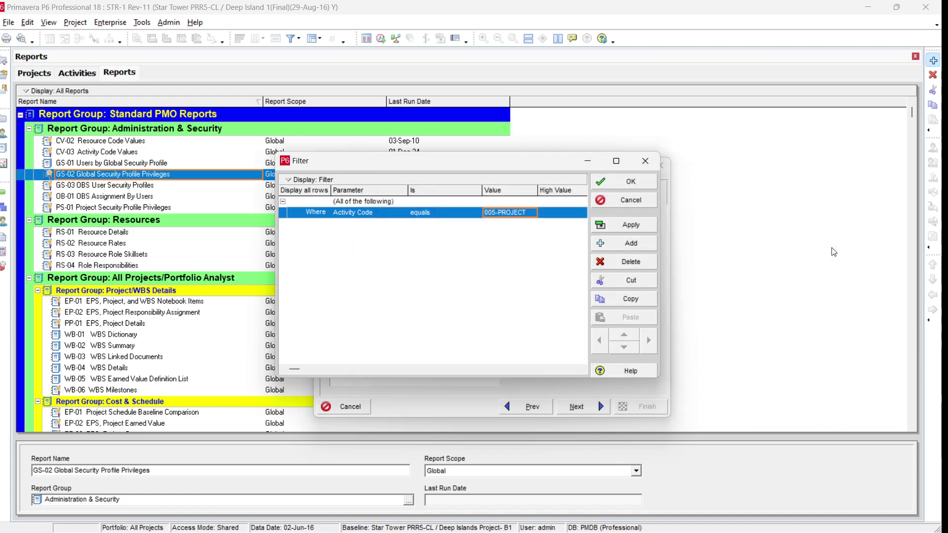
Look through the Star Tower project's codes from 010-RESPONSIBILITY to 025-TRADES in the filter value selection, and close it without assigning one.
click(531, 212)
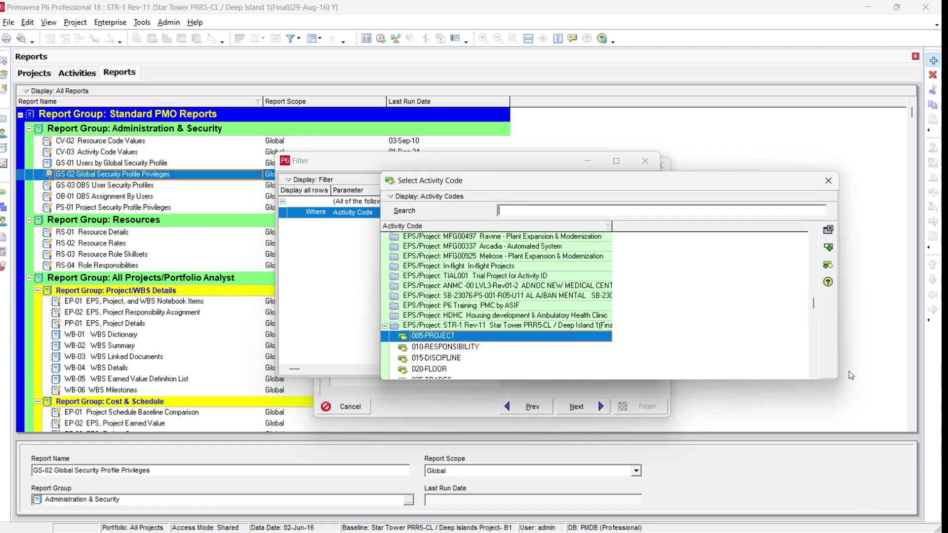
drag(815, 304, 813, 308)
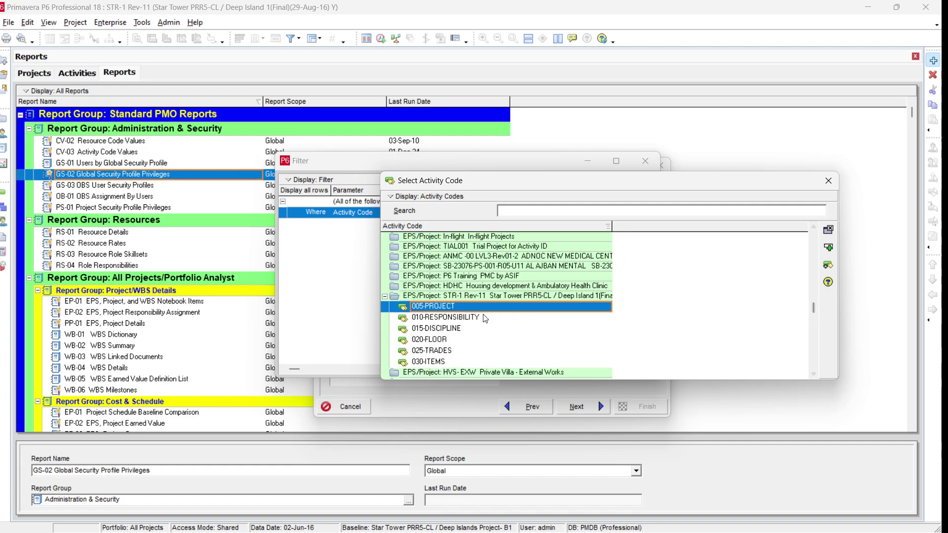
click(449, 318)
click(452, 329)
click(441, 340)
click(434, 351)
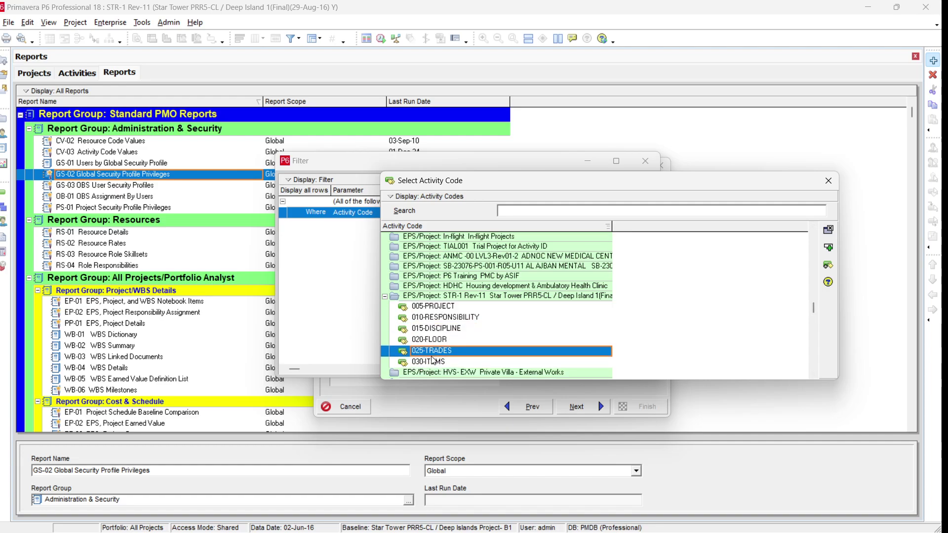
click(829, 230)
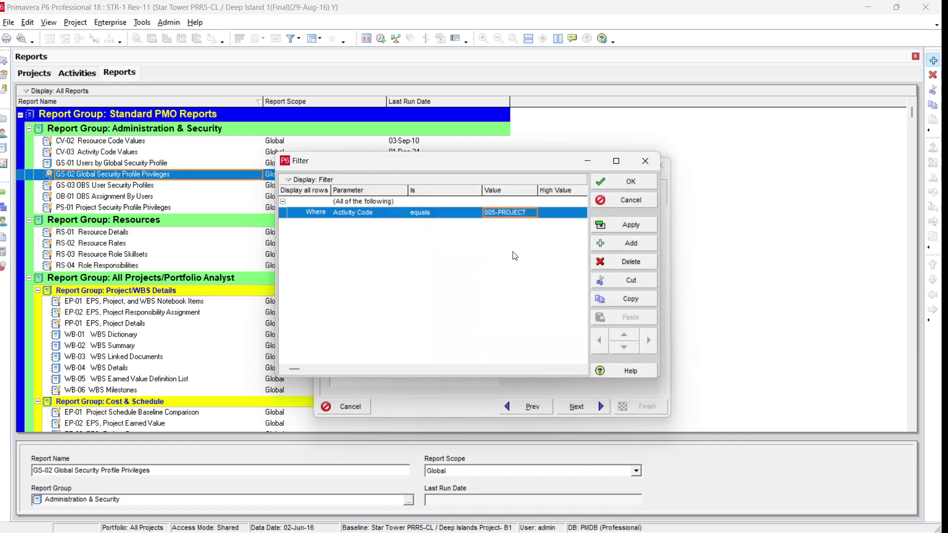
Copy the filter's 005-PROJECT criterion and paste five duplicates of it below.
click(635, 298)
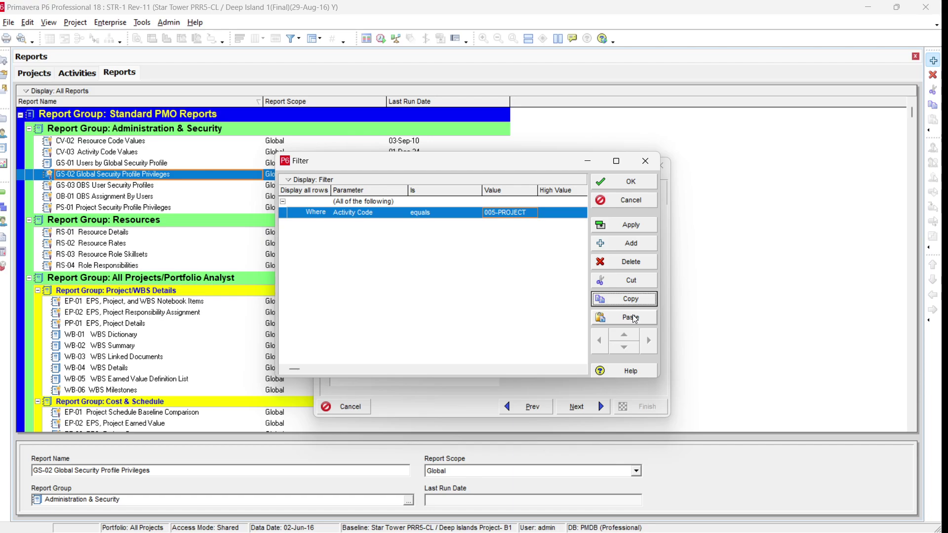
click(635, 317)
click(635, 318)
click(636, 318)
click(636, 317)
click(635, 318)
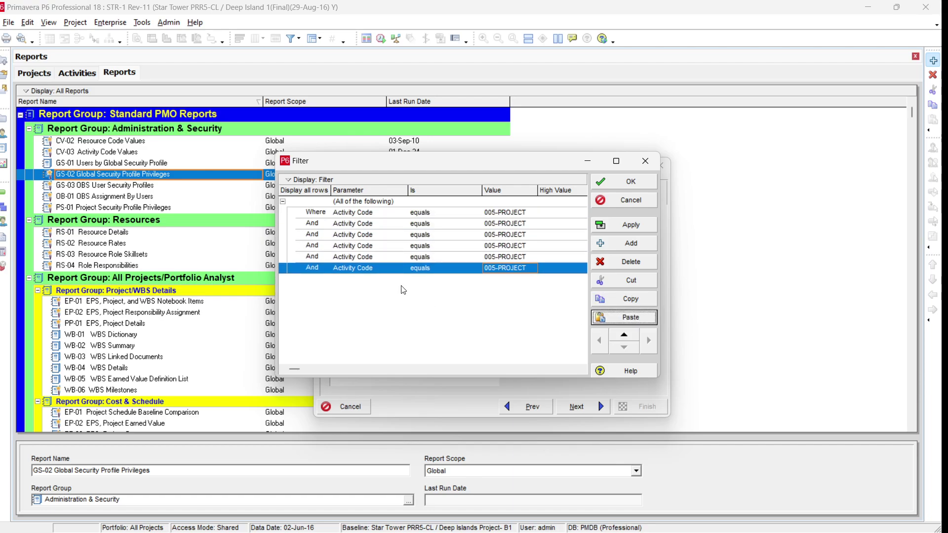
Set the second filter criterion to the Star Tower project's 010-RESPONSIBILITY code and the third to 015-DISCIPLINE.
click(529, 224)
click(529, 224)
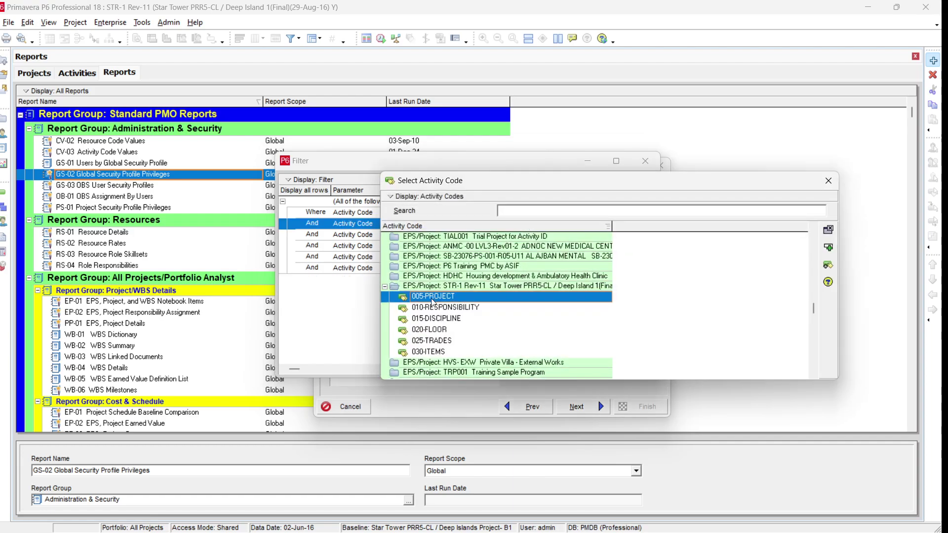
double_click(429, 308)
click(522, 235)
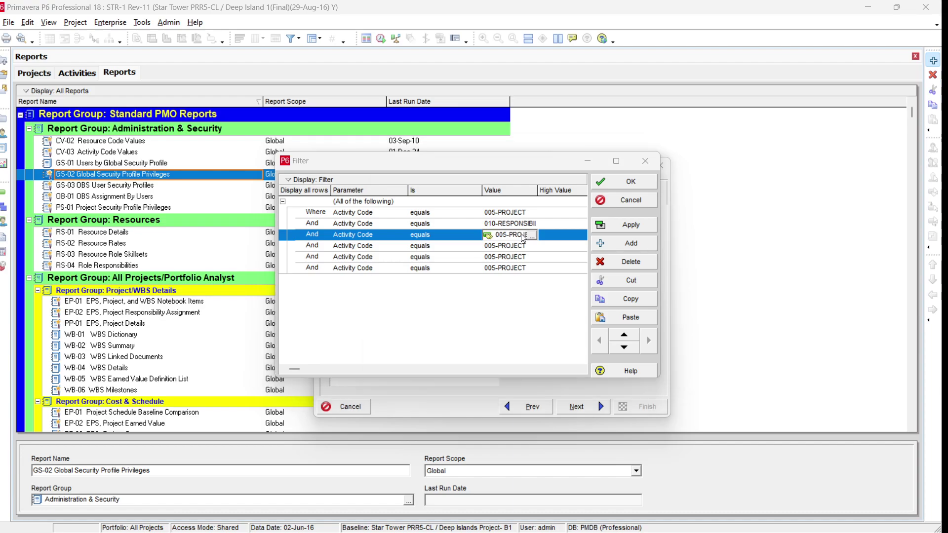
click(522, 235)
double_click(427, 348)
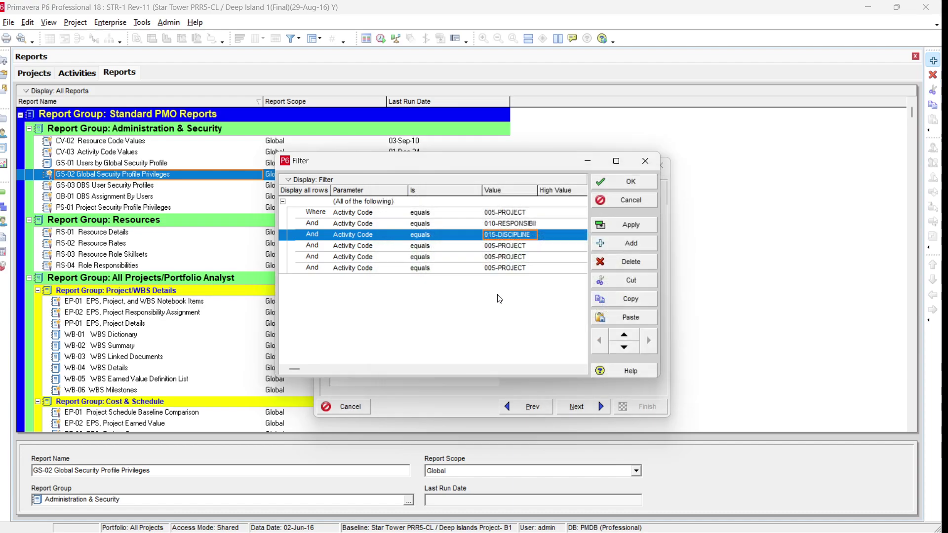
Set the last three filter criteria to the Star Tower project's codes 020-FLOOR, 025-TRADES and 030-ITEMS, in that order.
click(522, 246)
click(522, 247)
double_click(428, 350)
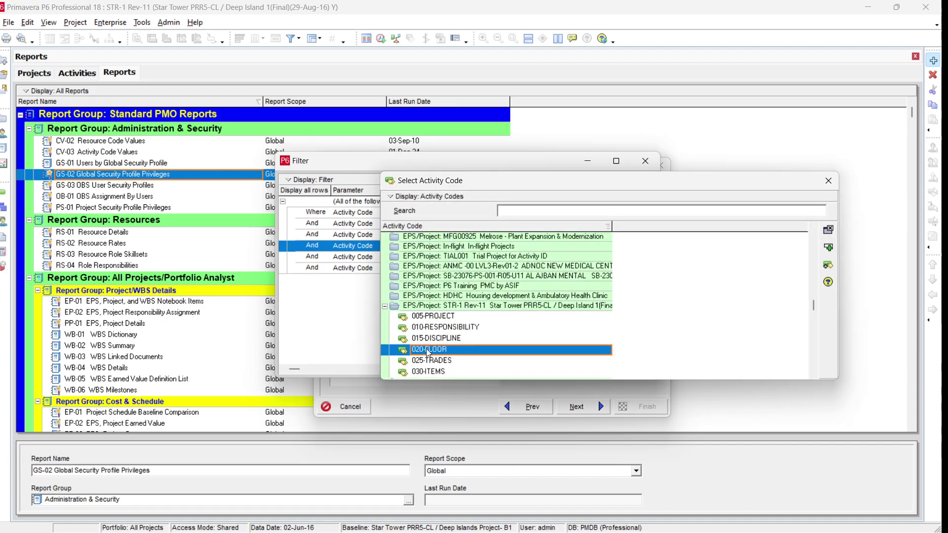
click(526, 257)
click(527, 259)
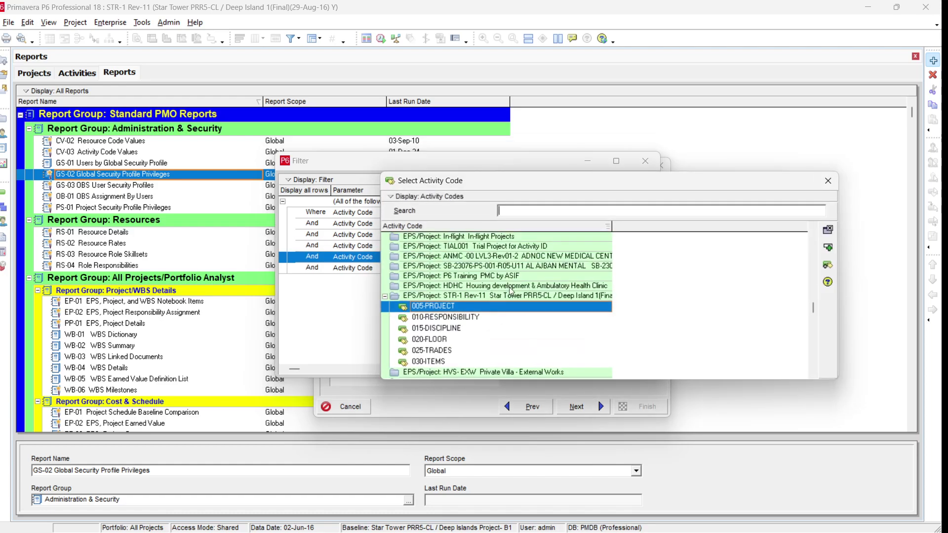
double_click(430, 351)
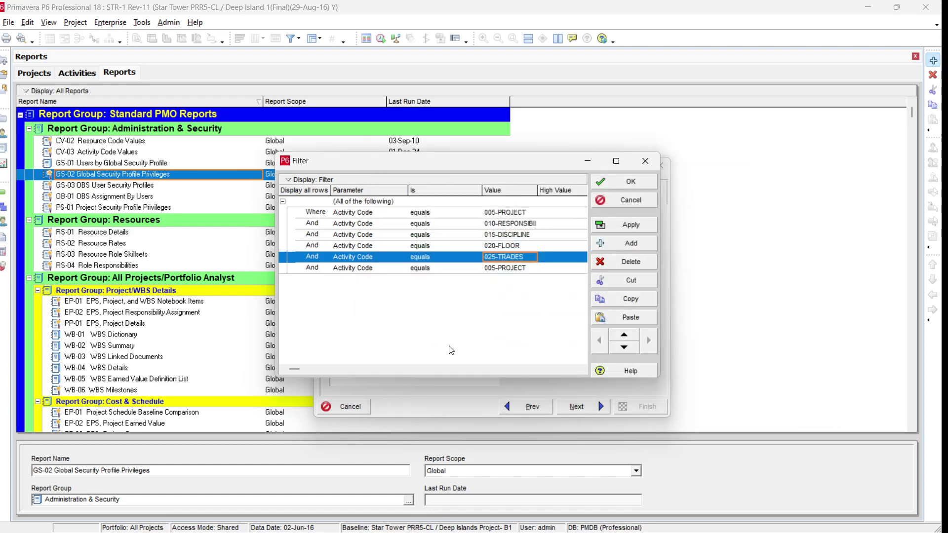
click(521, 270)
click(519, 270)
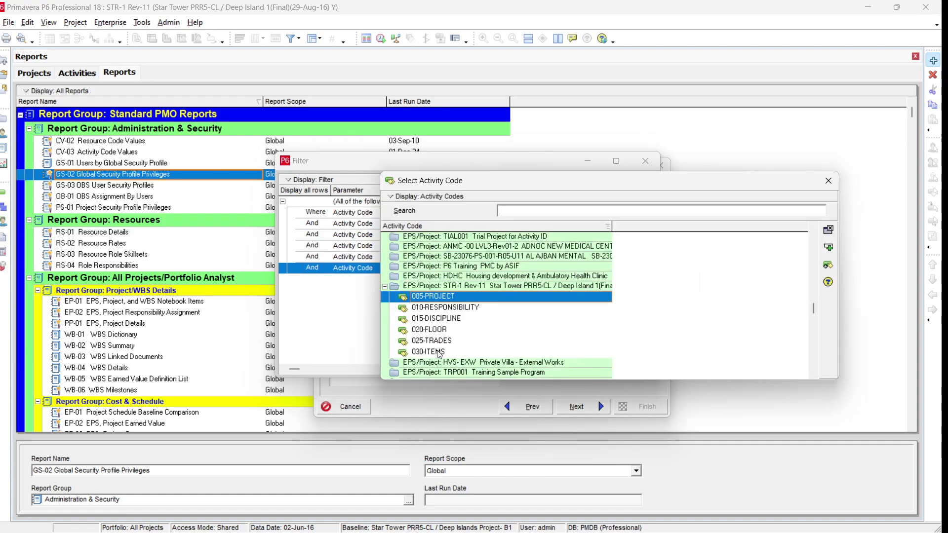
double_click(436, 352)
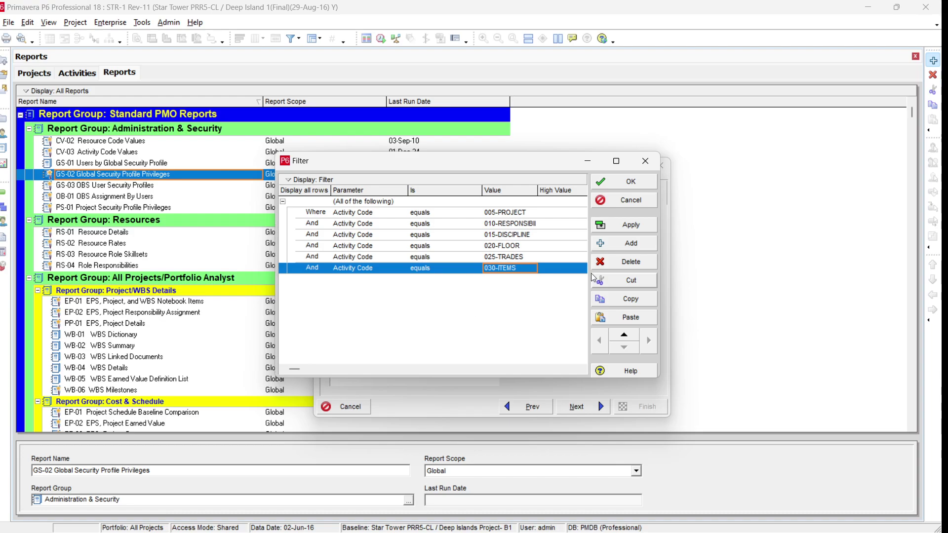
Change the filter's matching rule to (Any of the following).
click(359, 202)
click(359, 201)
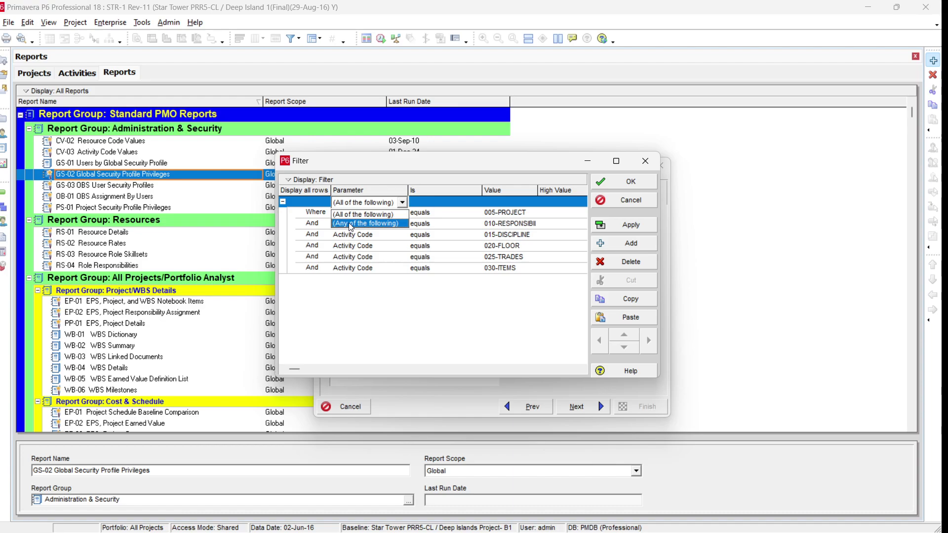
click(351, 223)
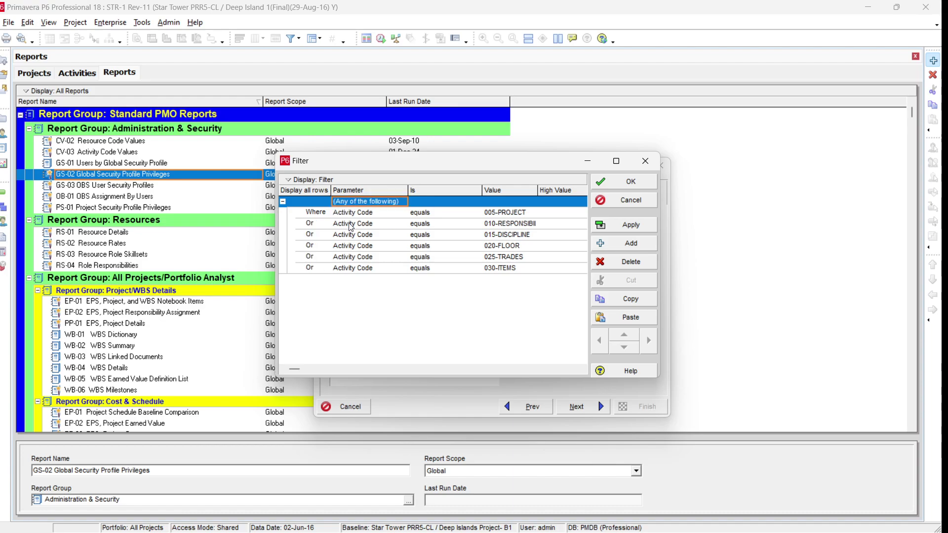
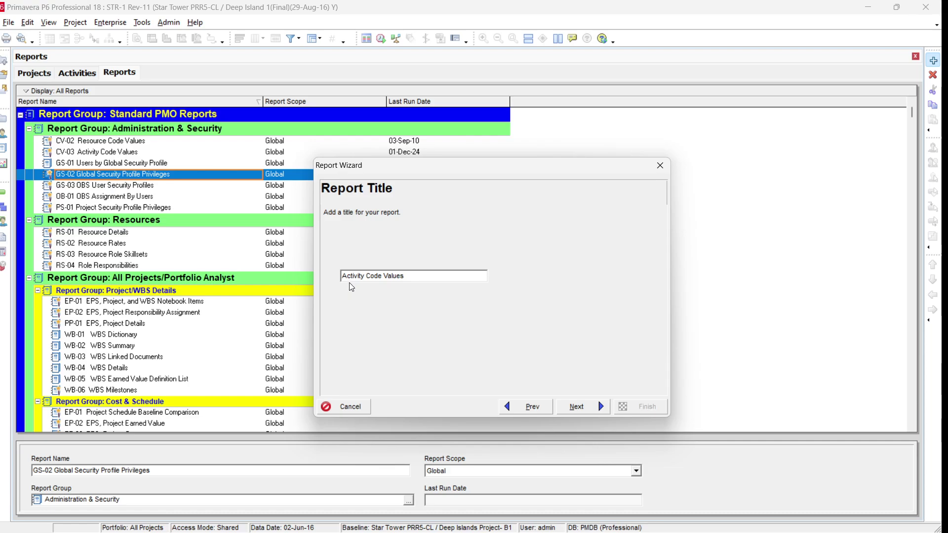
Title the report Activity Code Values-1234 and turn off number formatting for the generated report.
text(-1234)
click(607, 410)
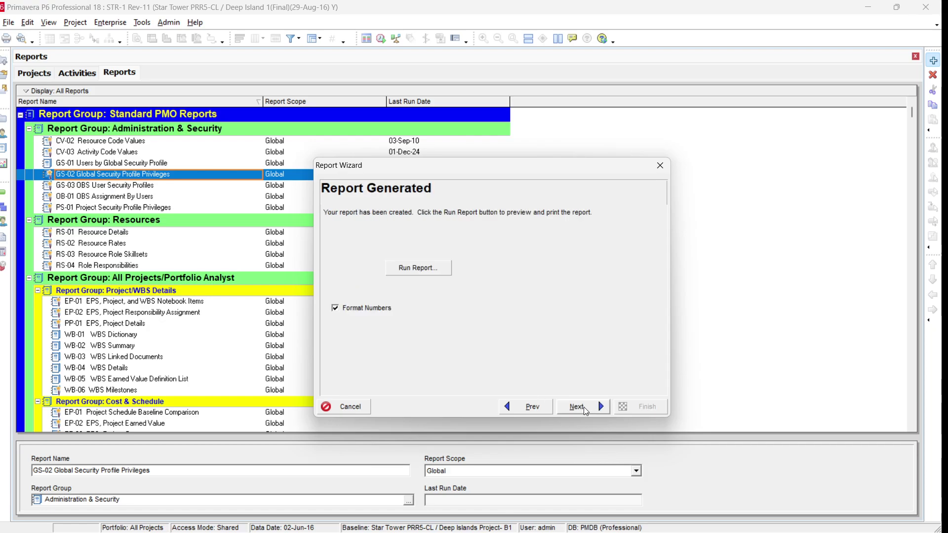
click(347, 309)
Run the report to a delimited text file named Activity Code Values-1234 saved on the Desktop.
click(414, 270)
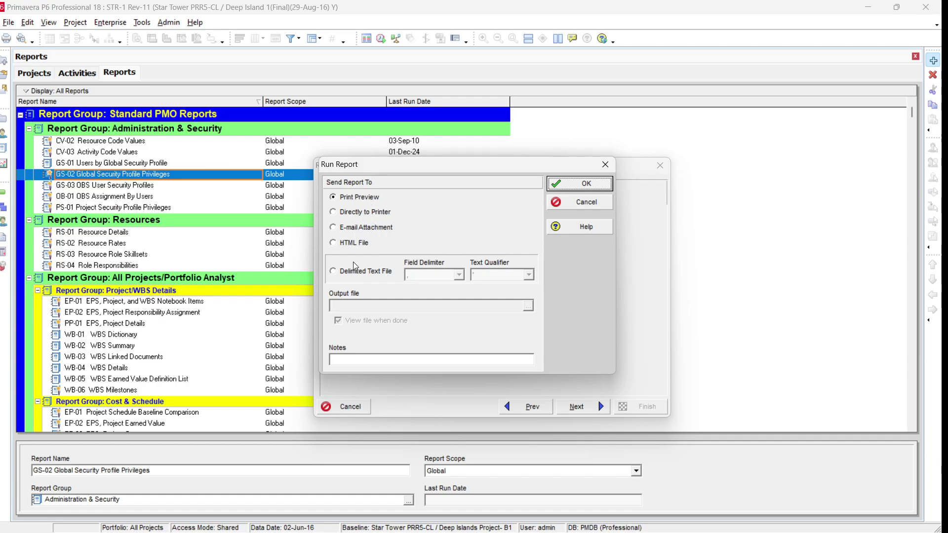
click(356, 277)
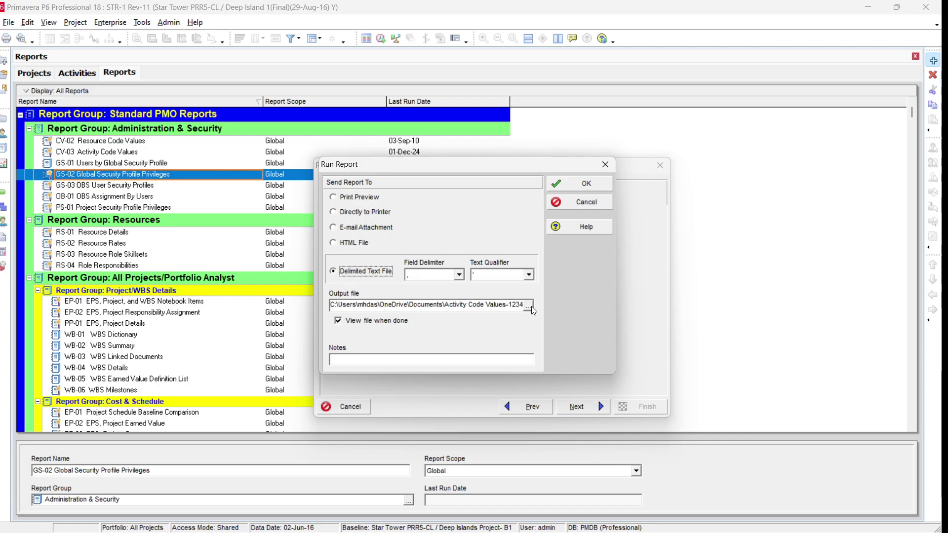
click(583, 188)
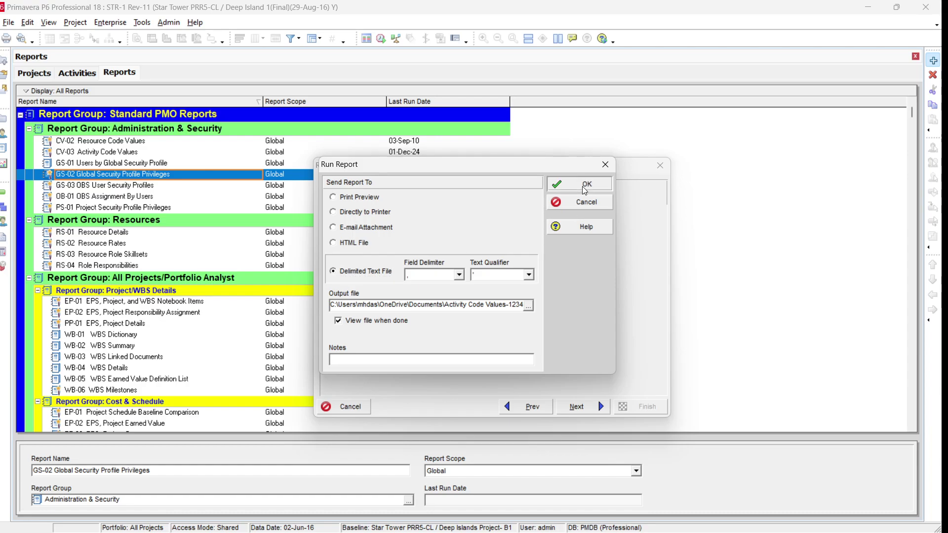
click(529, 307)
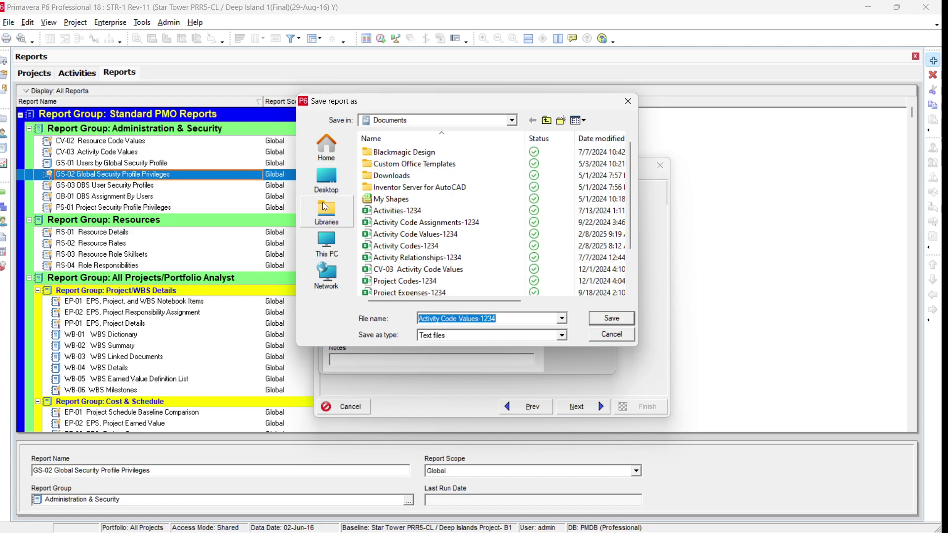
click(339, 192)
click(592, 318)
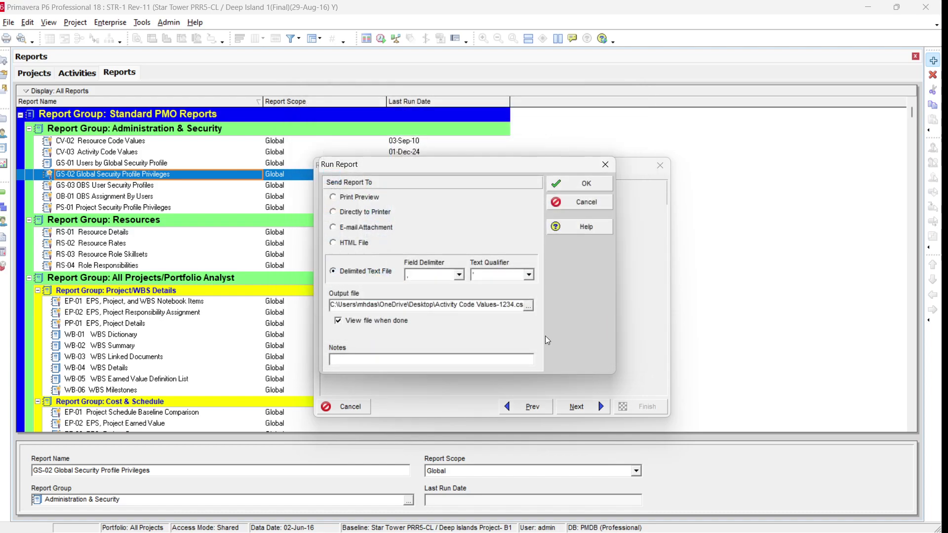
click(589, 186)
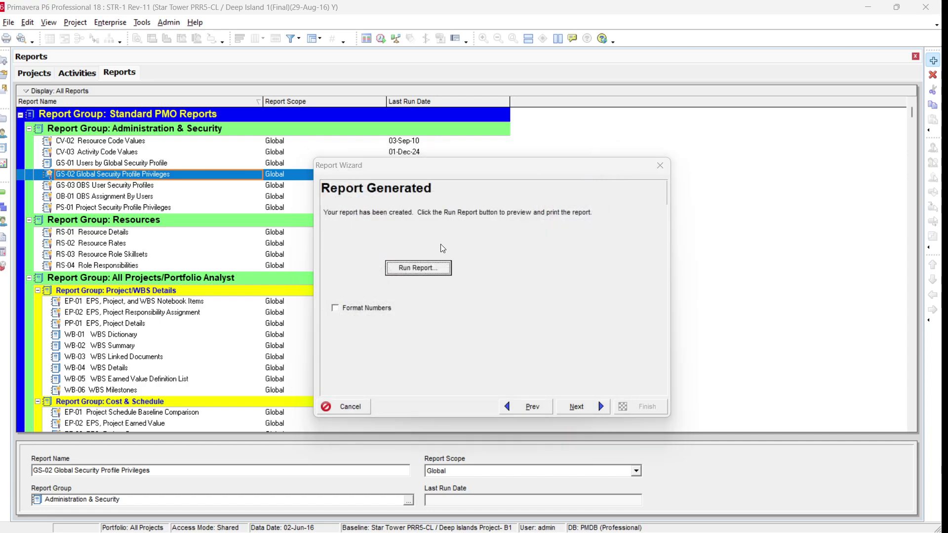
click(419, 269)
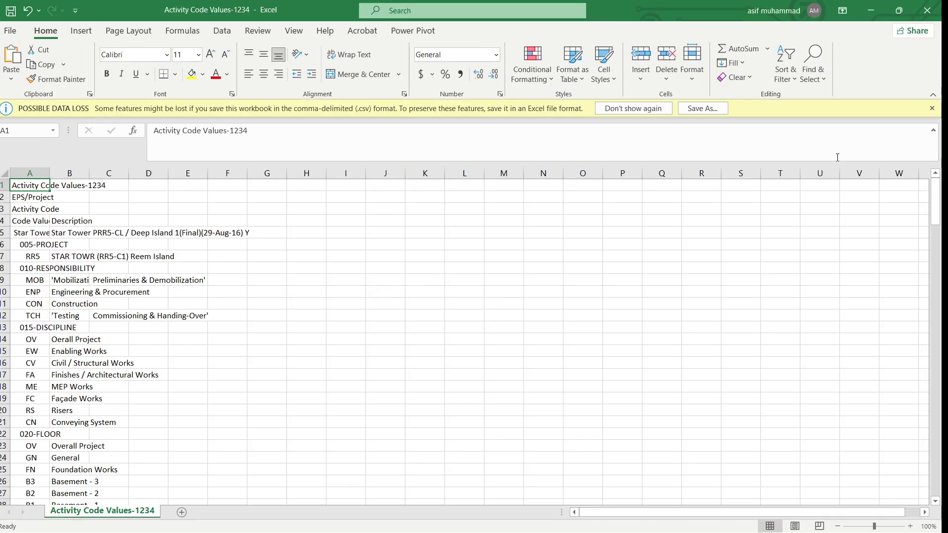
Dismiss the data loss notice in the exported Excel file and autofit all its columns.
click(932, 109)
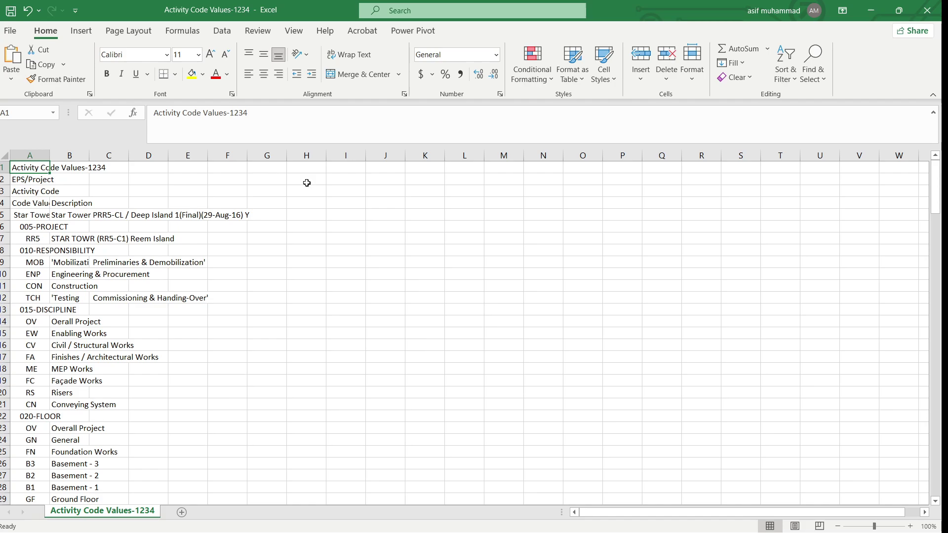
click(3, 155)
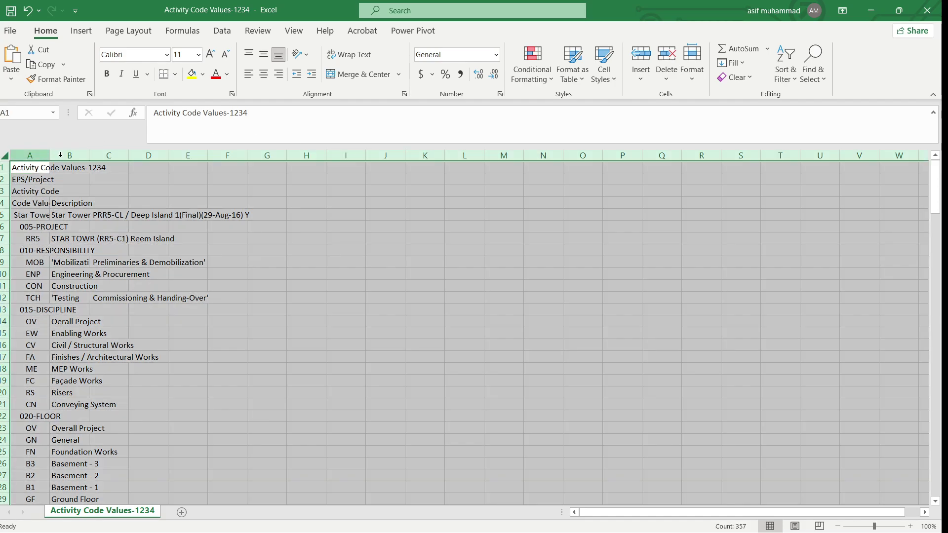
double_click(243, 155)
click(299, 287)
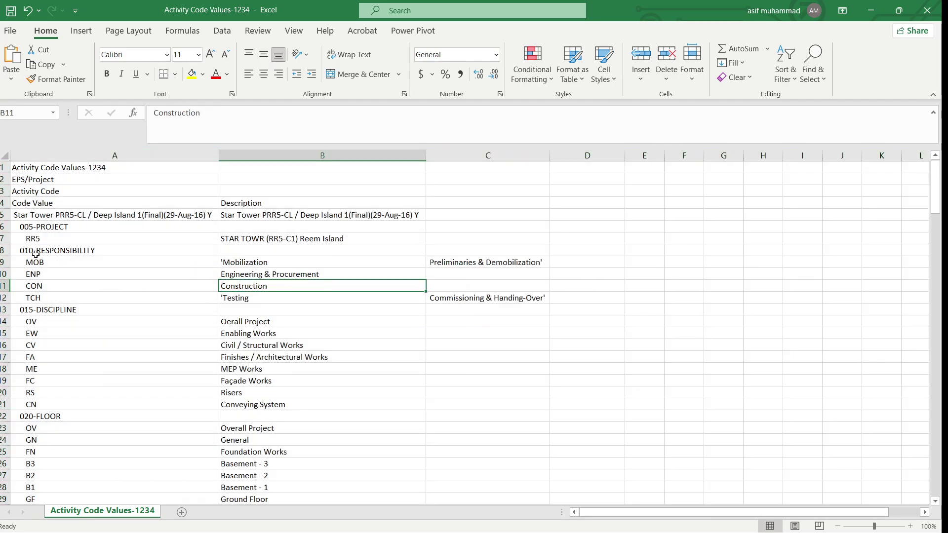
Examine the exported code values and how their descriptions are laid out across the columns, from 005-PROJECT through 030-ITEMS.
drag(38, 239, 220, 236)
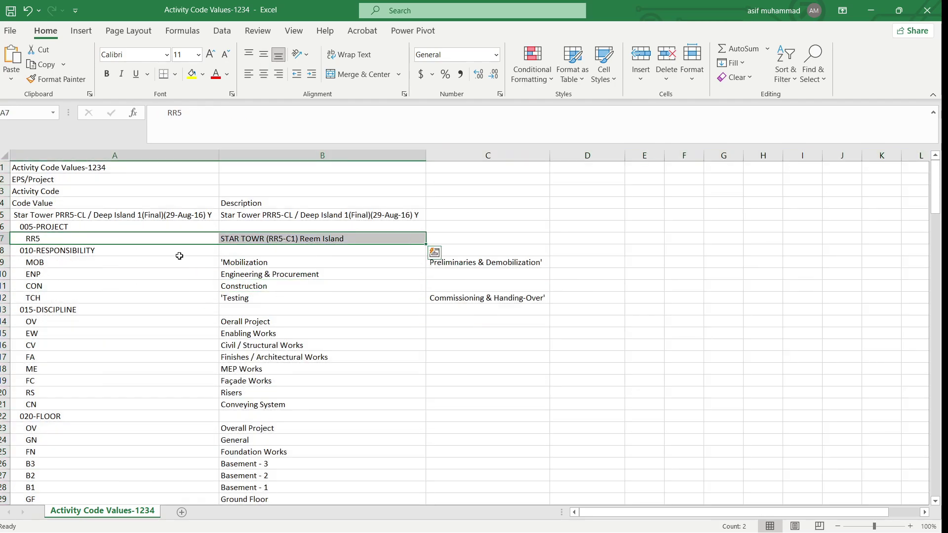
drag(52, 265, 48, 292)
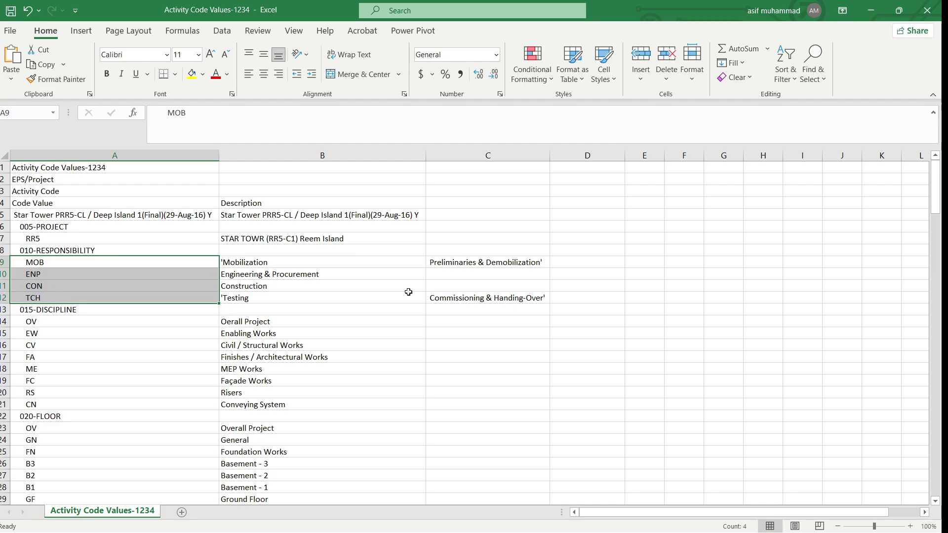
click(285, 261)
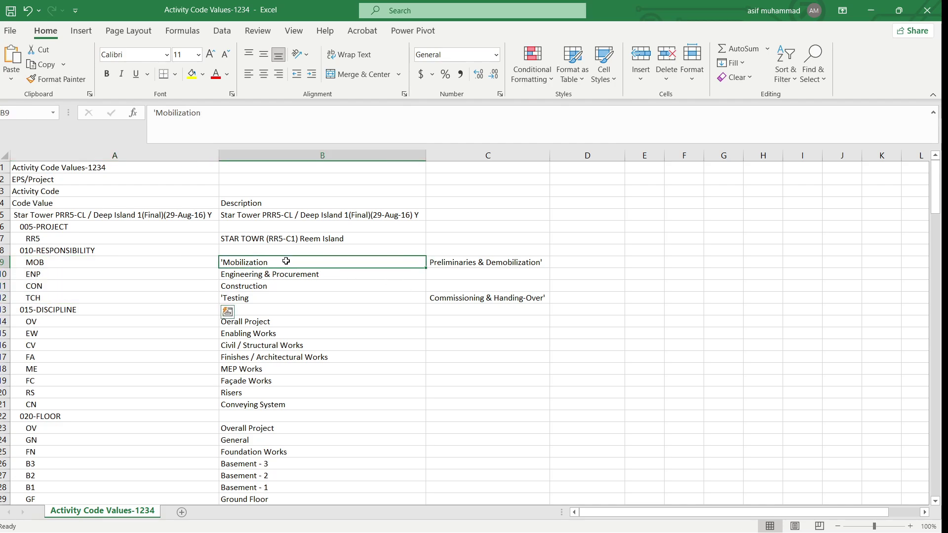
click(461, 262)
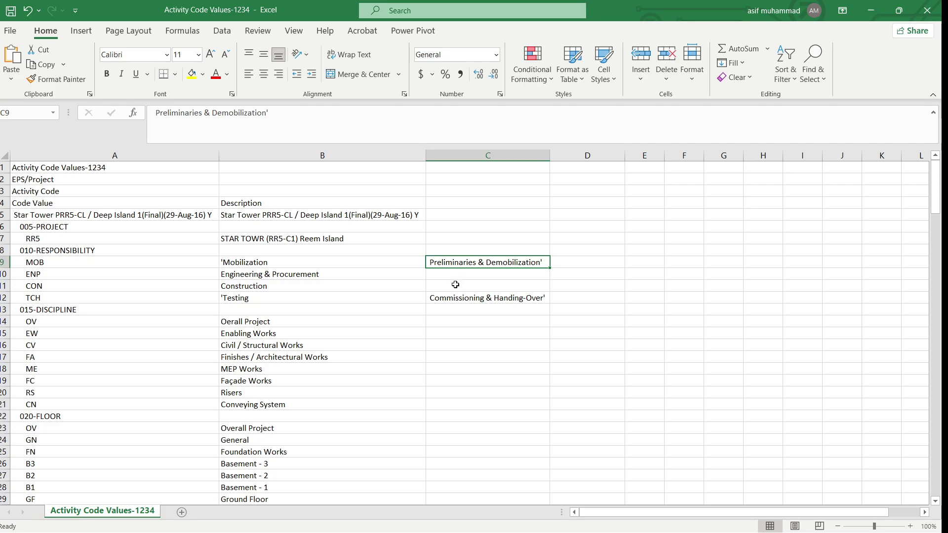
click(252, 299)
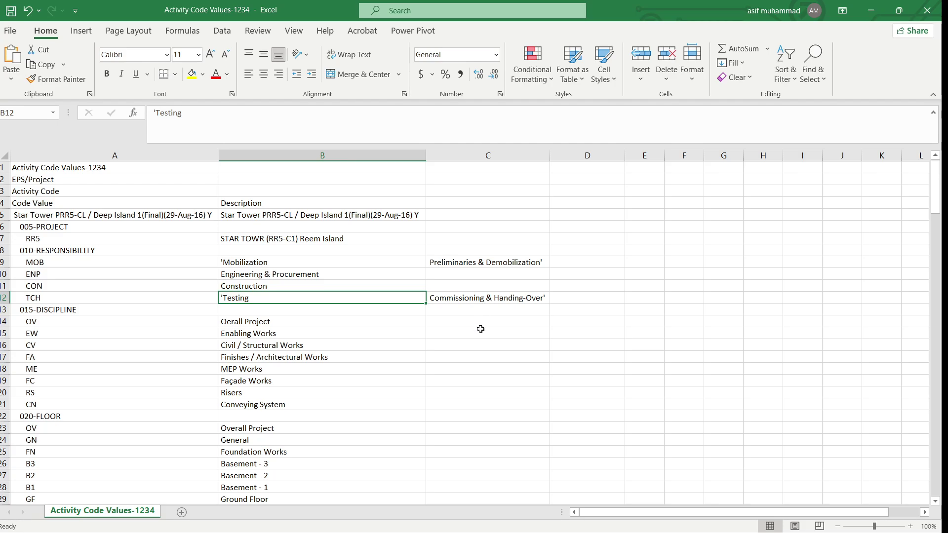
click(290, 266)
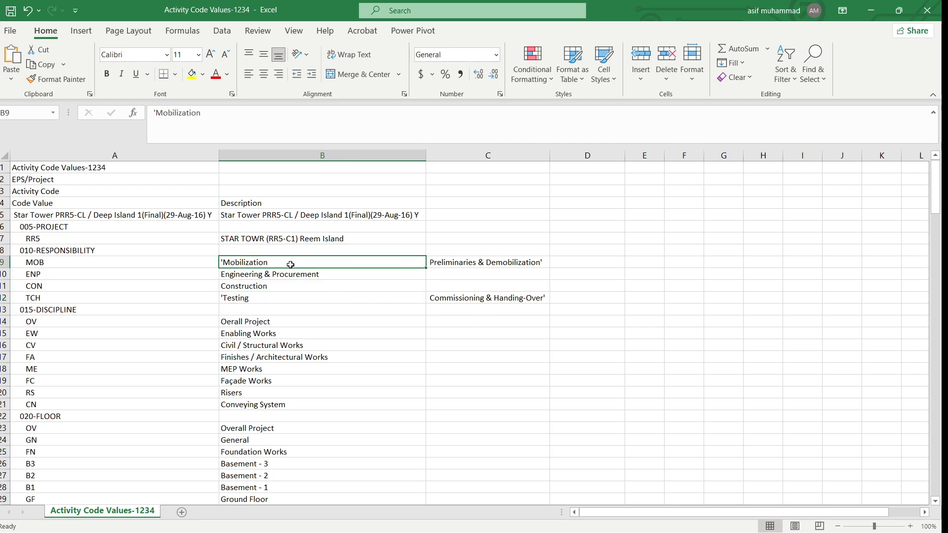
click(464, 265)
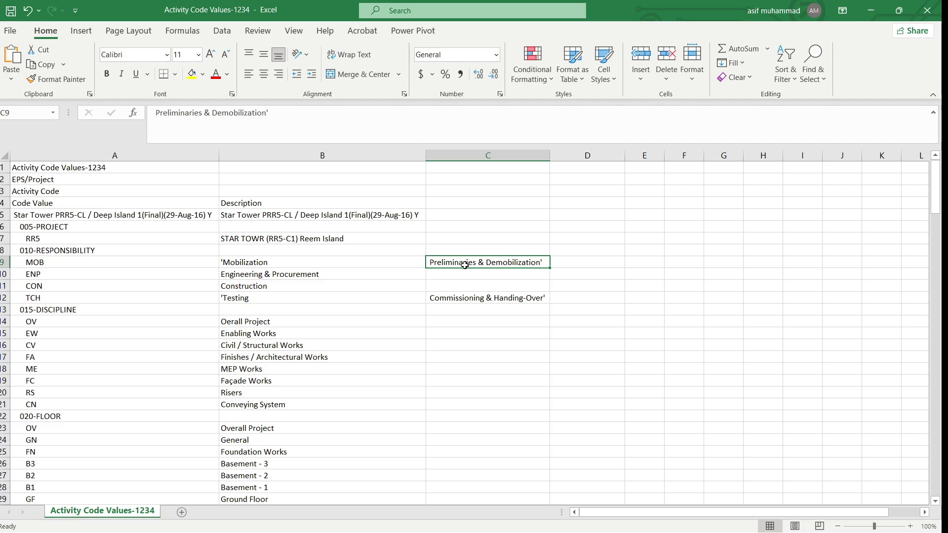
scroll(409, 325, down, 18)
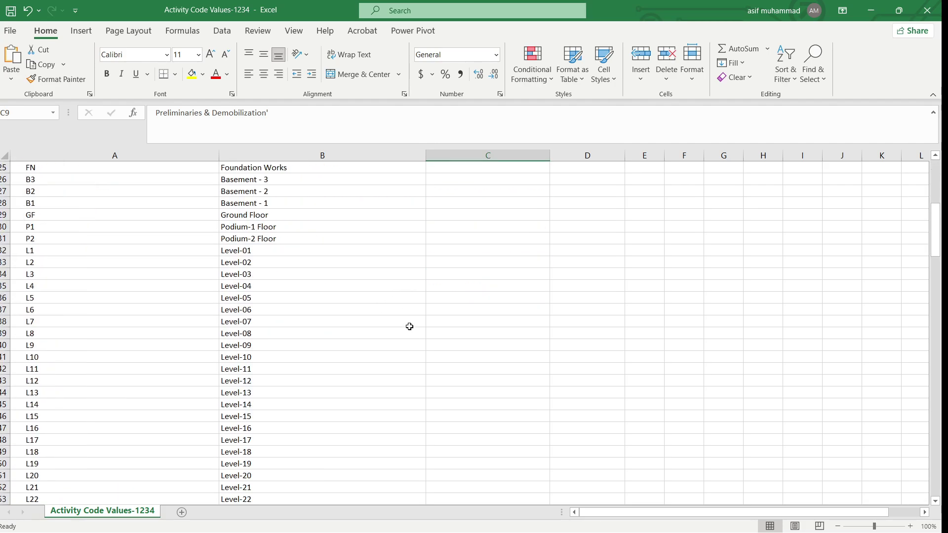
scroll(409, 326, down, 4)
click(252, 335)
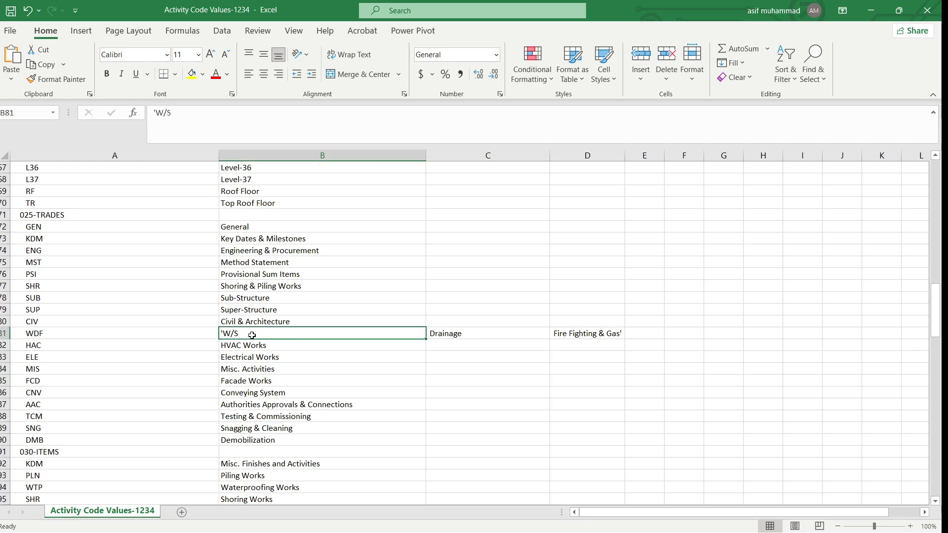
scroll(596, 337, down, 20)
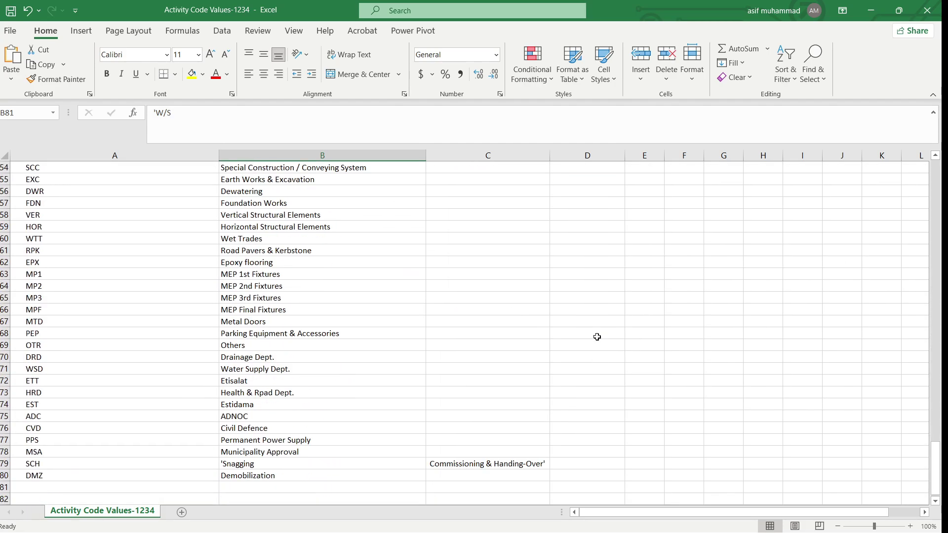
scroll(596, 337, up, 6)
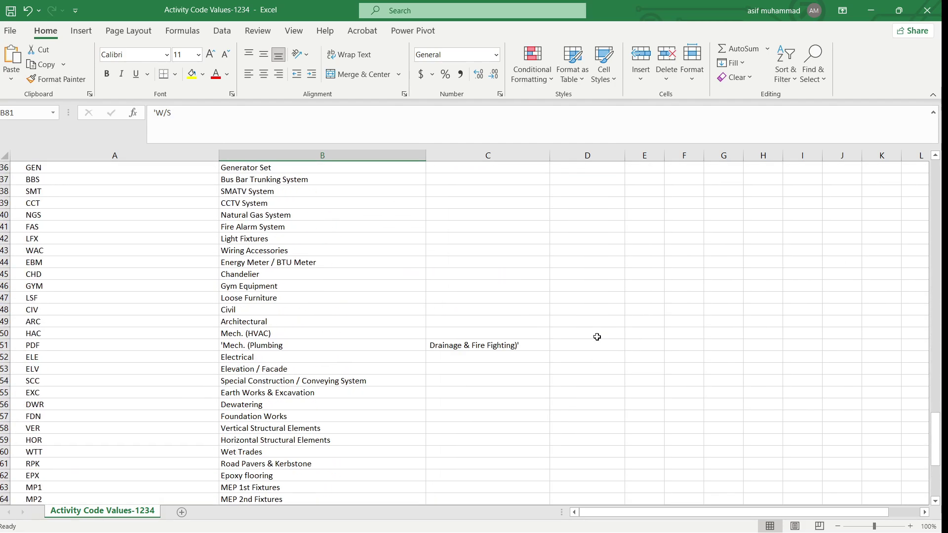
Check the remaining exported code values for descriptions split across columns, and close the Activity Code Values-1234 workbook.
click(290, 349)
scroll(291, 347, down, 12)
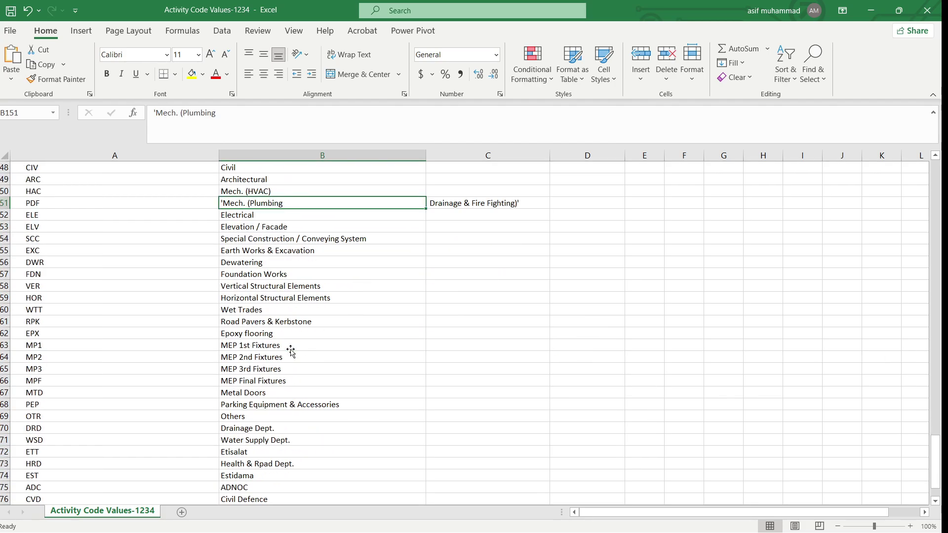
scroll(292, 345, up, 4)
click(927, 10)
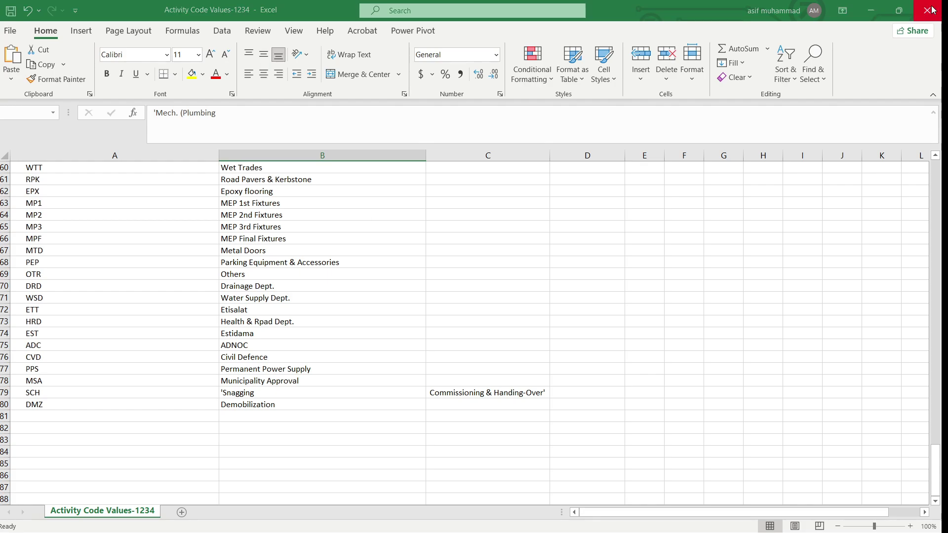
click(467, 290)
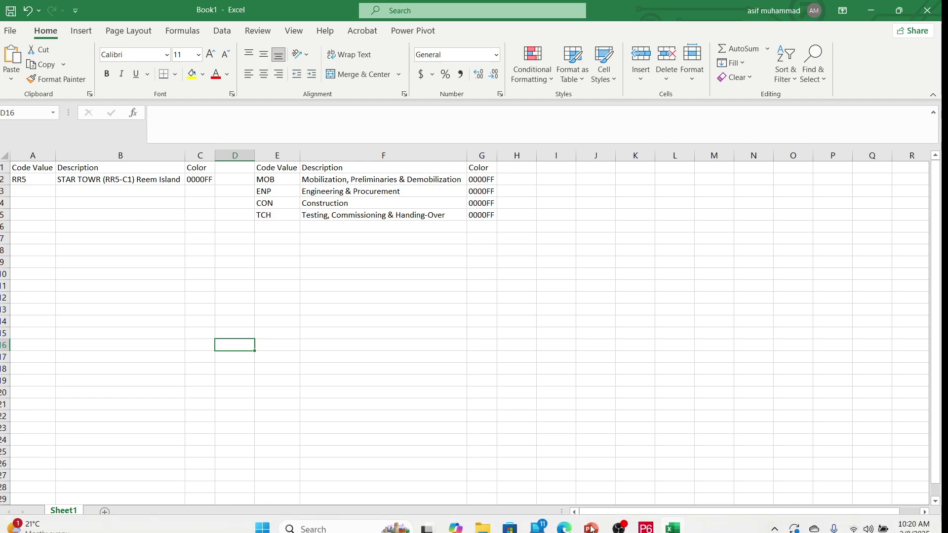
Switch to Primavera P6 and cancel the Report Wizard, discarding the generated report.
click(645, 519)
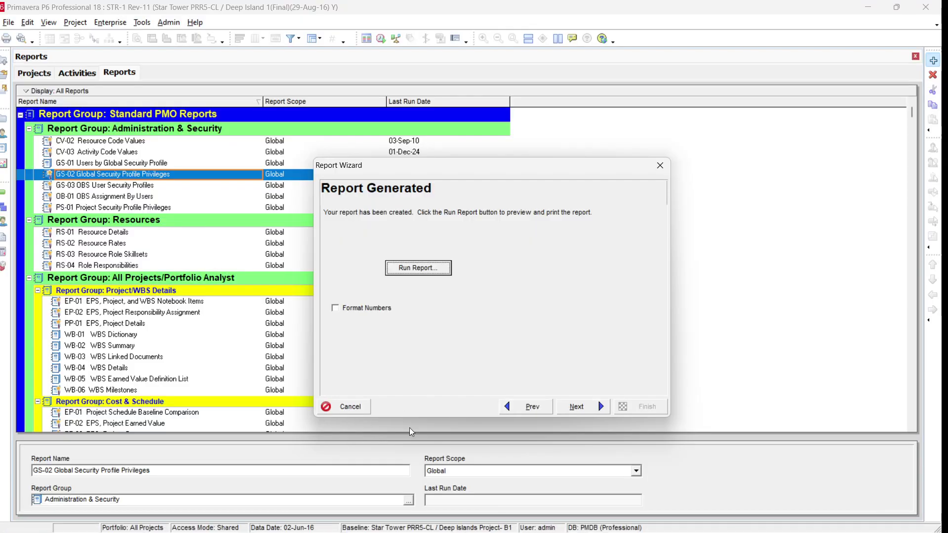
click(355, 409)
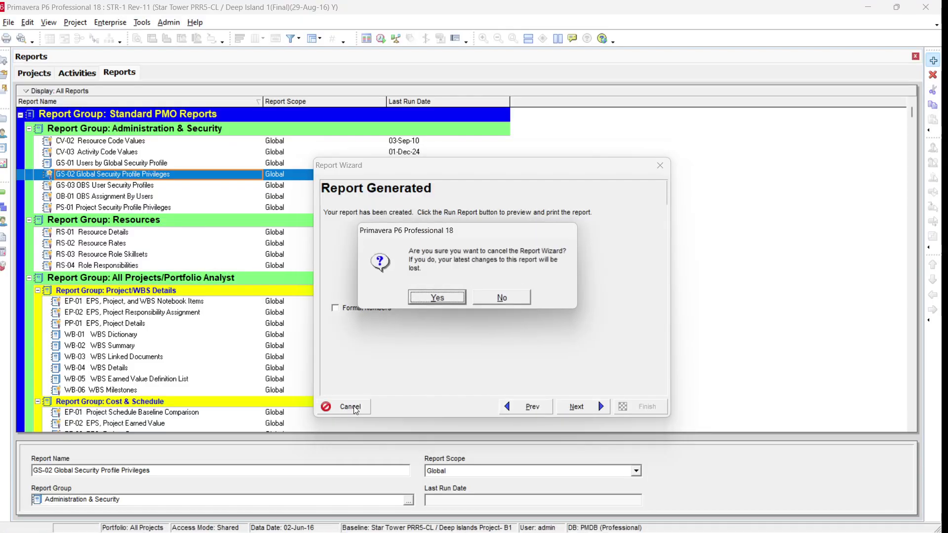
click(436, 298)
Return to the project's activities and open its activity code definitions.
click(4, 192)
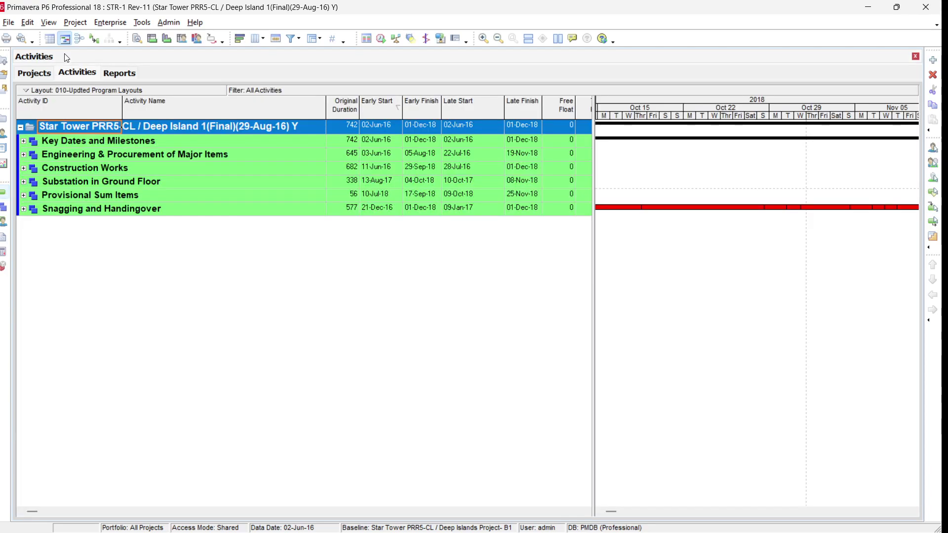
click(75, 23)
mouse_move(109, 22)
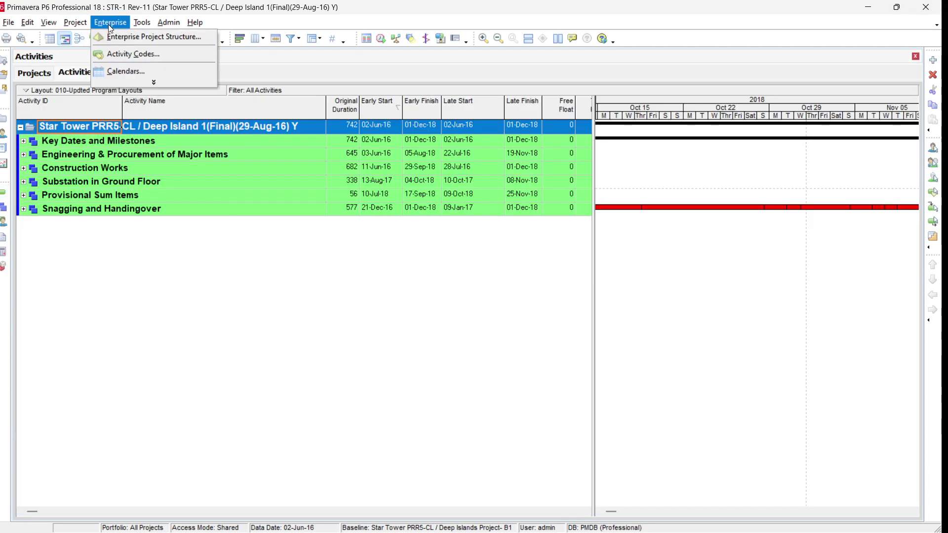
click(113, 56)
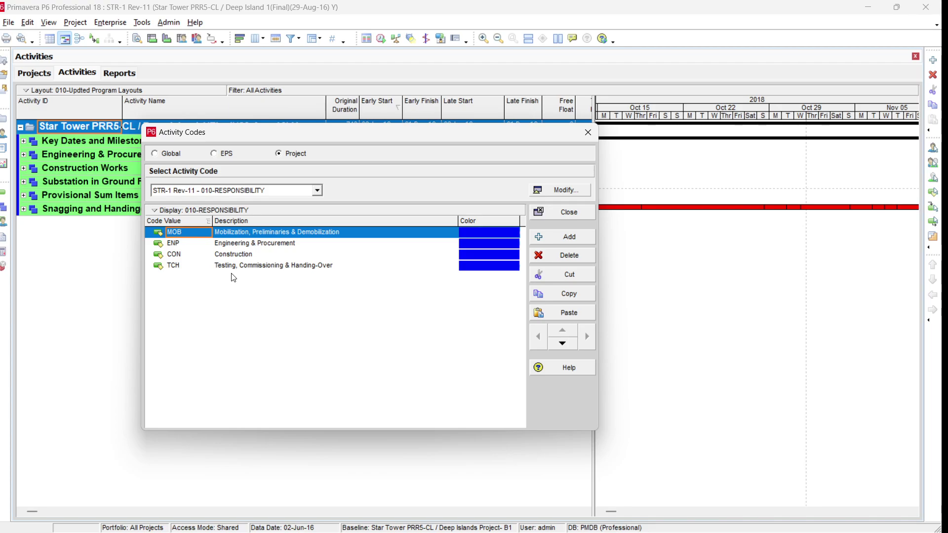
Review the 015-DISCIPLINE and 025-TRADES code values, fit the Description column to its text, and close the activity codes.
click(318, 190)
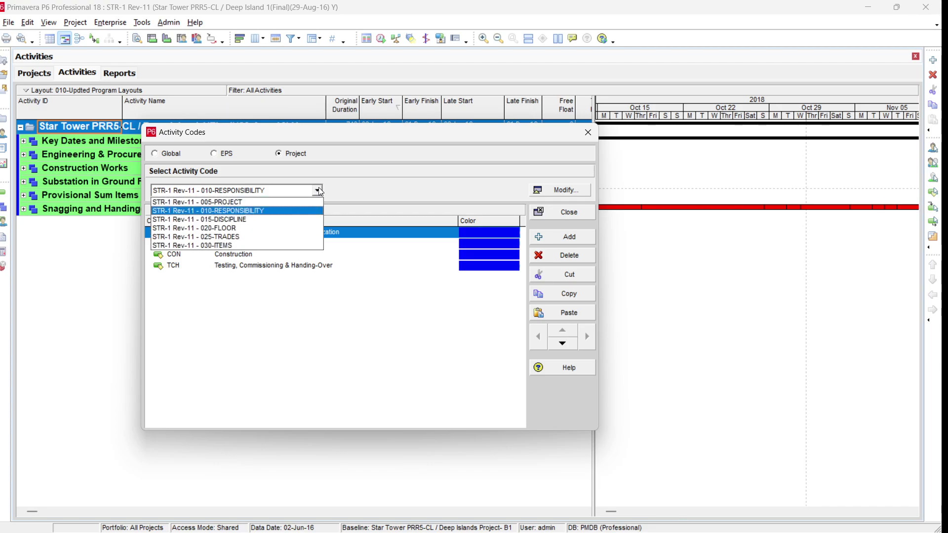
click(269, 219)
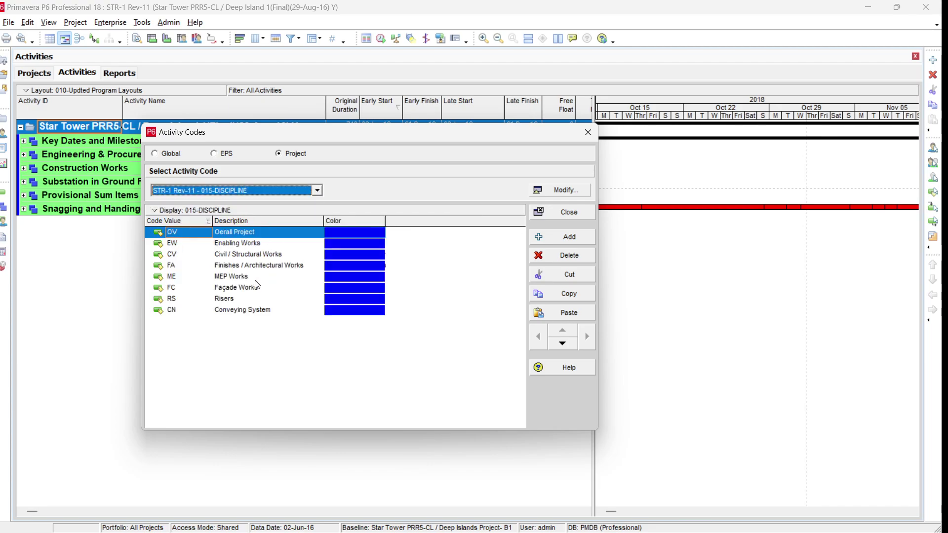
click(318, 190)
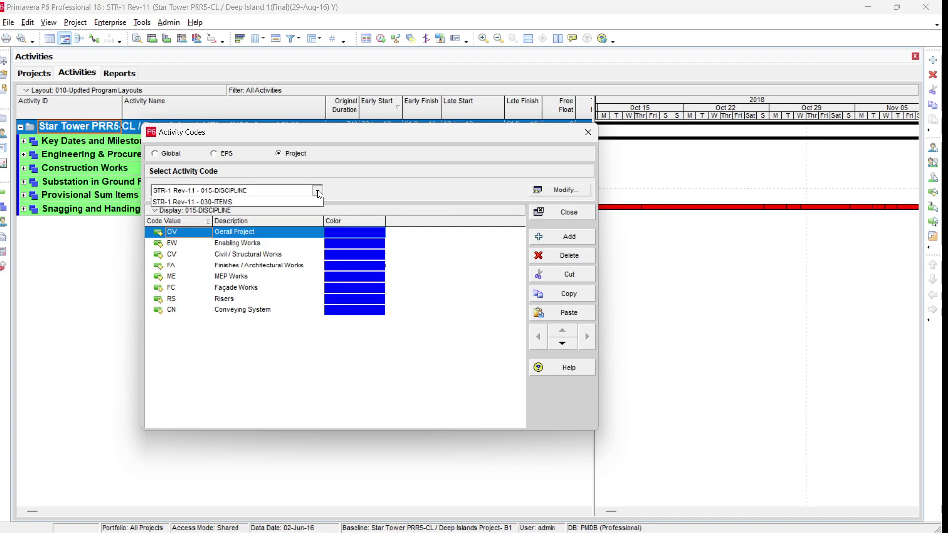
click(275, 237)
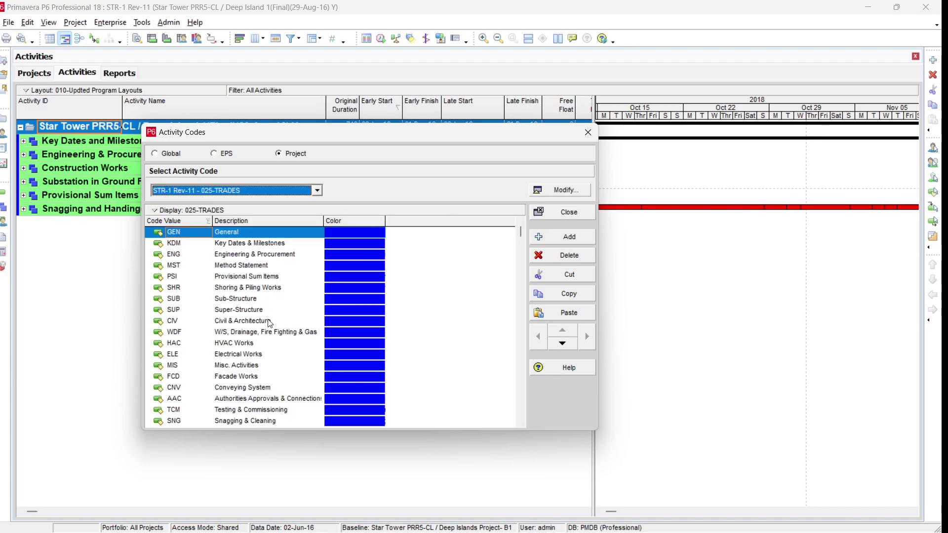
double_click(323, 221)
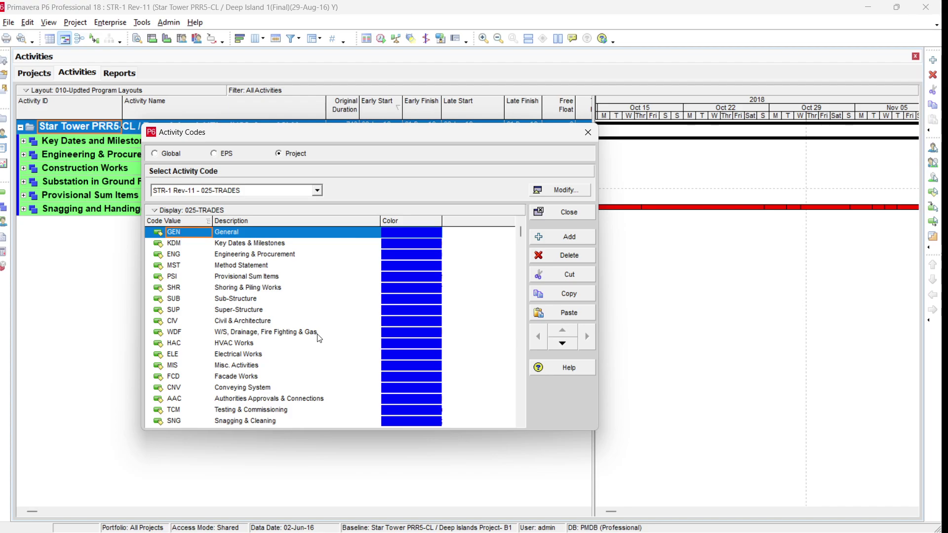
click(572, 212)
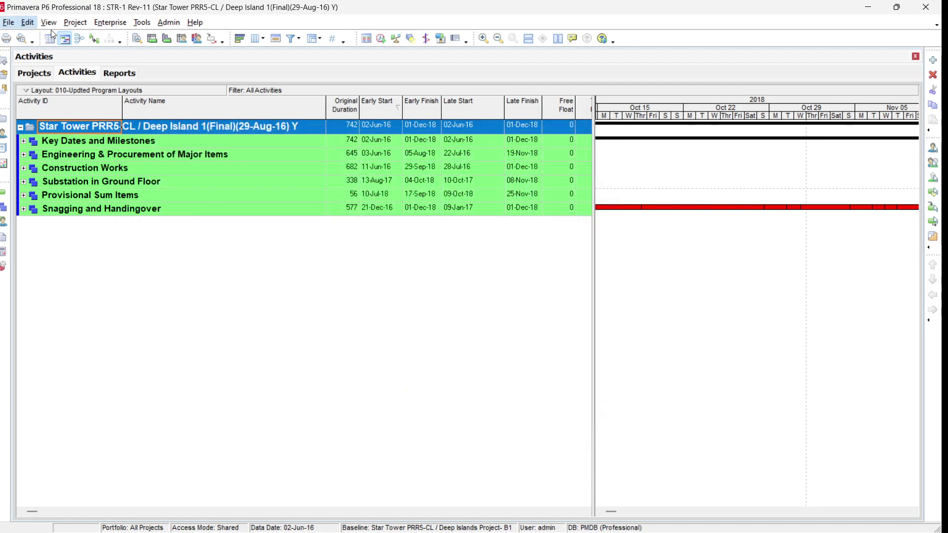
Create a new report with Activity Code Values as its only subject area.
click(4, 148)
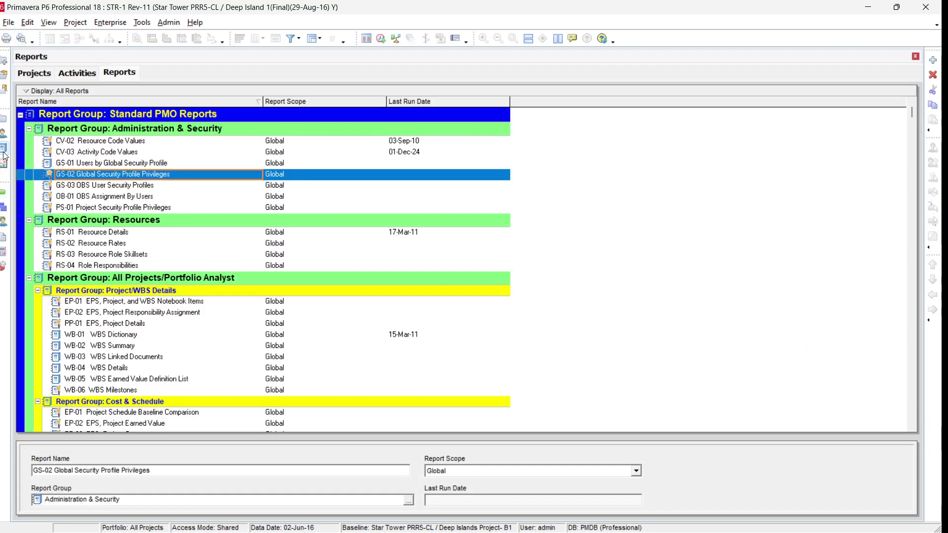
click(933, 62)
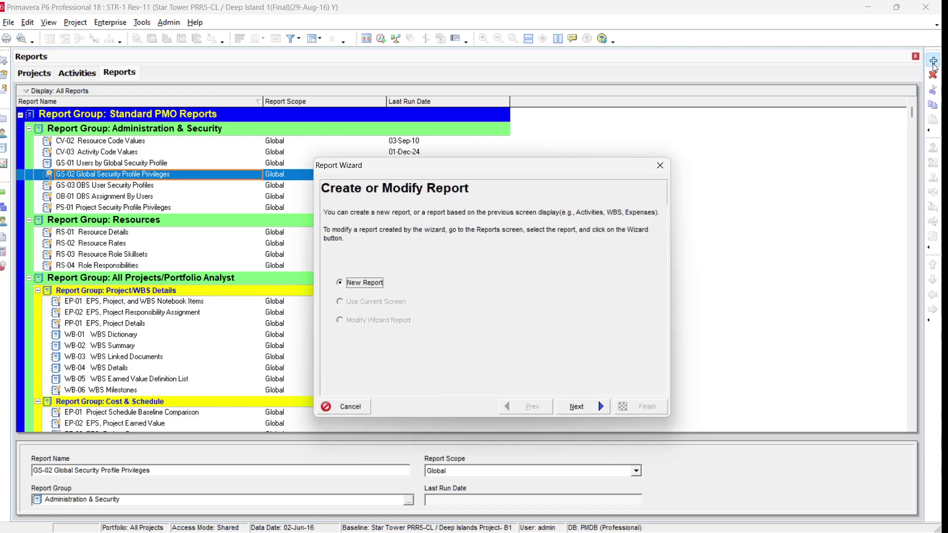
click(576, 406)
click(373, 287)
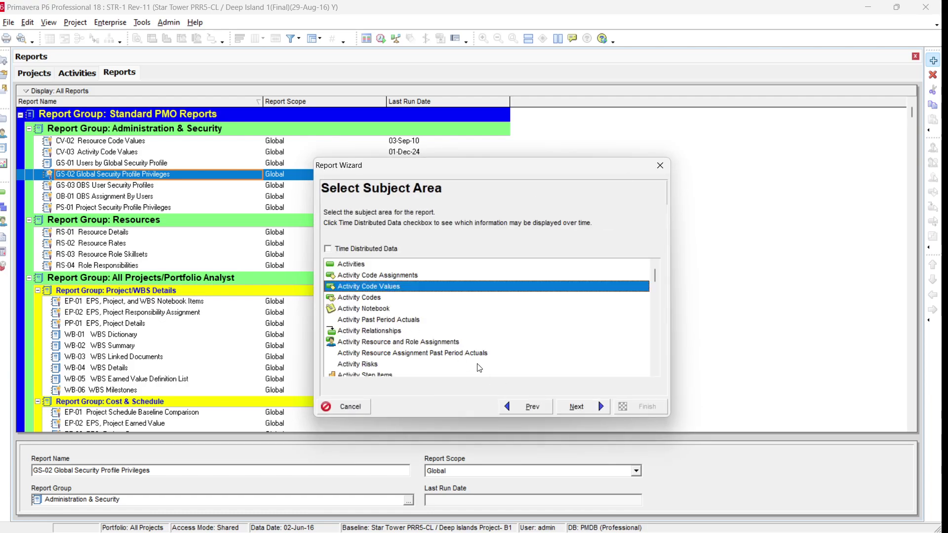
click(568, 410)
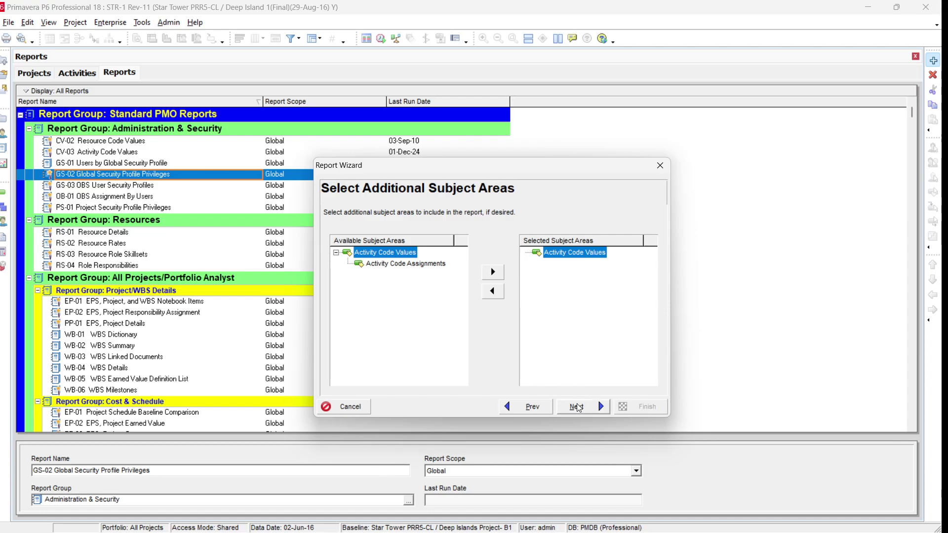
click(576, 407)
Accept Code Value and Description as the report columns and apply the grouping by EPS/Project, Activity Code and code value level.
click(543, 271)
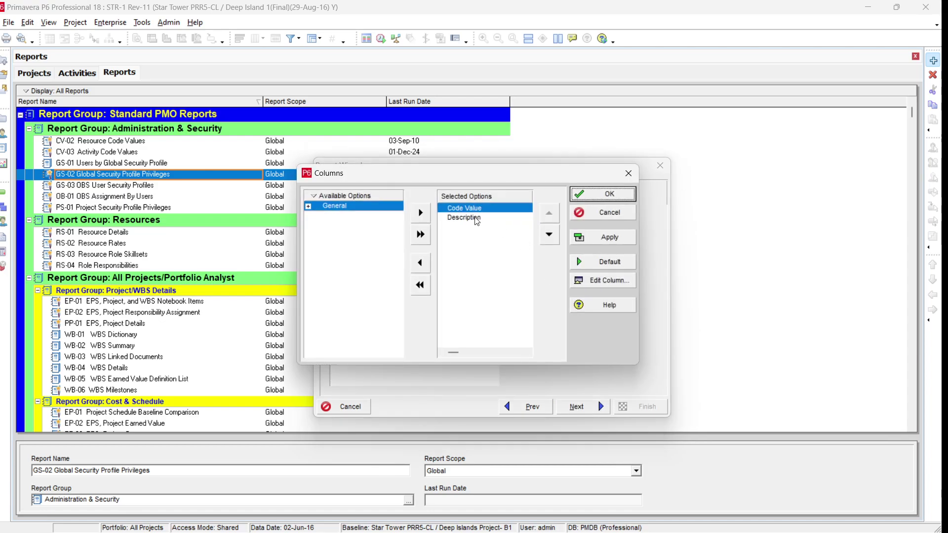
click(590, 198)
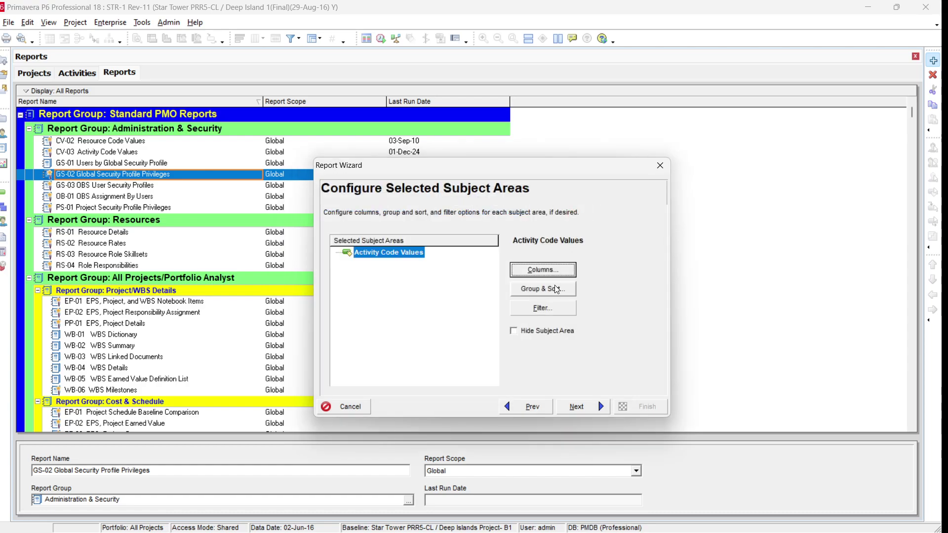
click(558, 289)
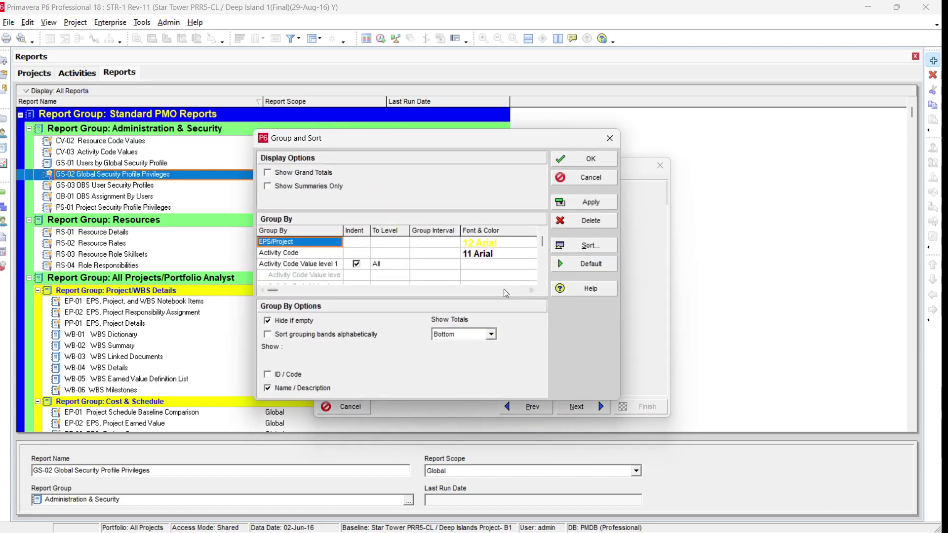
click(576, 203)
click(590, 183)
Add a report filter where Activity Code equals 005-PROJECT from the STR-1 Rev-11 project.
click(537, 310)
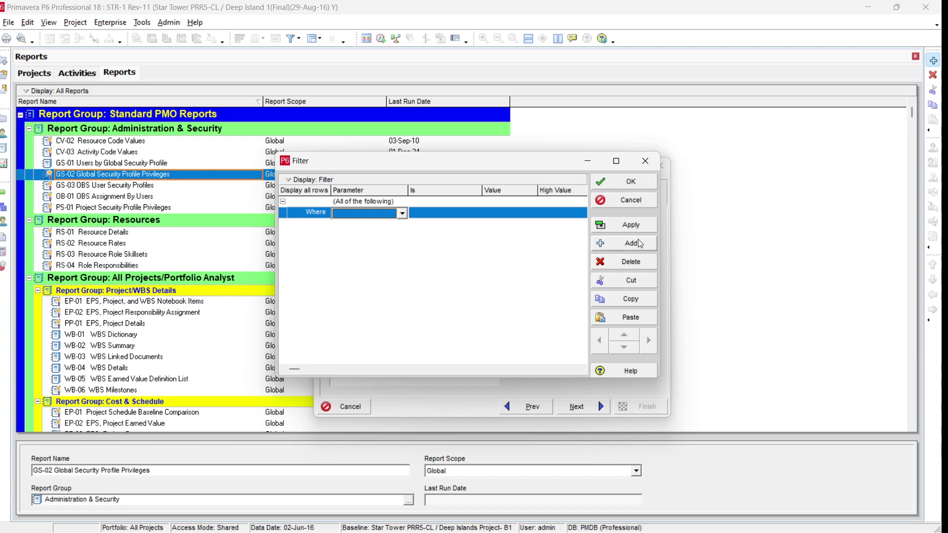
click(387, 214)
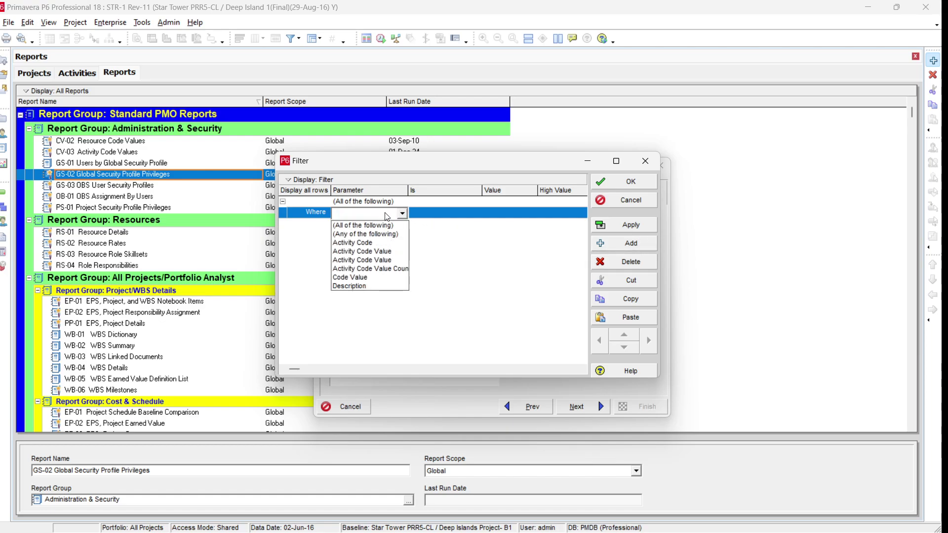
click(371, 242)
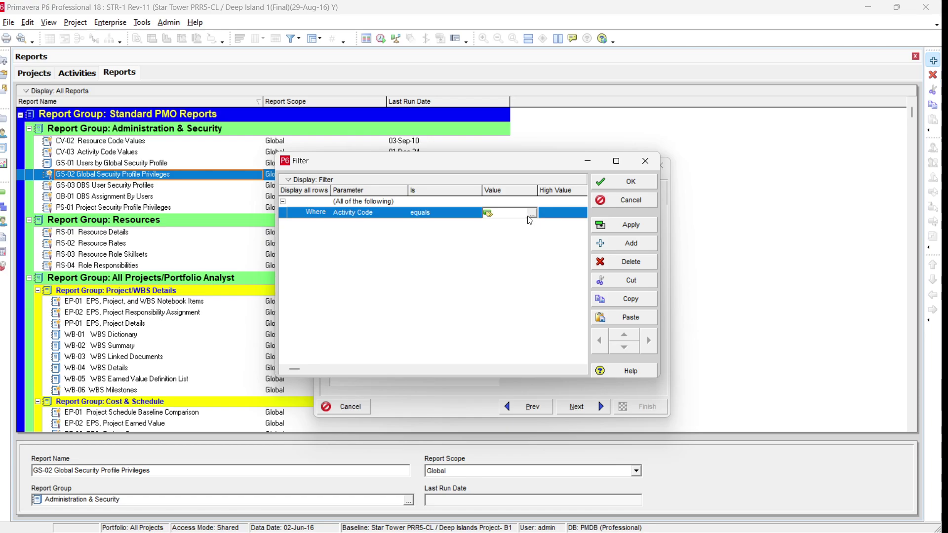
click(532, 213)
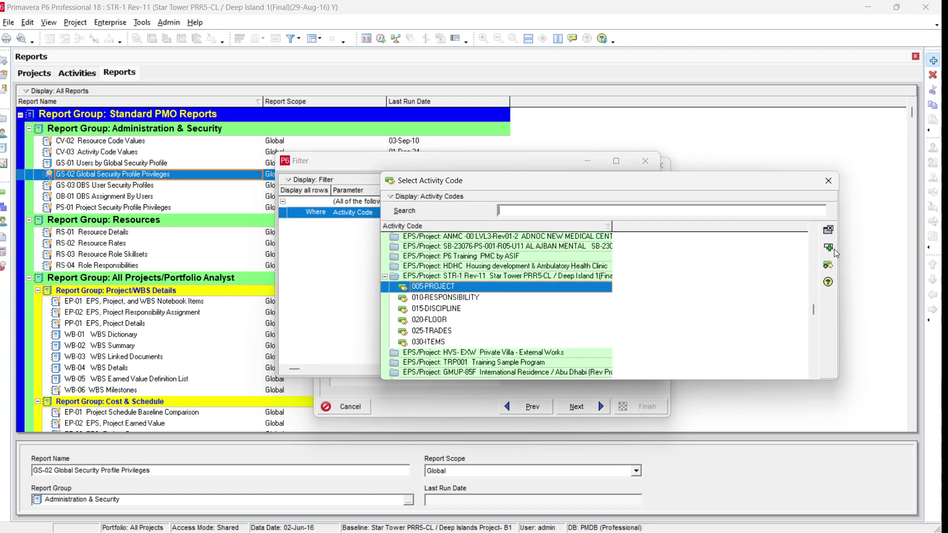
click(834, 250)
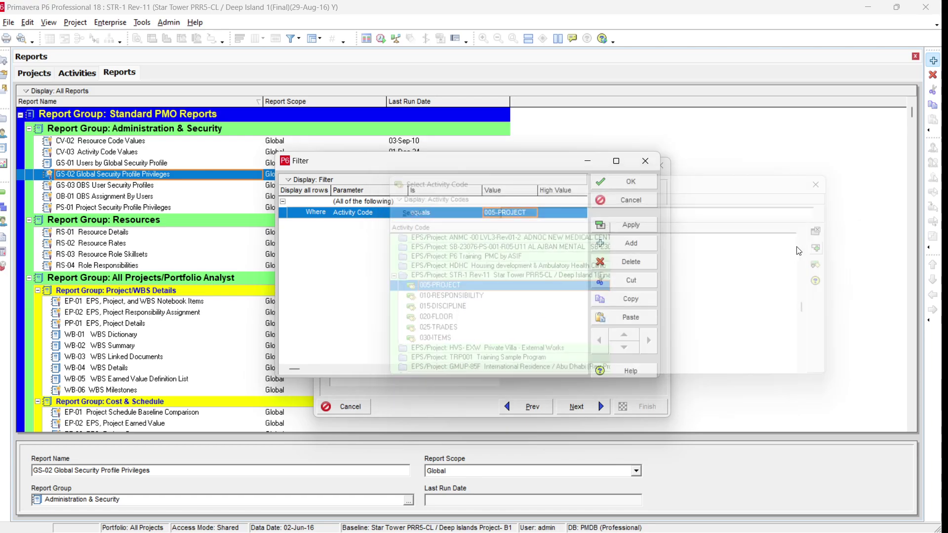
Paste five copies of the 005-PROJECT filter condition and set the filter to match any of the following.
click(635, 319)
click(636, 320)
click(635, 320)
click(635, 320)
click(636, 320)
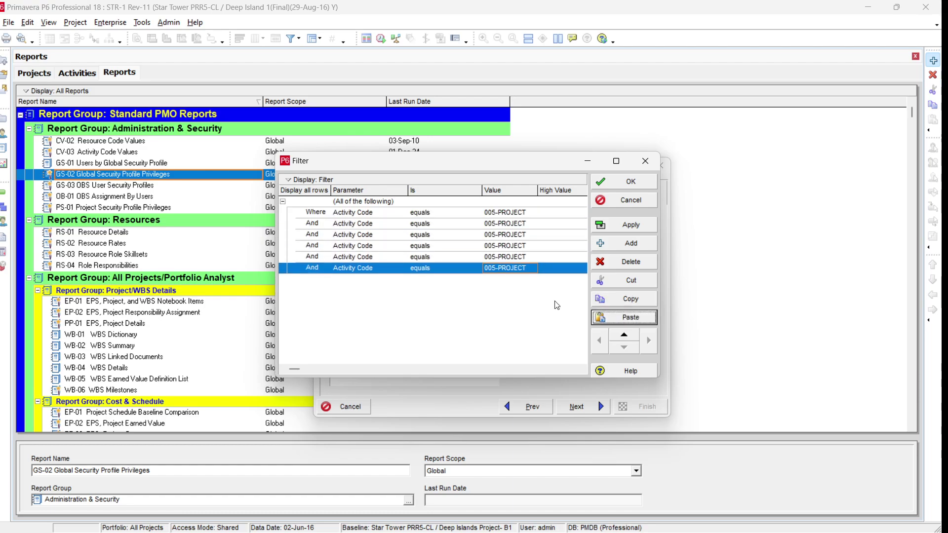
click(389, 202)
click(365, 223)
Set the second, third and fourth filter conditions to 010-RESPONSIBILITY, 015-DISCIPLINE and 020-FLOOR.
double_click(501, 224)
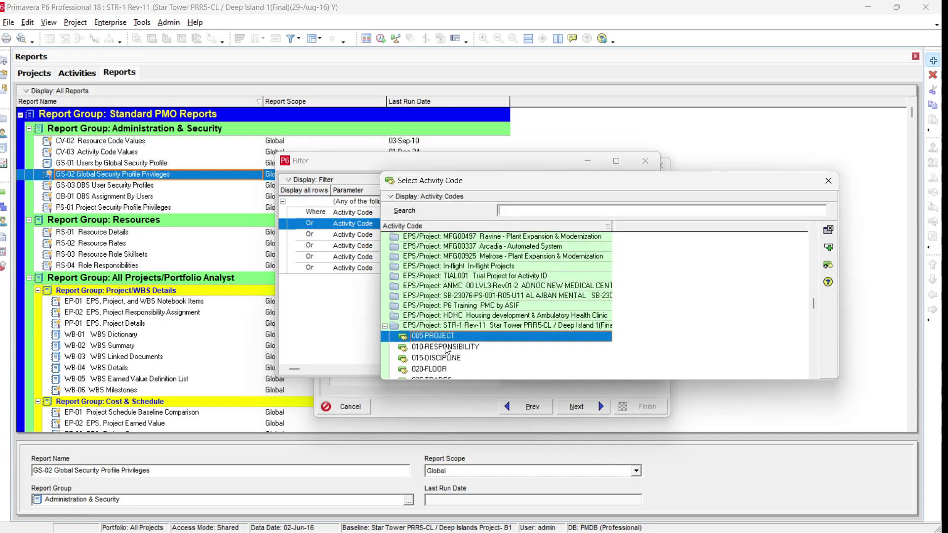
double_click(446, 346)
double_click(508, 236)
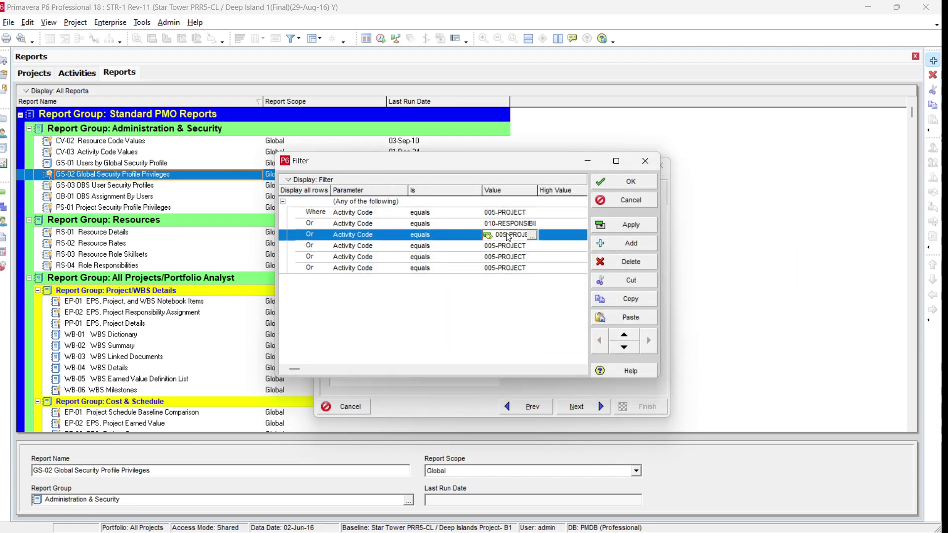
click(428, 349)
double_click(428, 349)
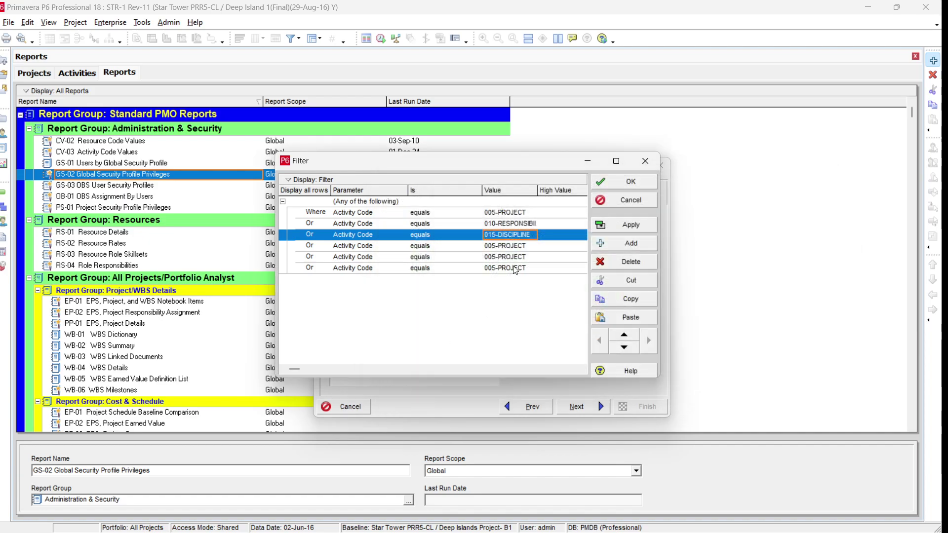
double_click(517, 247)
click(427, 352)
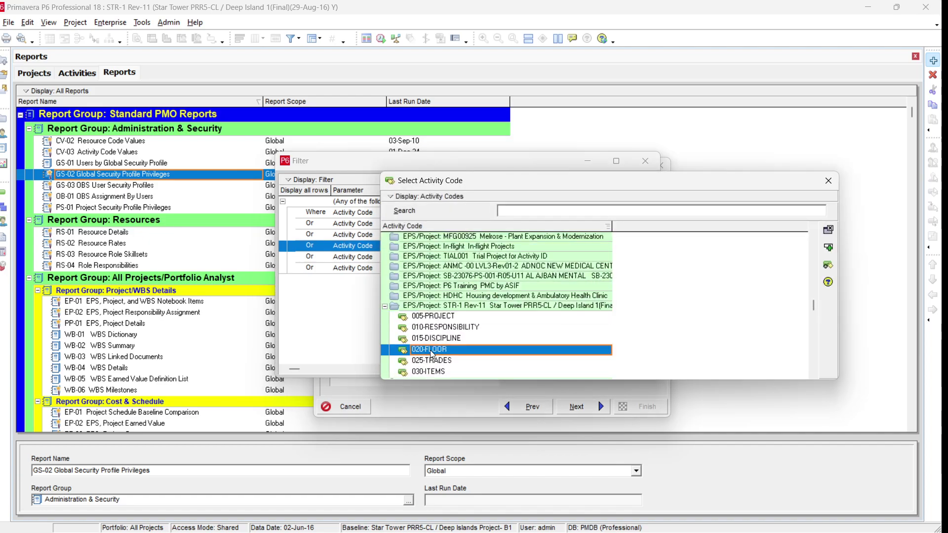
double_click(426, 352)
Set the fifth and sixth filter conditions to 025-TRADES and 030-ITEMS.
double_click(511, 257)
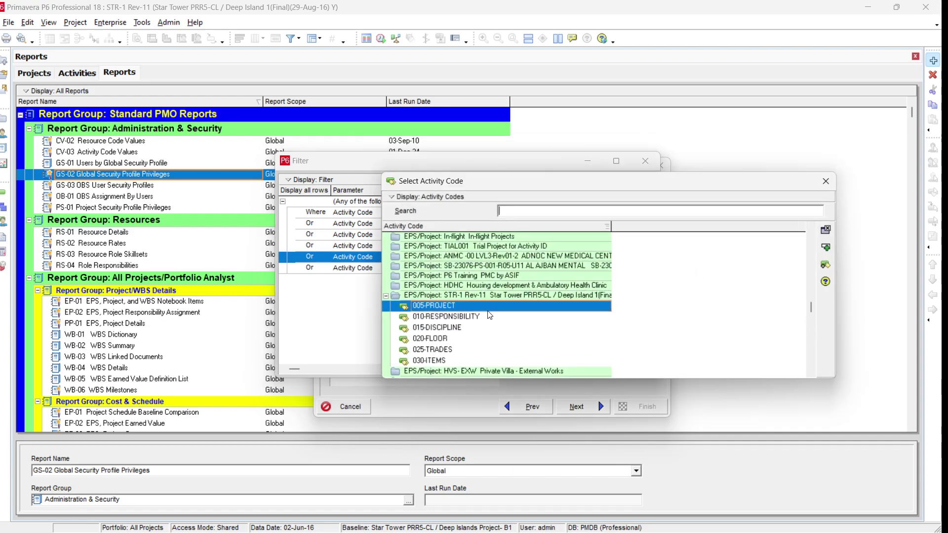
click(424, 351)
double_click(425, 351)
double_click(511, 269)
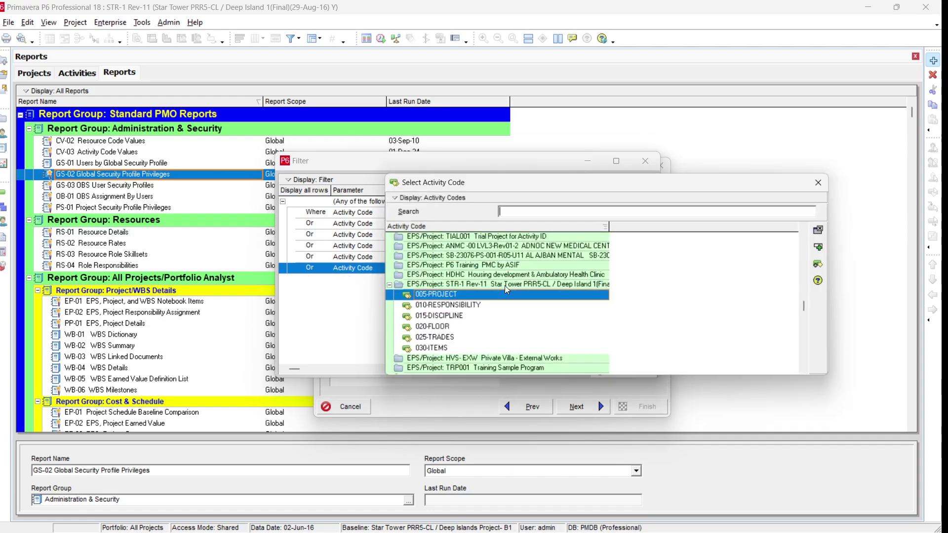
click(432, 353)
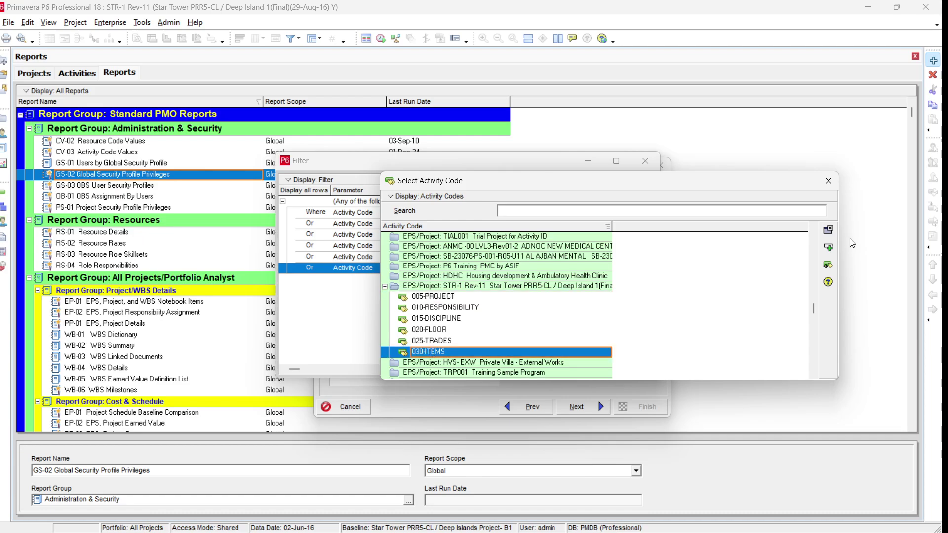
click(829, 246)
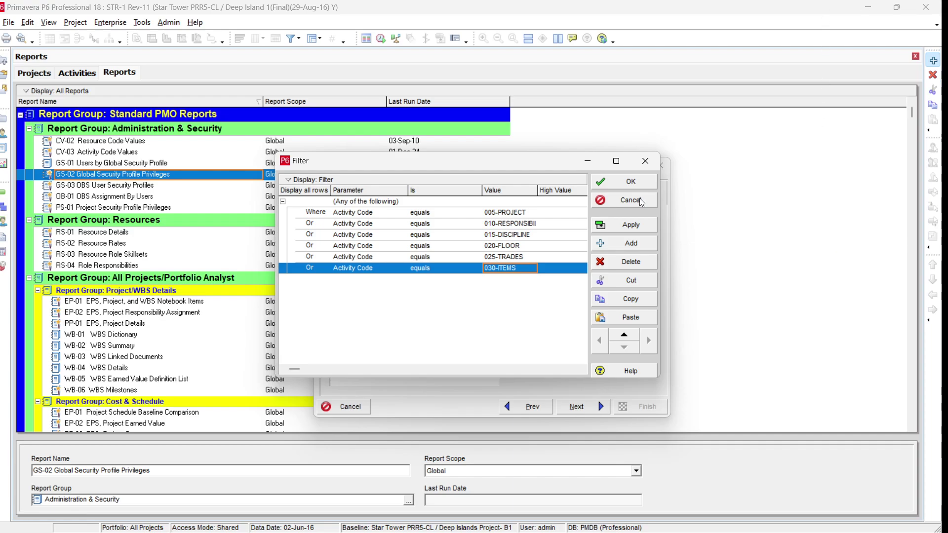
Apply the report filter and title the report Activity Code Values-1234.
click(630, 182)
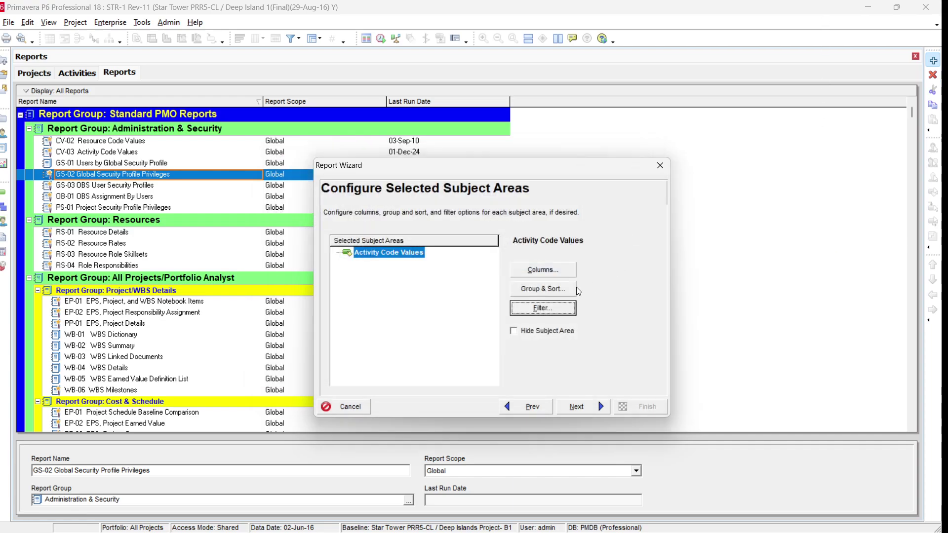
click(577, 406)
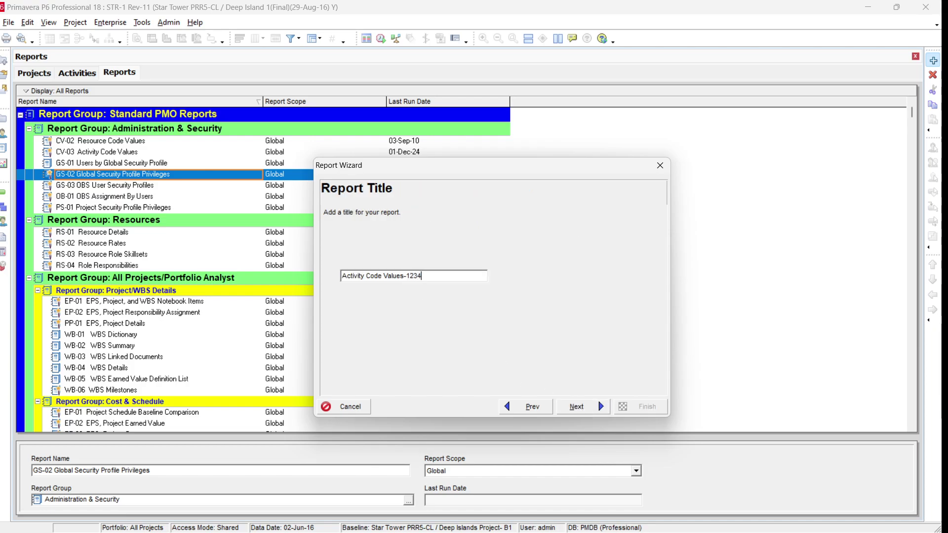
click(585, 406)
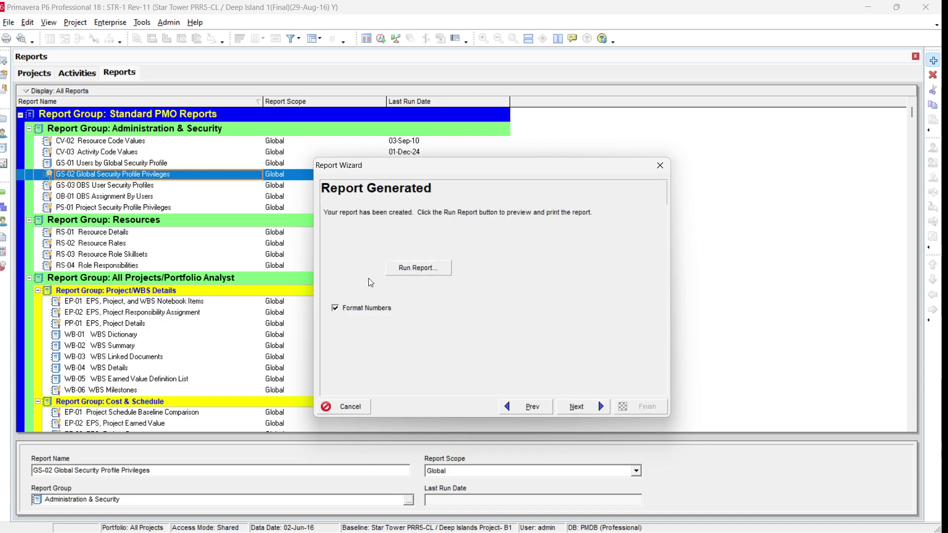
Run the report to a comma-delimited text file with a double-quote text qualifier, opening the file when done.
click(410, 269)
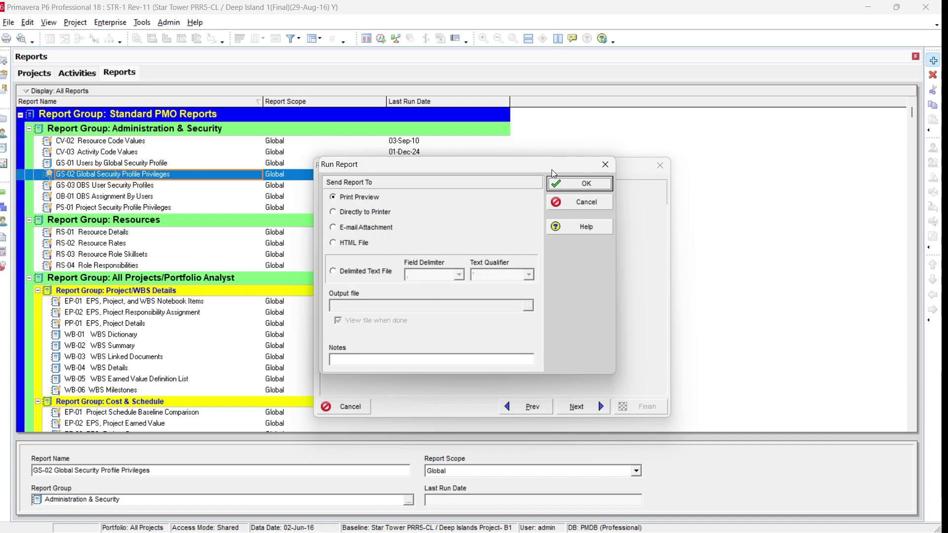
click(343, 274)
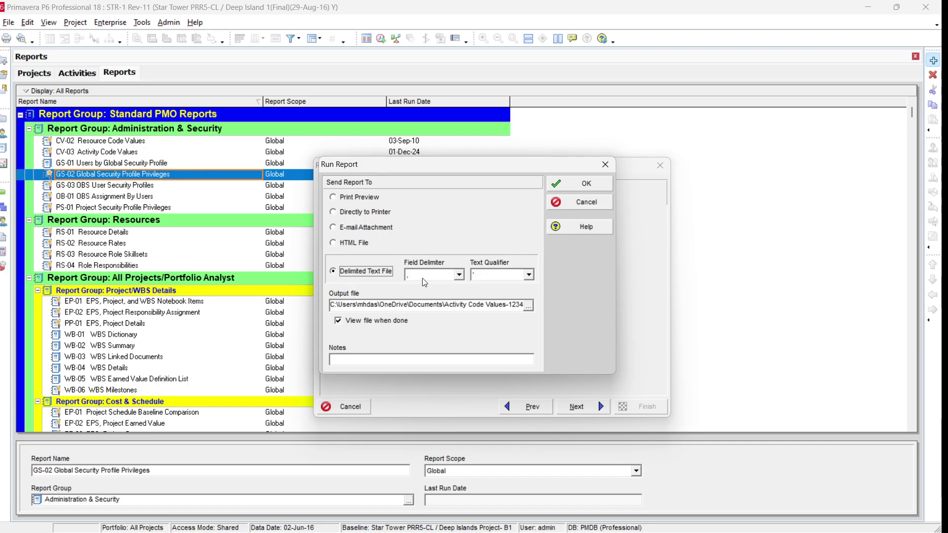
click(528, 275)
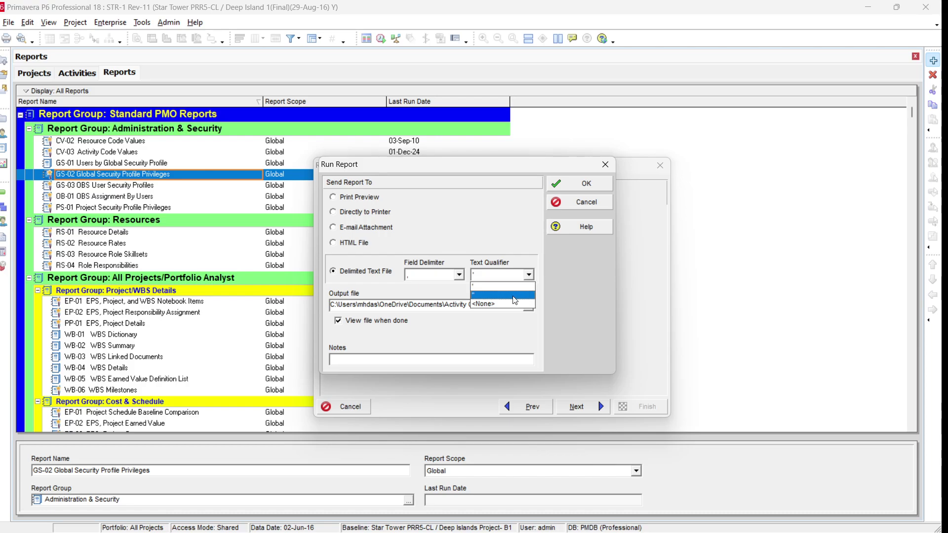
click(513, 295)
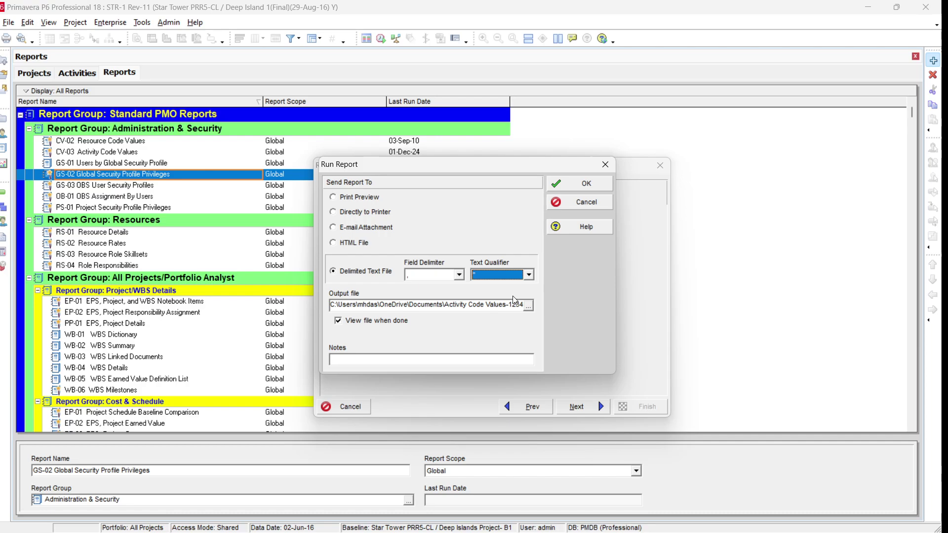
click(590, 187)
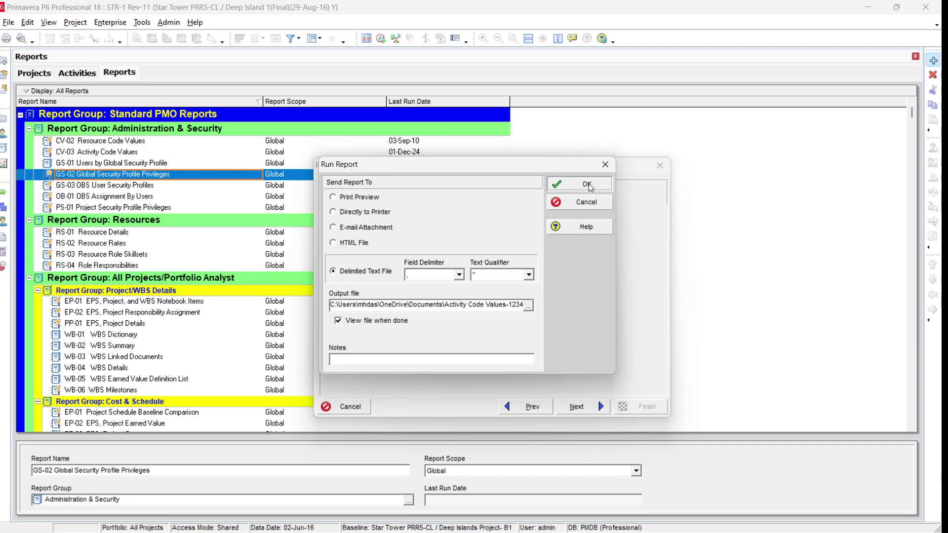
click(438, 298)
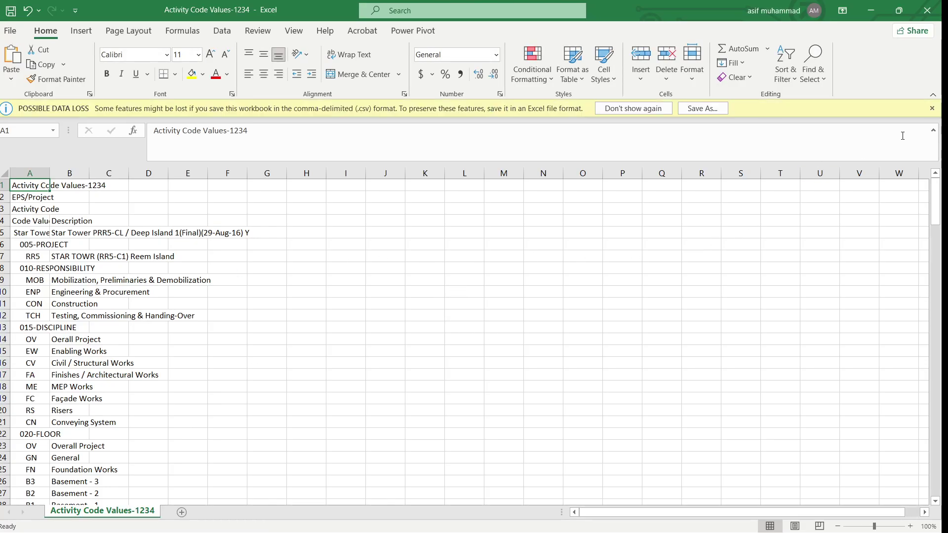
Dismiss the data loss notice and autofit all column widths in the exported sheet.
click(933, 109)
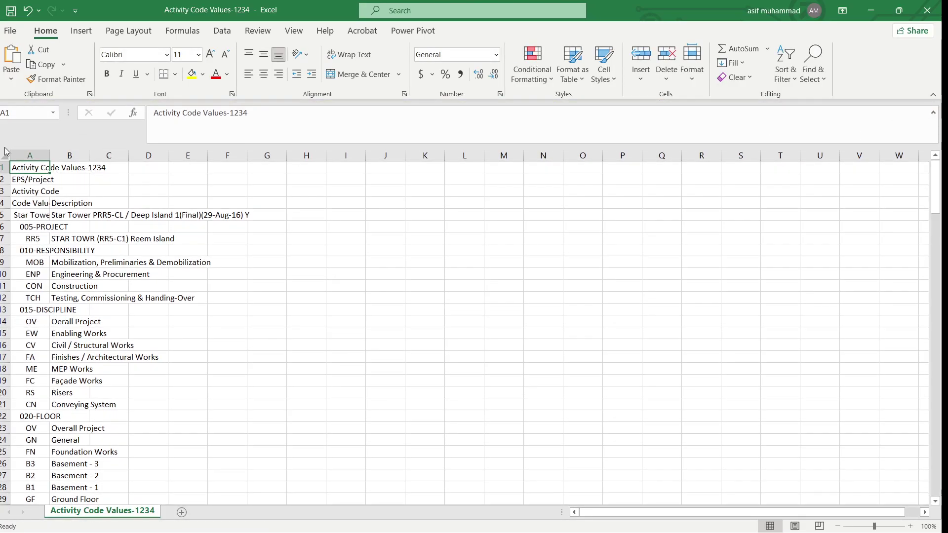
click(5, 155)
double_click(89, 155)
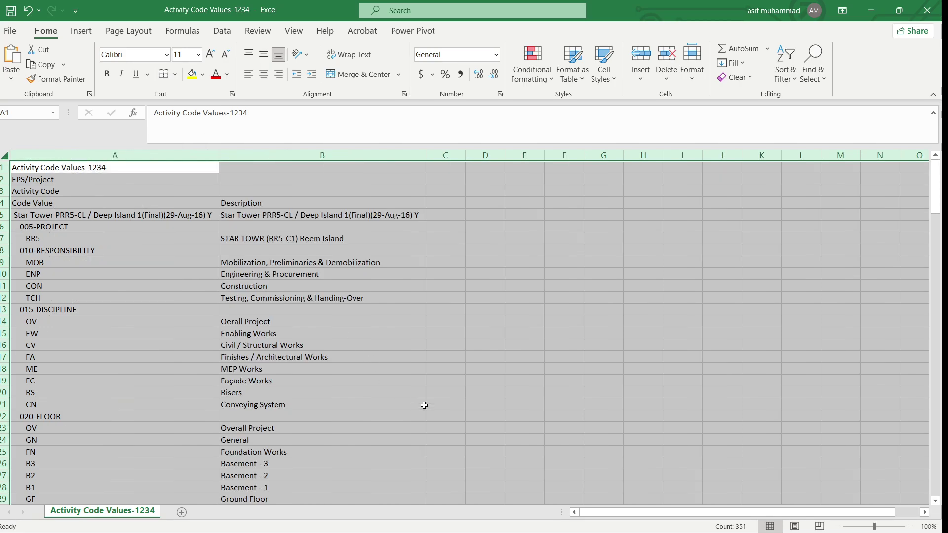
click(430, 404)
Examine the exported activity codes and check that each description, including those containing commas, stays within column B.
click(251, 262)
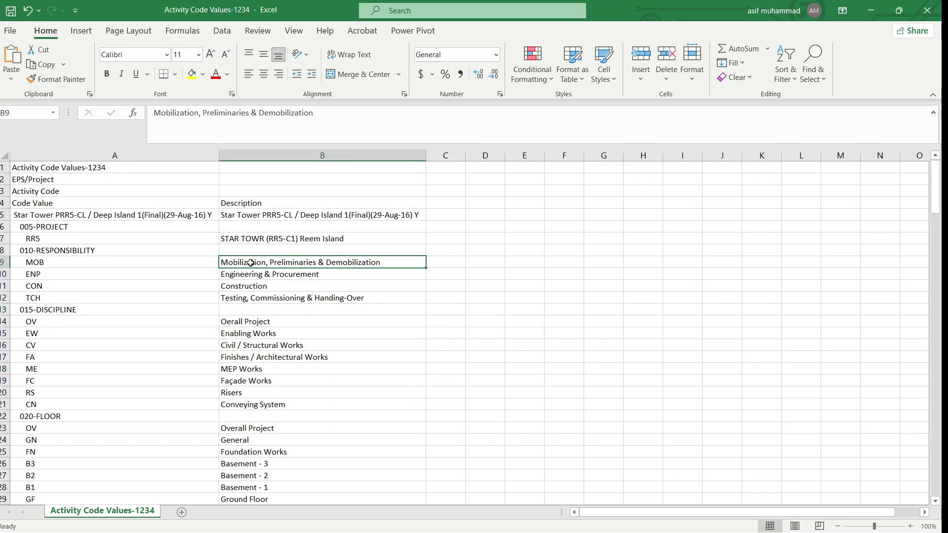
scroll(251, 262, down, 6)
scroll(251, 263, down, 17)
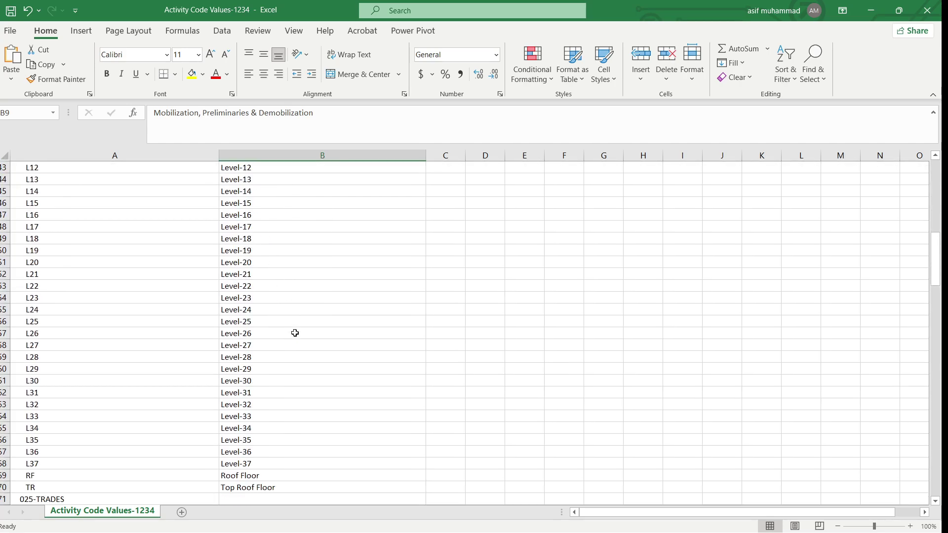
scroll(296, 334, down, 4)
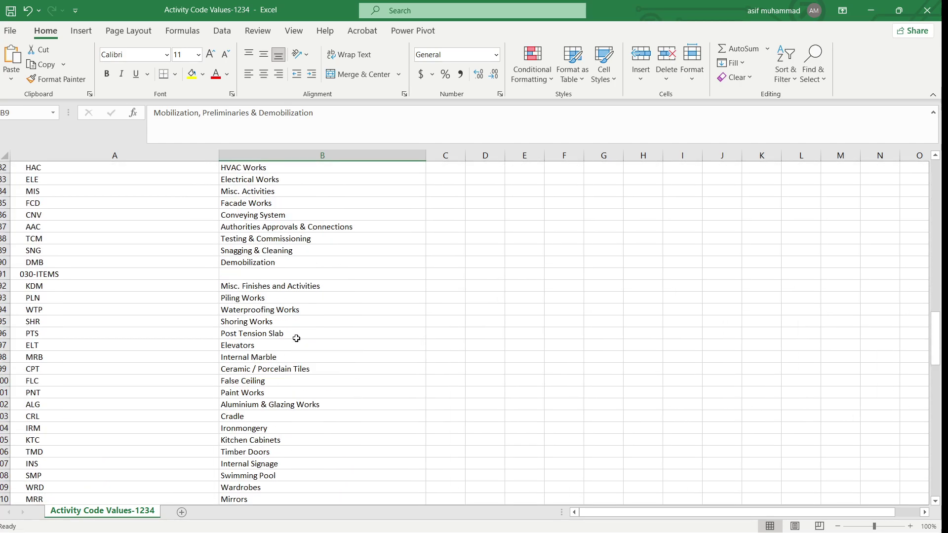
scroll(296, 339, down, 20)
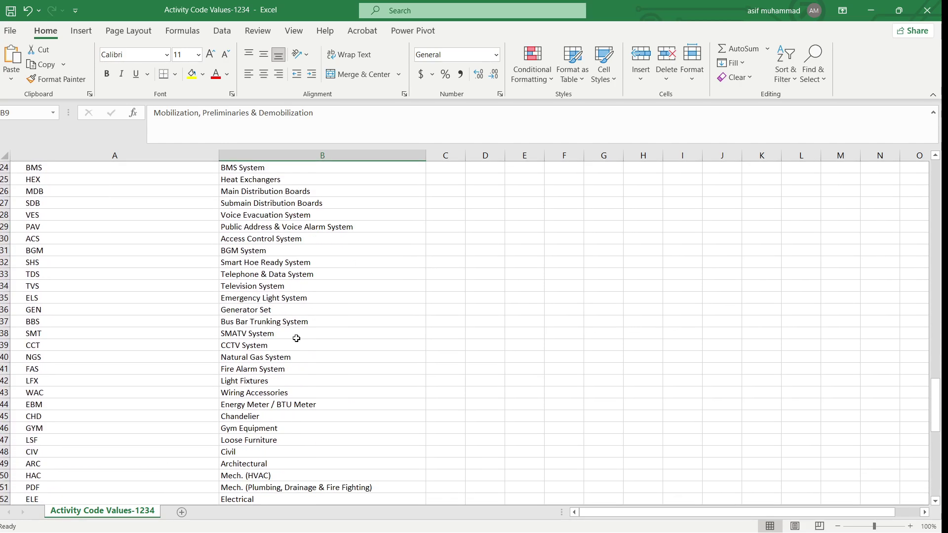
scroll(296, 338, down, 6)
scroll(297, 338, up, 18)
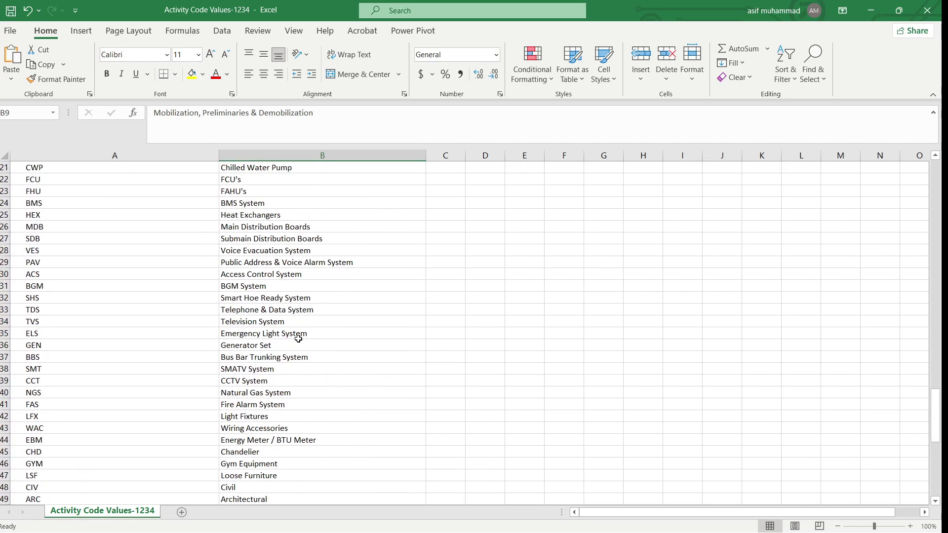
scroll(299, 338, up, 5)
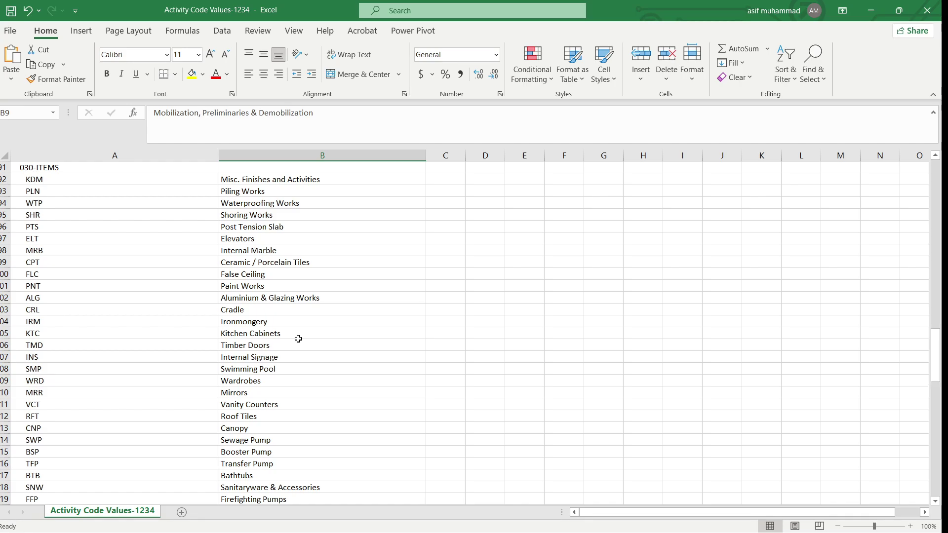
scroll(299, 338, up, 4)
click(267, 192)
ctrl+scroll(302, 258, up, 2)
scroll(321, 266, up, 1)
scroll(368, 271, up, 1)
ctrl+scroll(368, 266, up, 1)
scroll(369, 271, up, 1)
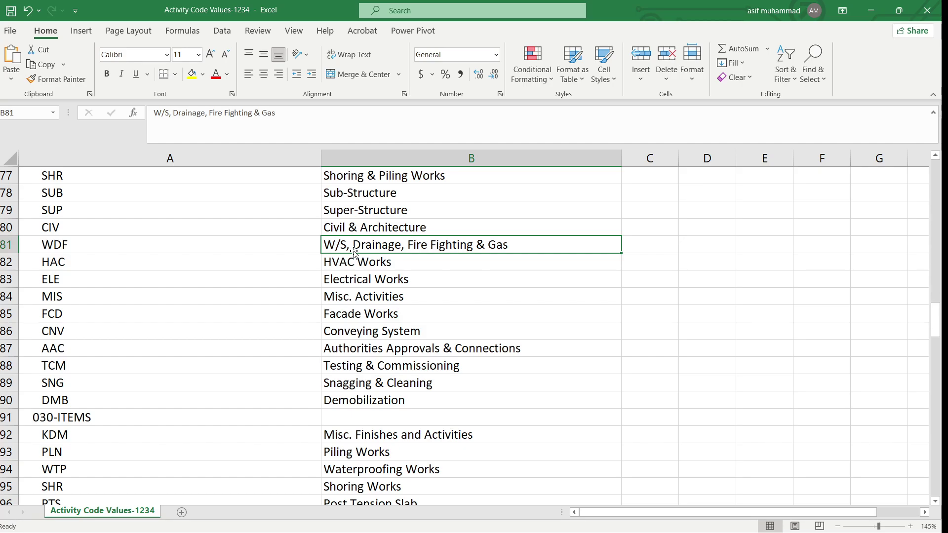
ctrl+scroll(397, 336, down, 4)
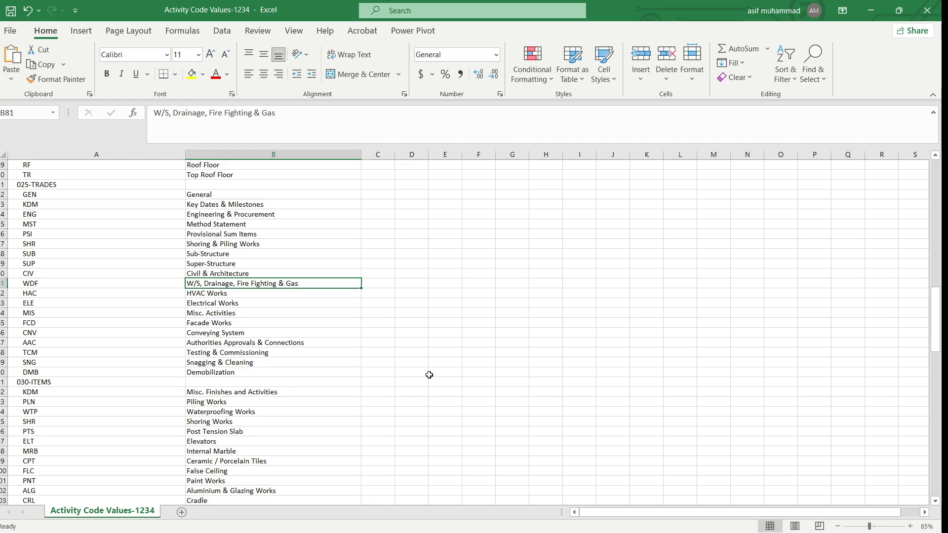
scroll(402, 345, up, 20)
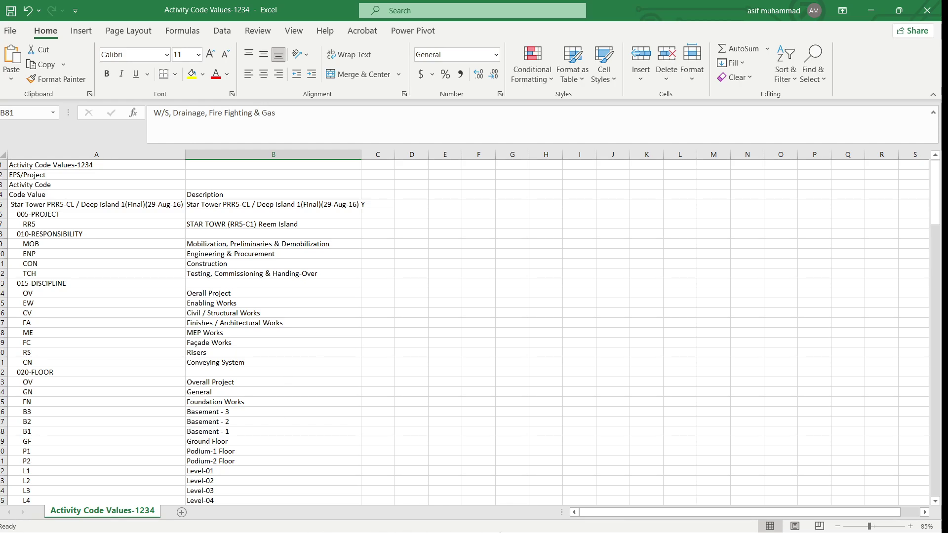
Switch to Primavera P6 and review the text qualifier choice in the run report settings.
mouse_move(566, 531)
click(651, 522)
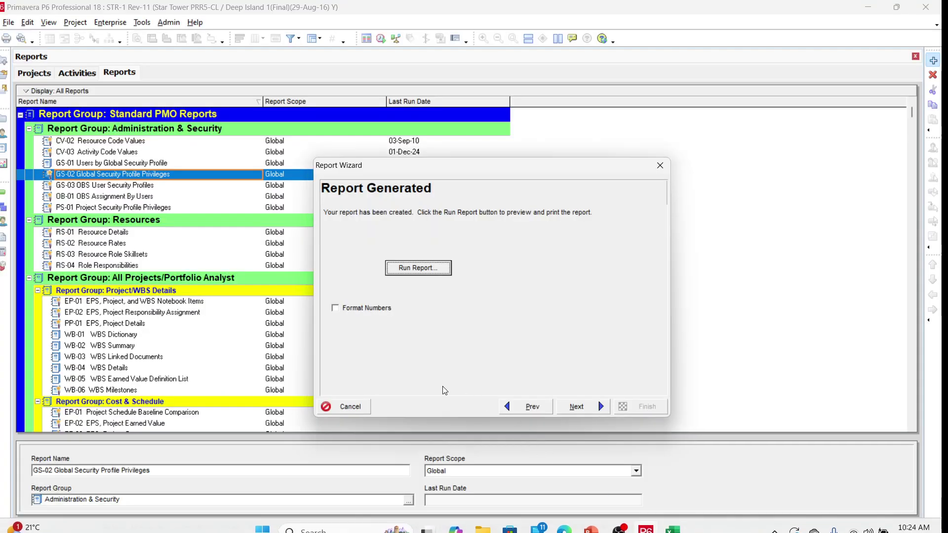
click(397, 272)
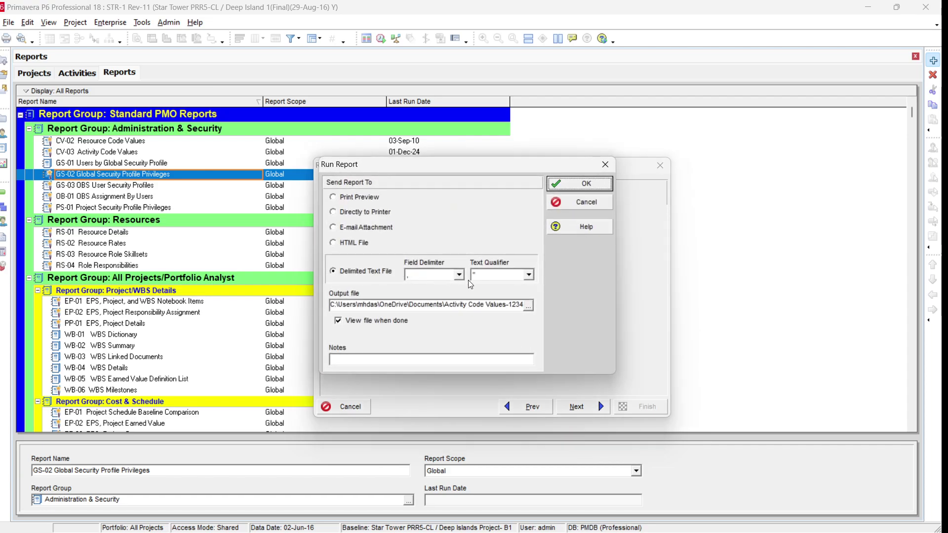
click(478, 277)
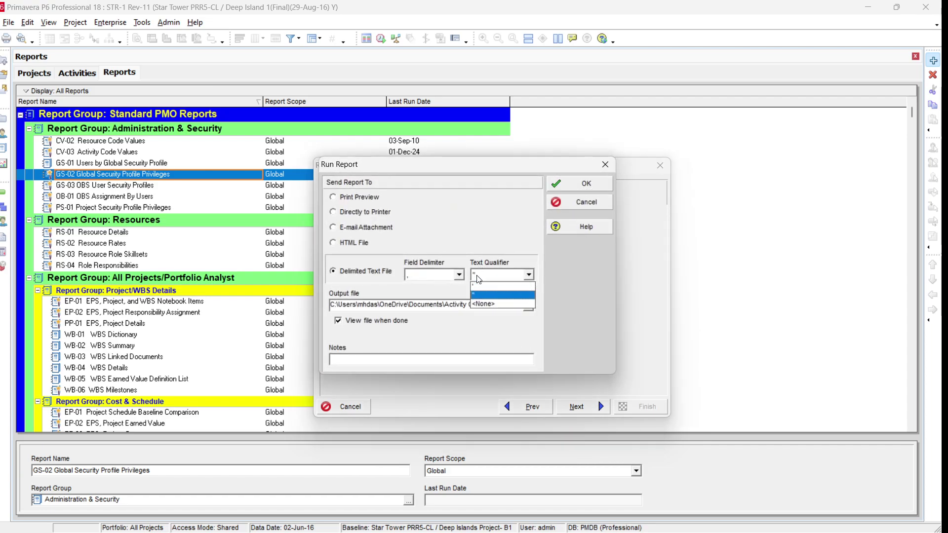
click(533, 315)
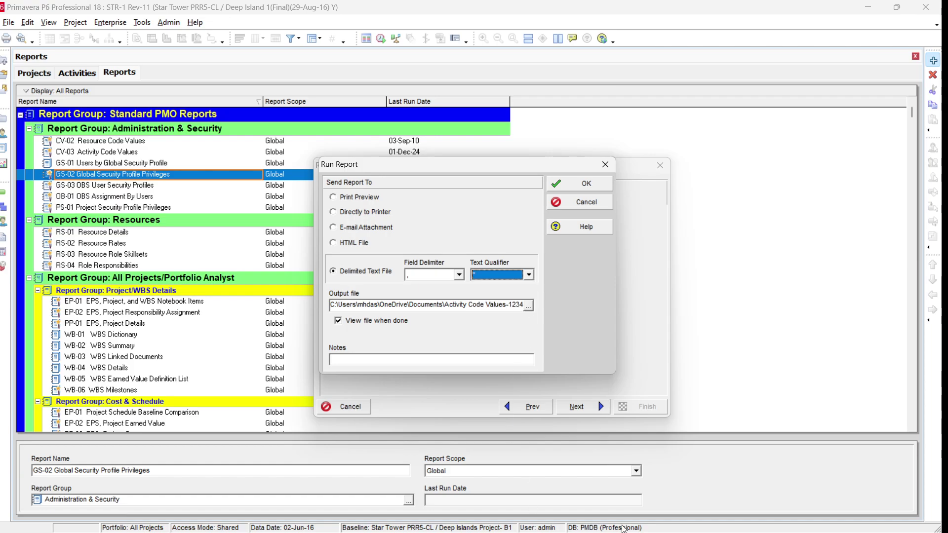
Switch back to the Activity Code Values-1234 workbook in Excel and autofit all its columns again.
click(684, 515)
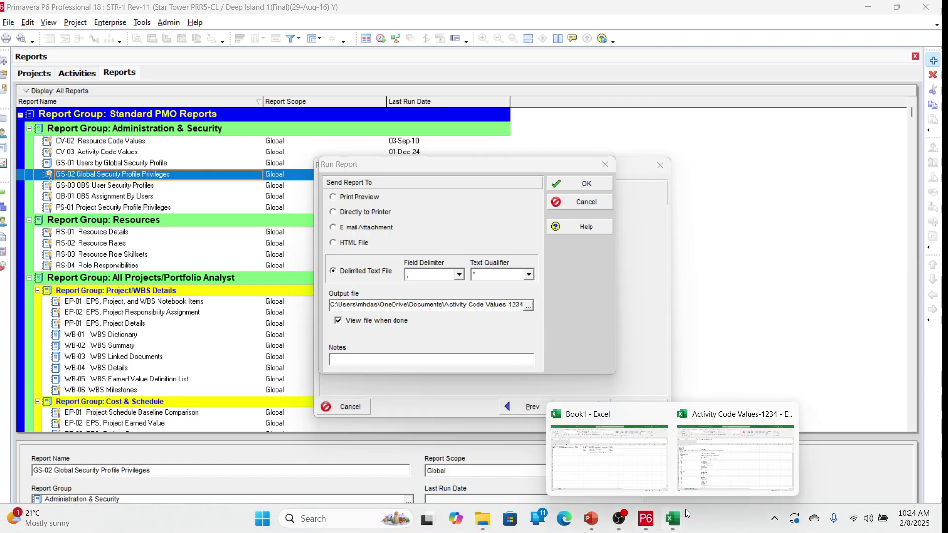
click(736, 454)
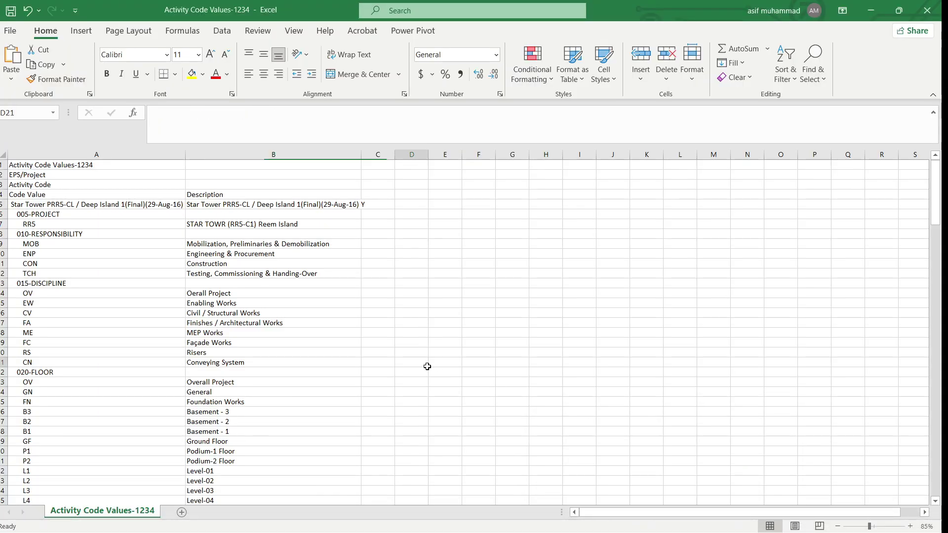
click(16, 196)
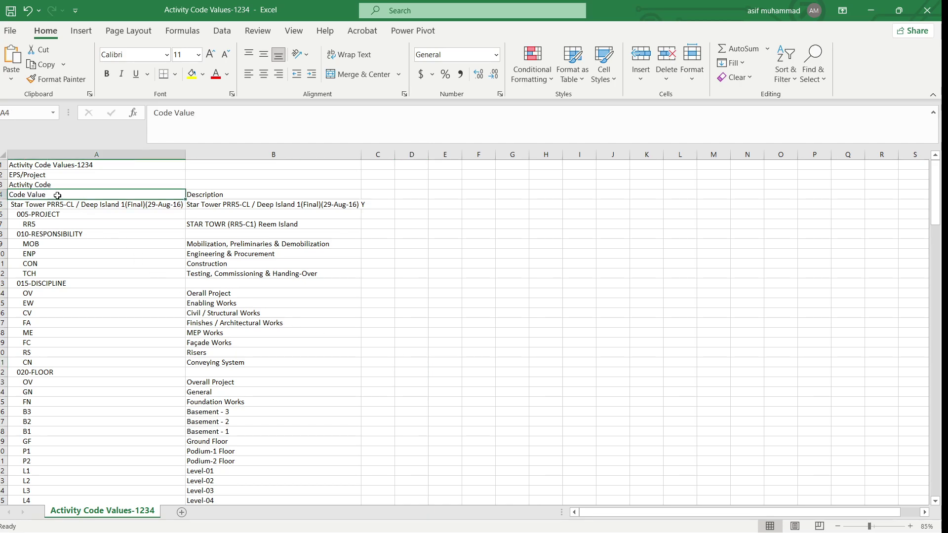
click(3, 155)
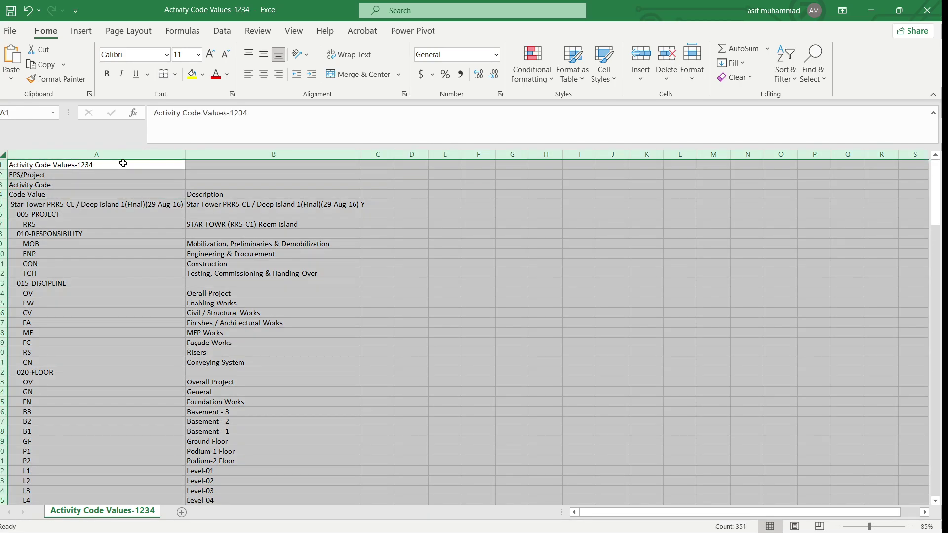
double_click(186, 154)
click(395, 332)
Apply outline and inside borders to columns A and B from the 005-PROJECT row to the end of the list.
drag(35, 215, 296, 217)
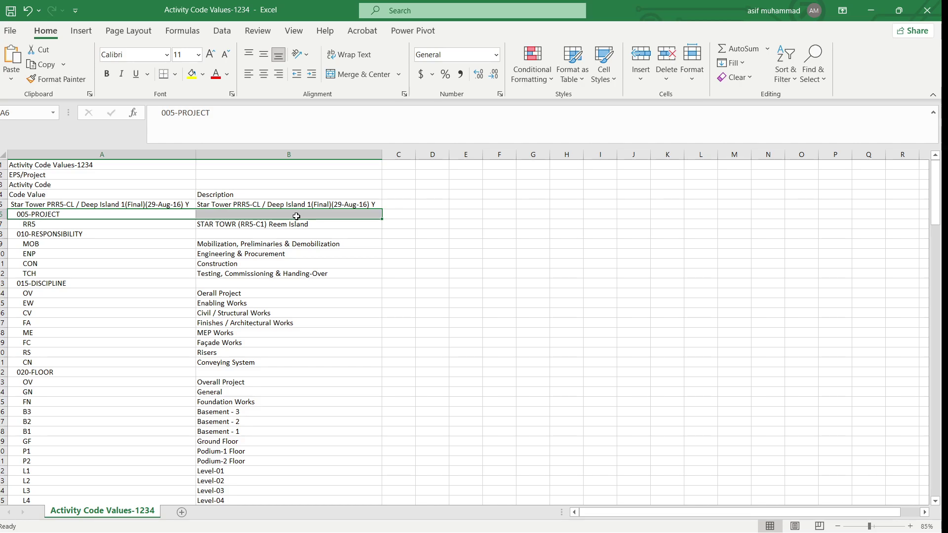
key(ctrl+shift+Down)
scroll(297, 216, down, 2)
key(shift+Down)
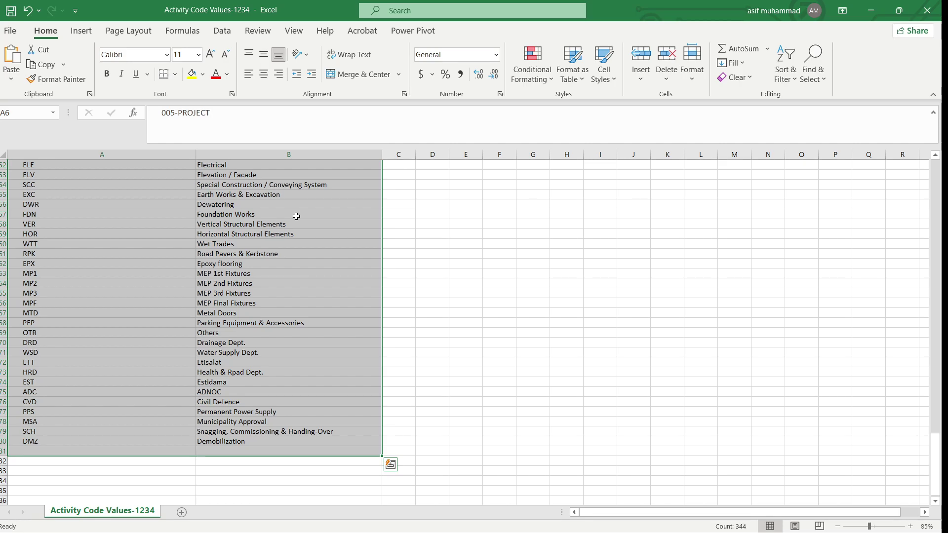
scroll(296, 216, up, 15)
key(ctrl+1)
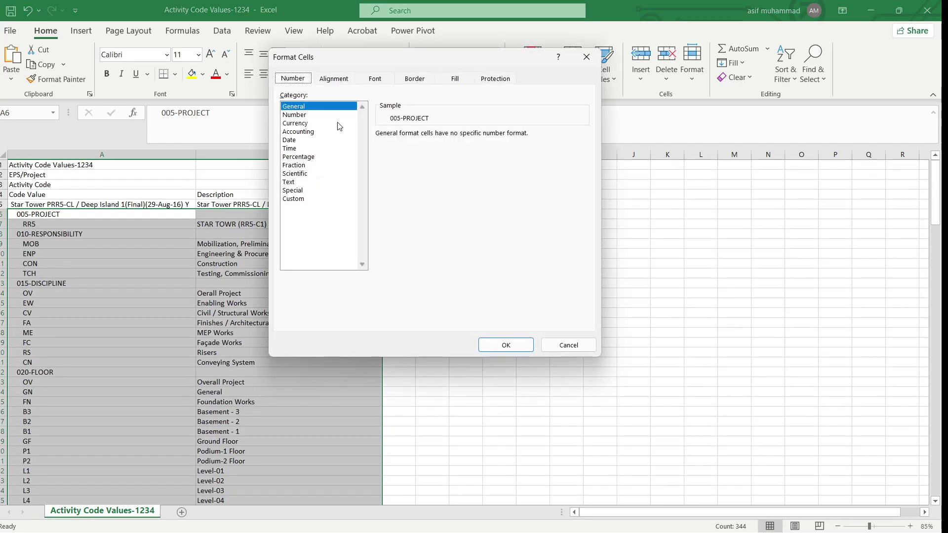
click(414, 78)
click(459, 118)
click(496, 118)
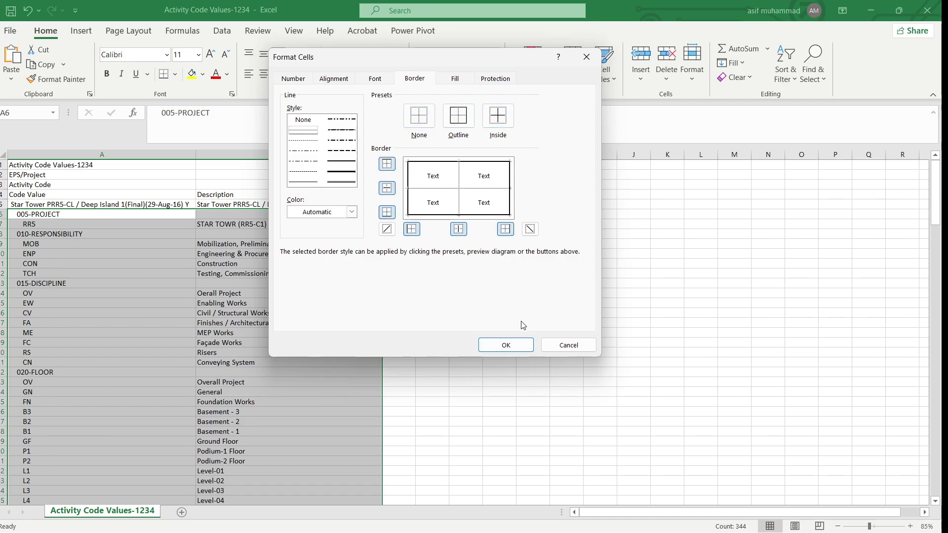
click(505, 345)
click(490, 395)
Add a heavy bottom border to the 005-PROJECT row across columns A and B.
click(47, 294)
click(181, 215)
drag(181, 216, 291, 220)
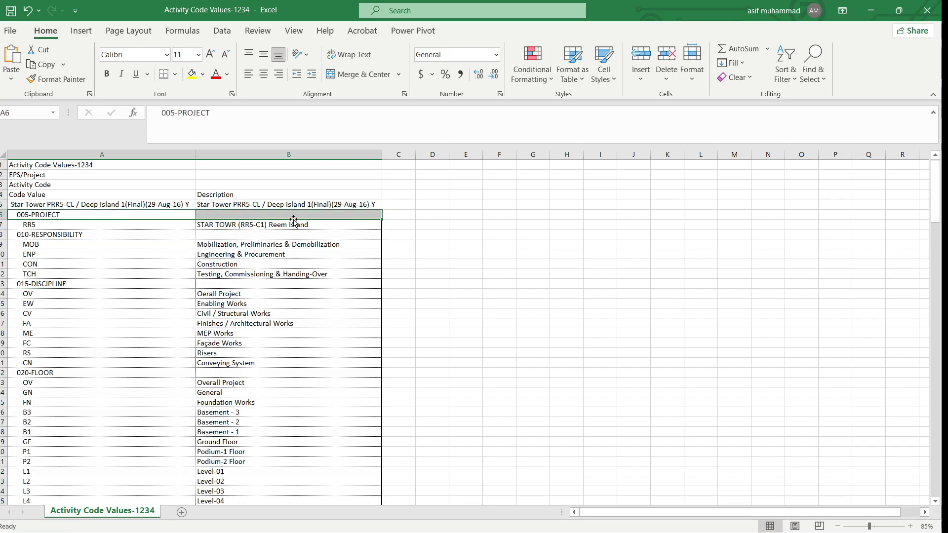
key(ctrl+1)
click(351, 183)
click(428, 216)
click(506, 345)
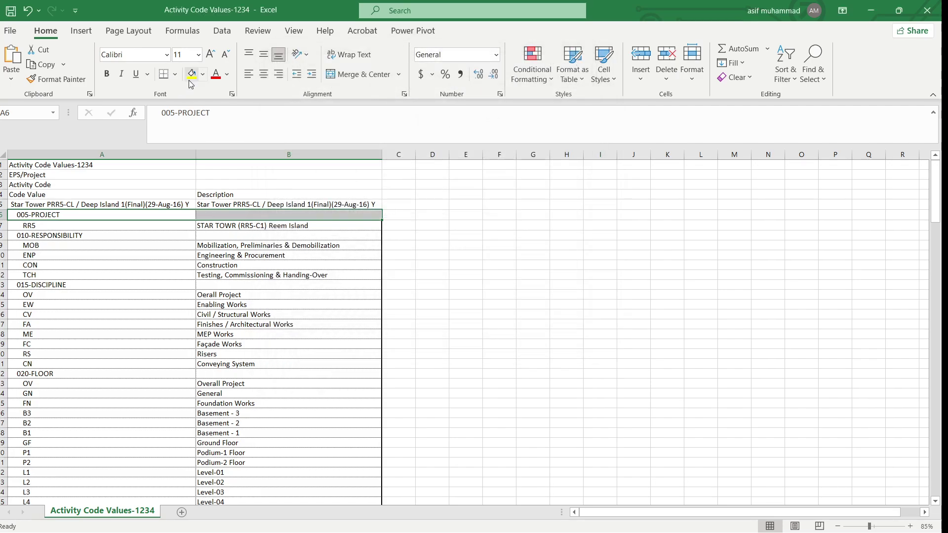
Fill the 005-PROJECT row across columns A and B with light green and colour its text green.
click(203, 74)
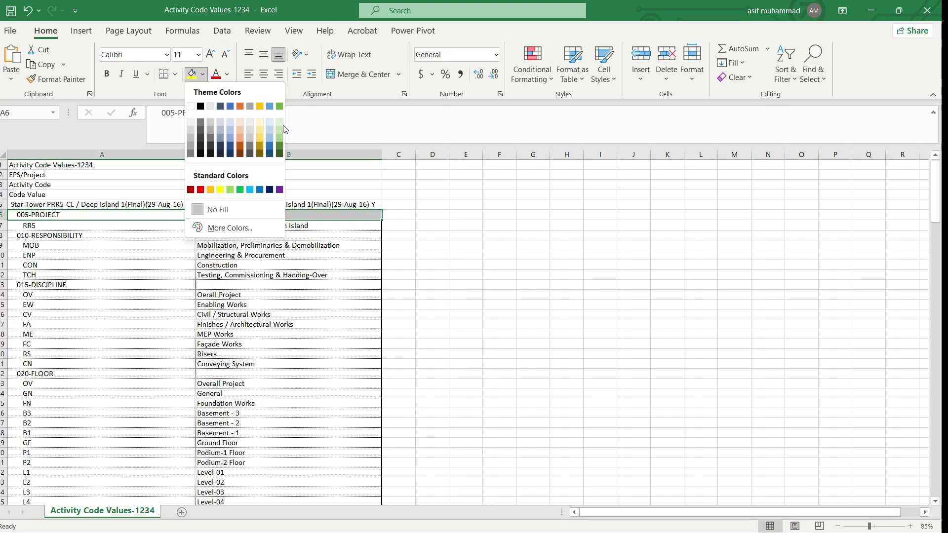
click(281, 131)
click(227, 74)
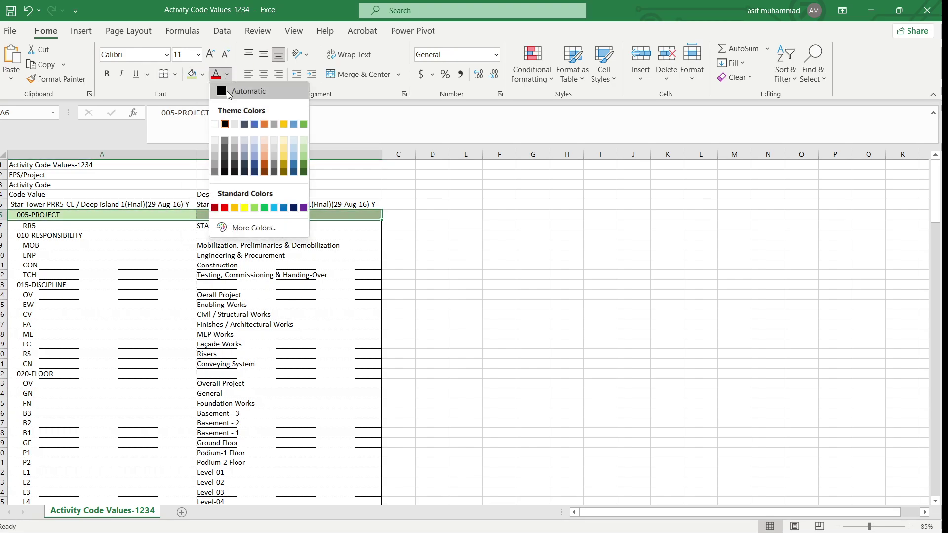
click(304, 166)
click(424, 284)
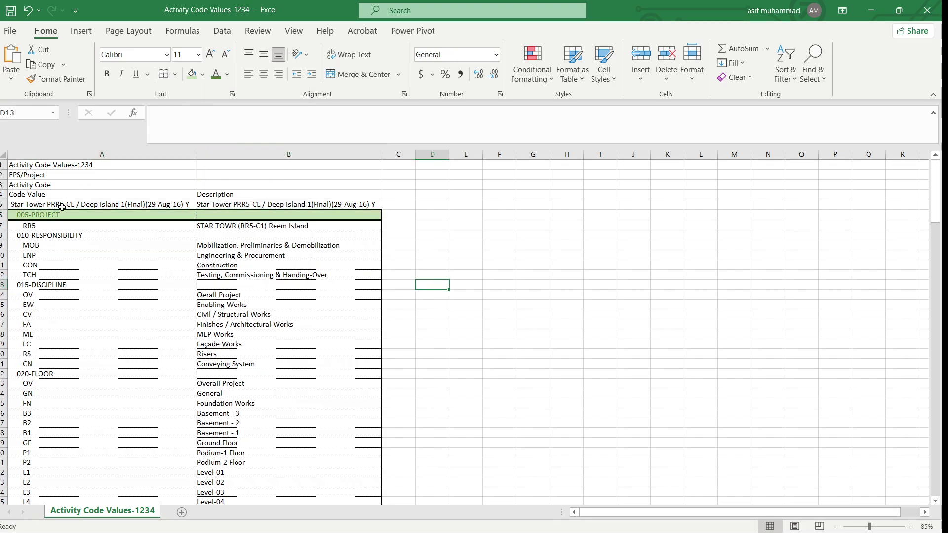
Format the 005-PROJECT row's text in columns A and B as dark blue, centred and size 16.
drag(45, 216, 207, 215)
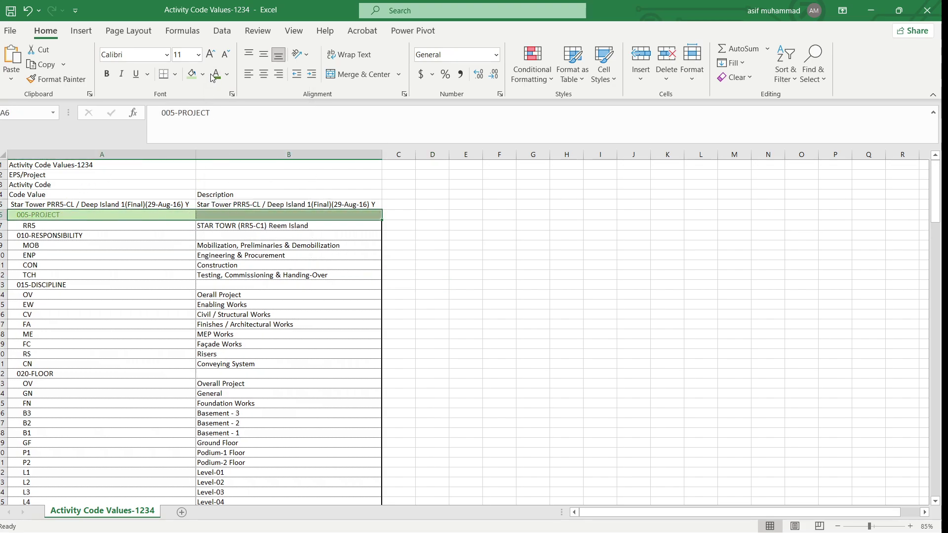
click(227, 74)
click(234, 90)
click(266, 74)
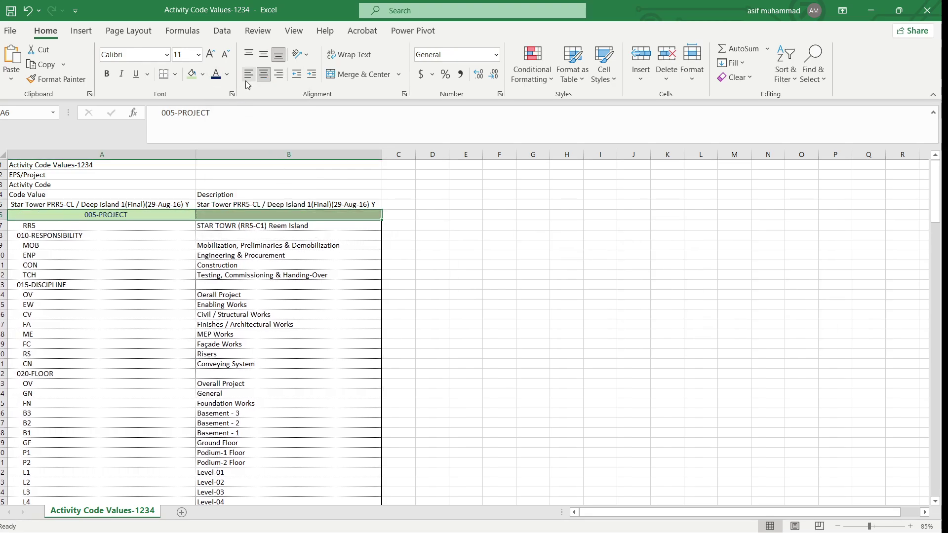
click(210, 54)
click(209, 54)
click(210, 55)
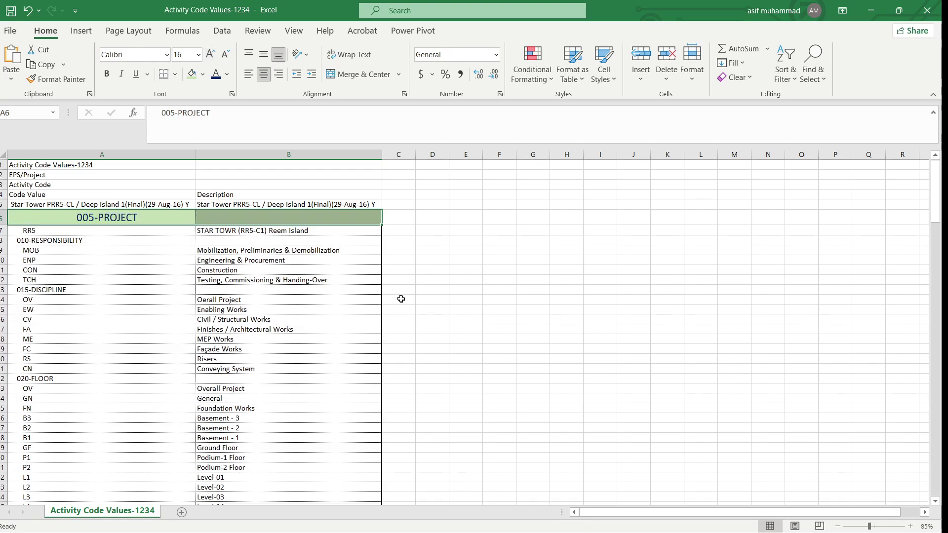
Apply heavy borders across columns A and B to the 010-RESPONSIBILITY, 015-DISCIPLINE, 020-FLOOR, 025-TRADES and 030-ITEMS heading rows together.
drag(61, 291, 261, 291)
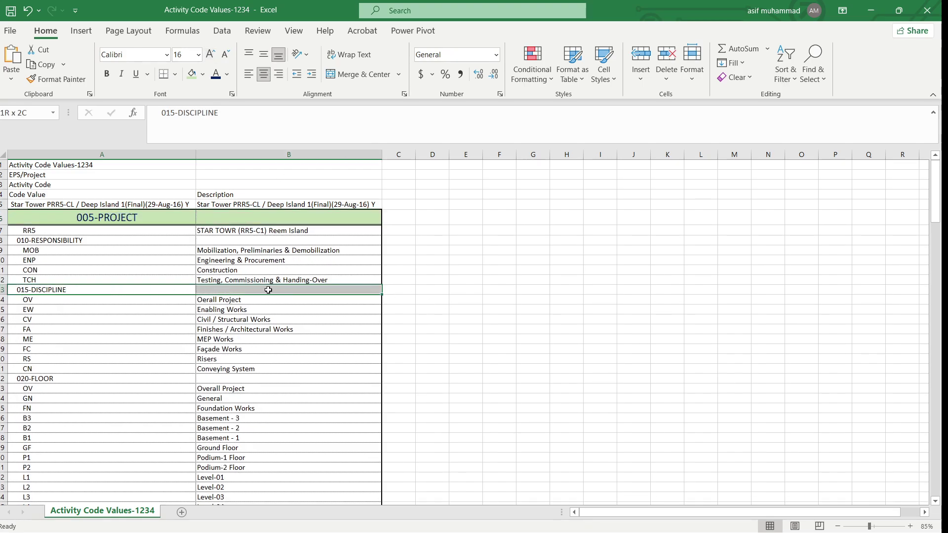
scroll(253, 310, down, 2)
drag(65, 316, 228, 319)
scroll(229, 324, down, 8)
scroll(185, 345, up, 9)
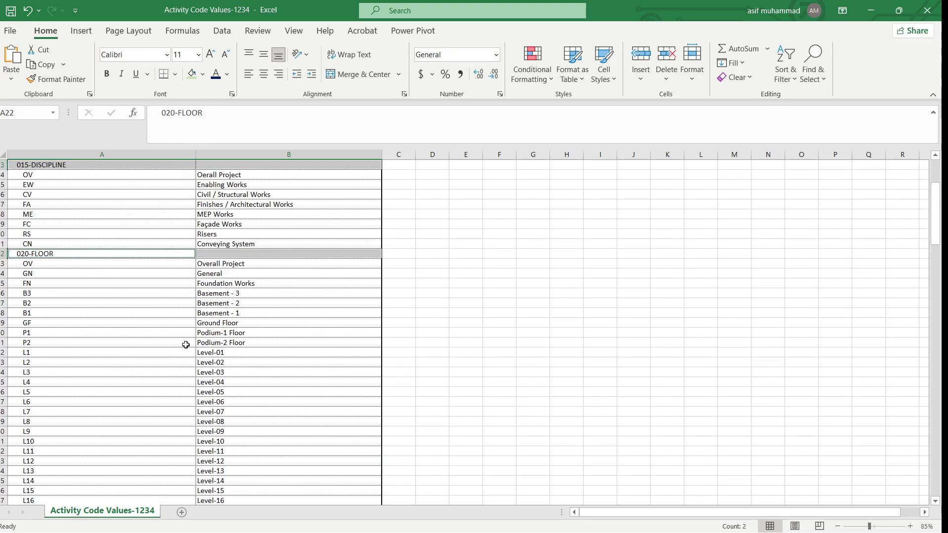
scroll(185, 344, up, 1)
drag(52, 241, 272, 242)
scroll(245, 274, down, 14)
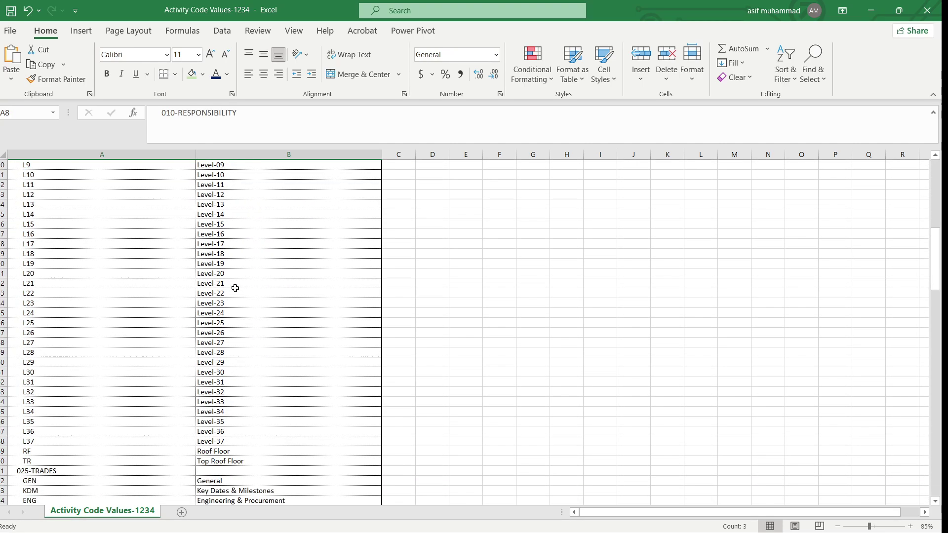
drag(46, 440, 205, 437)
scroll(184, 434, down, 5)
scroll(183, 434, down, 4)
ctrl+click(126, 371)
drag(125, 371, 207, 371)
scroll(186, 368, up, 20)
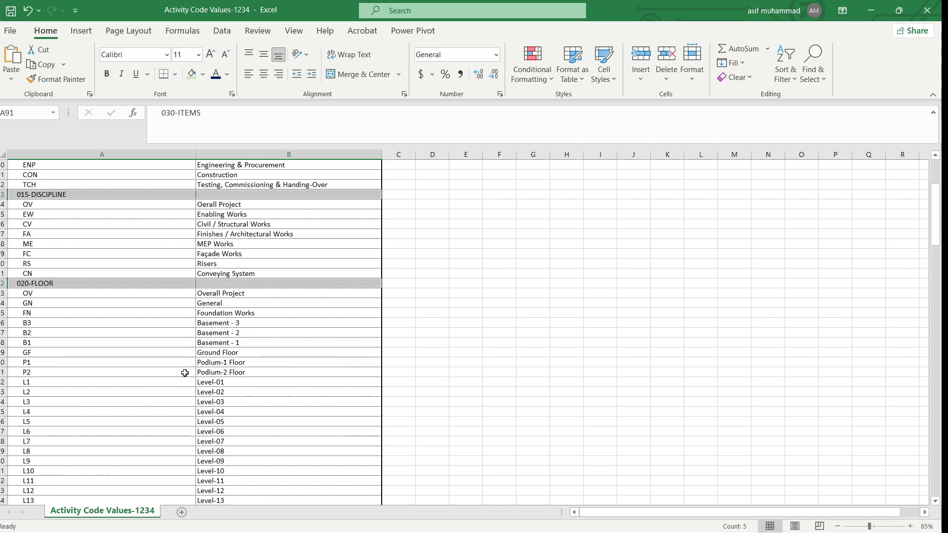
right_click(170, 289)
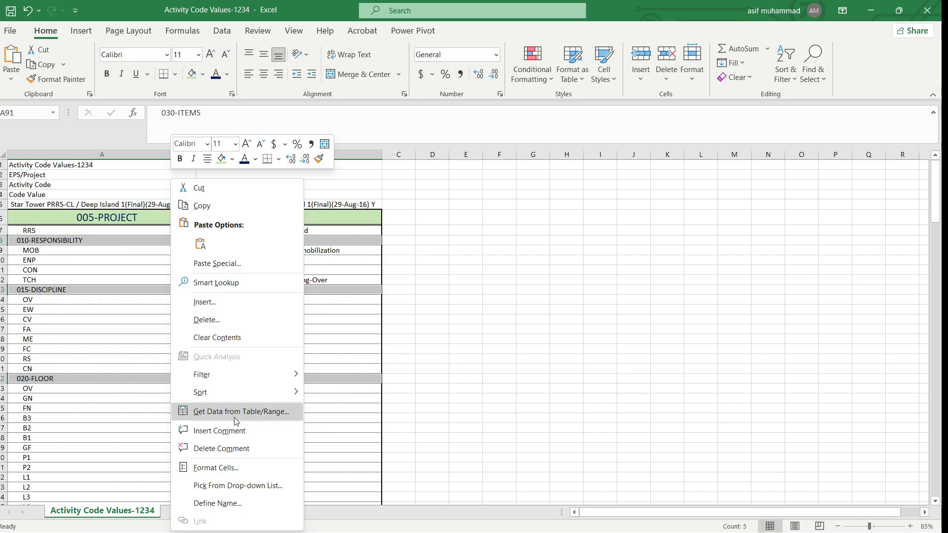
click(216, 467)
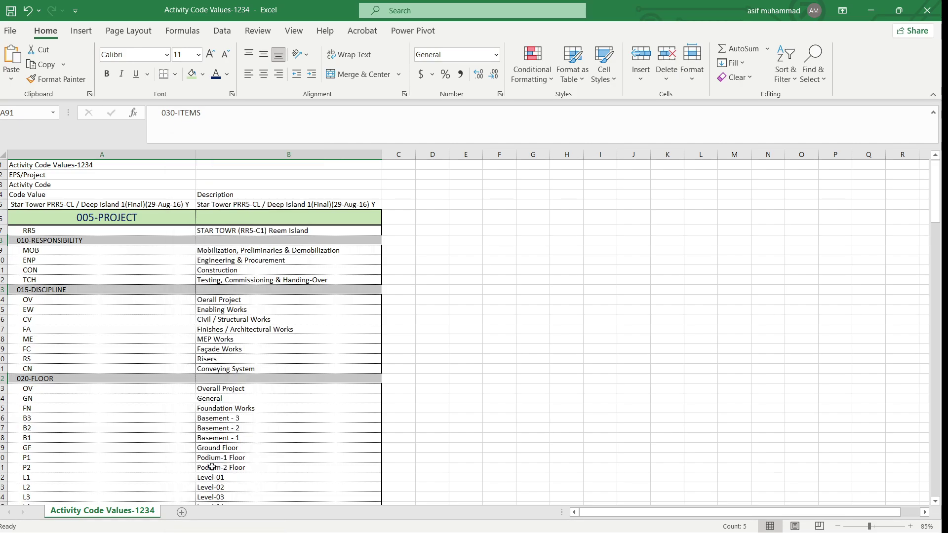
click(96, 354)
click(118, 353)
click(197, 386)
click(287, 519)
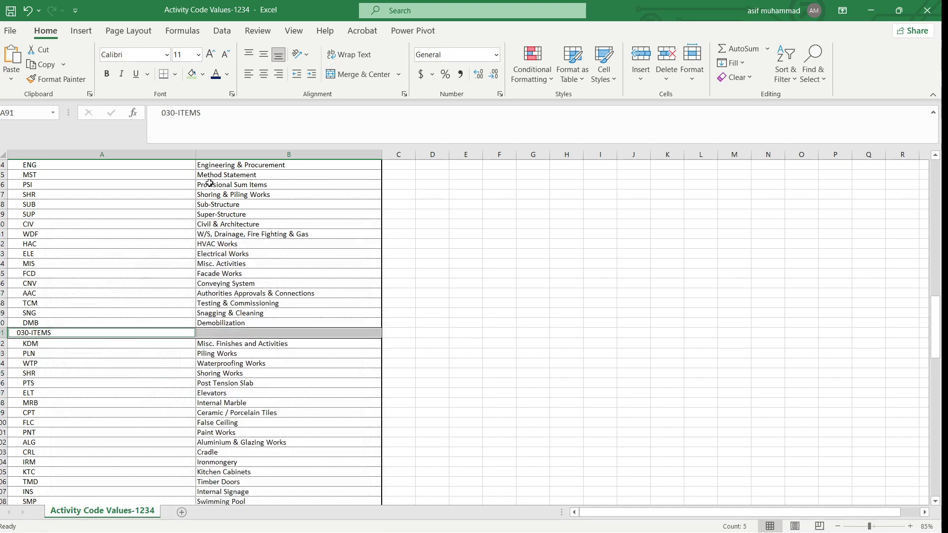
Fill the five selected heading rows with light green and set their text to size 14, centred.
click(192, 74)
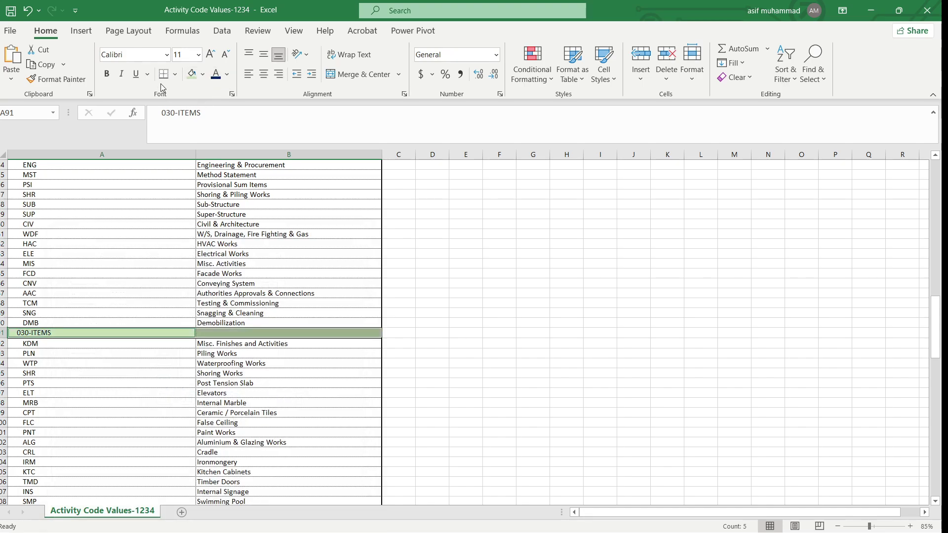
click(210, 54)
click(211, 53)
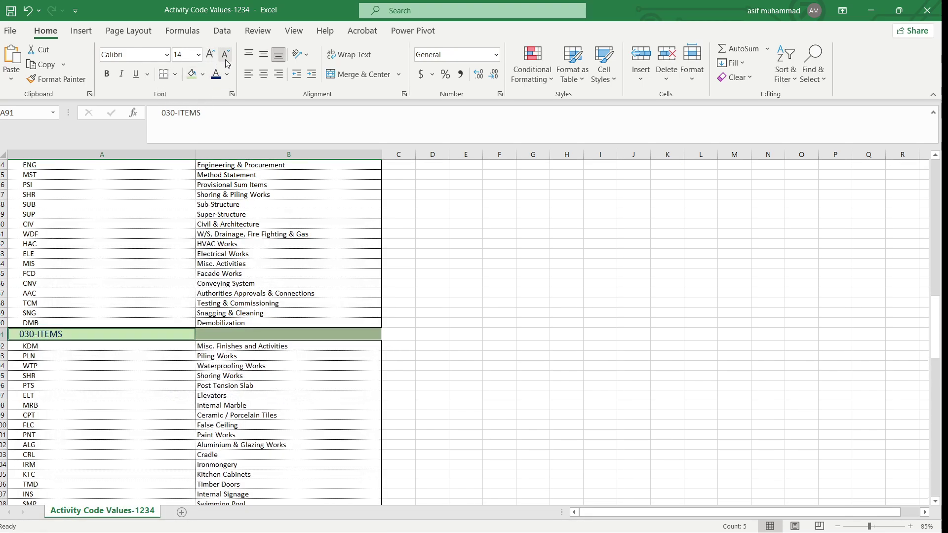
click(258, 75)
click(464, 334)
scroll(434, 350, up, 20)
scroll(434, 351, up, 2)
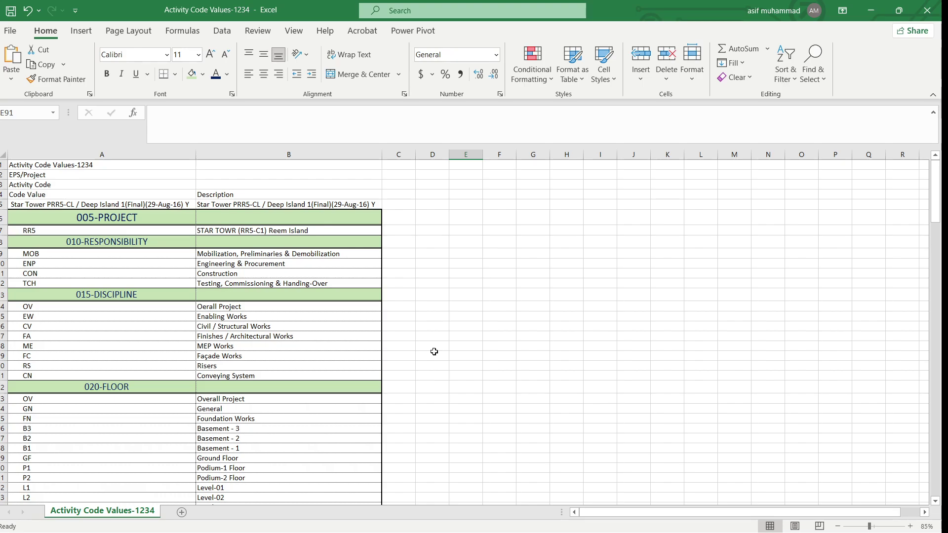
Clear the repeated project title in cell B5 and the Description label in cell B4.
click(218, 203)
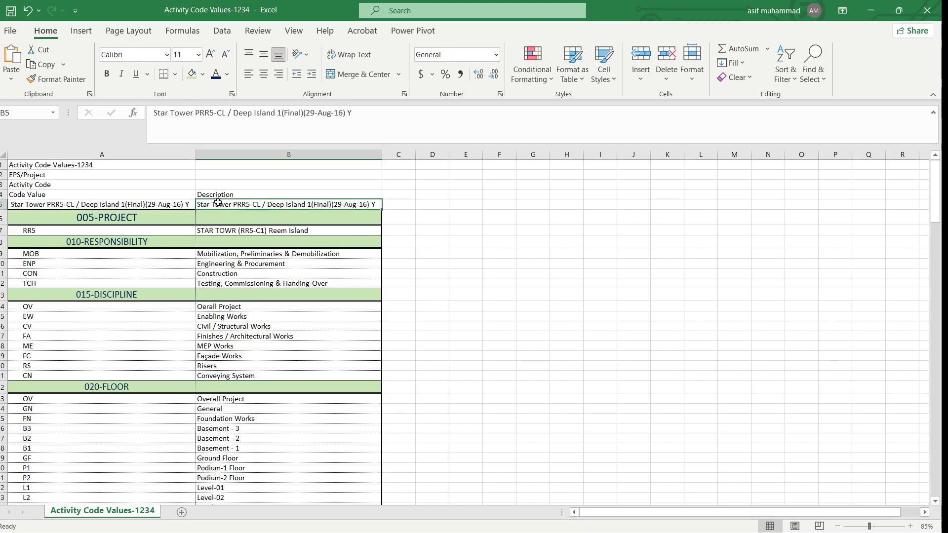
key(Delete)
click(221, 194)
key(Delete)
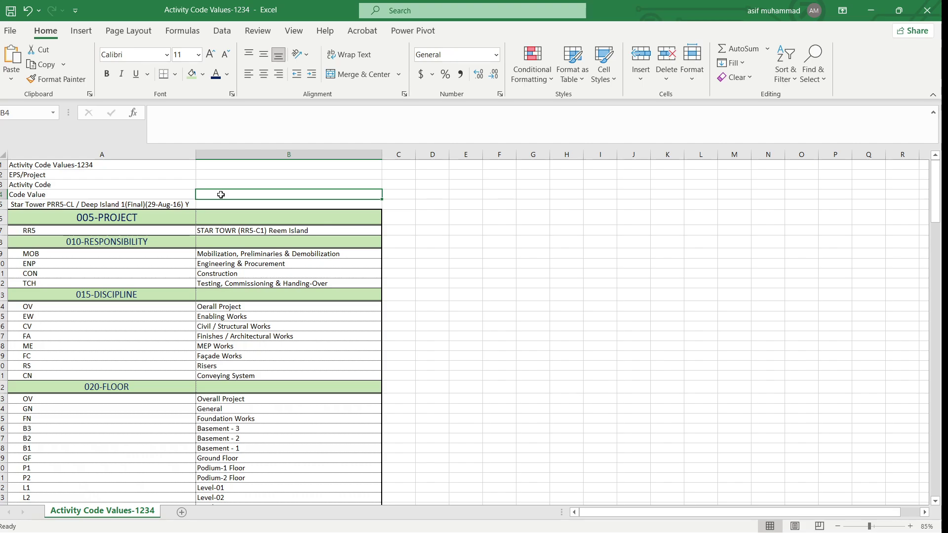
click(311, 305)
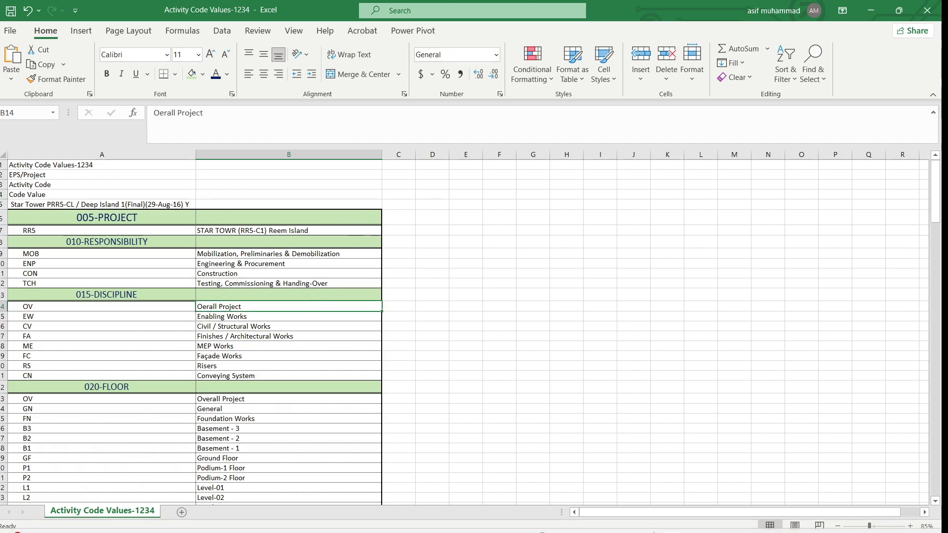
Switch to Primavera P6, close the run report settings and cancel the Report Wizard.
click(647, 519)
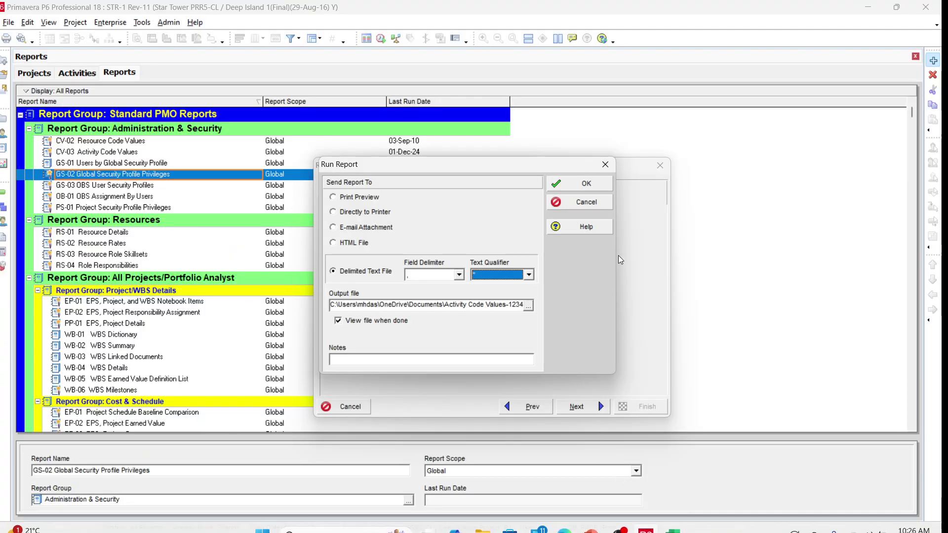
click(572, 184)
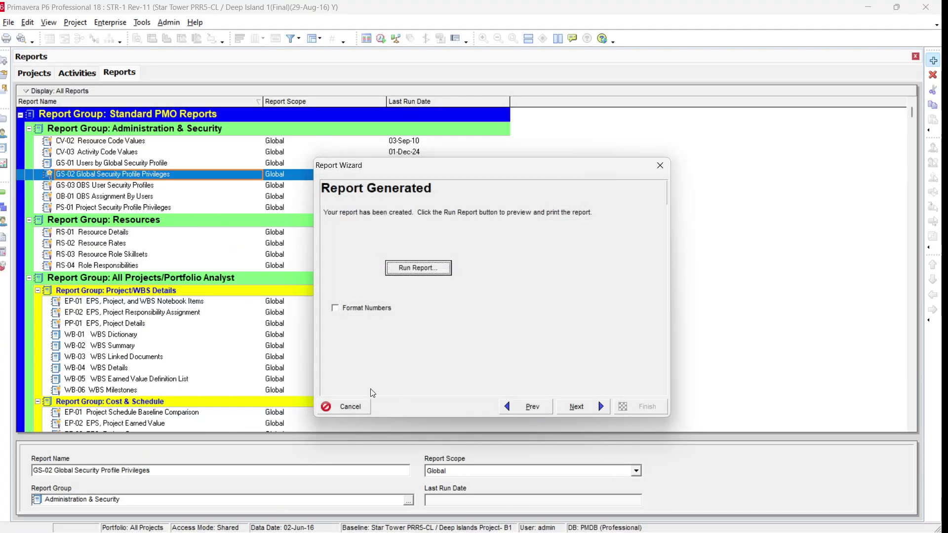
click(367, 406)
click(437, 298)
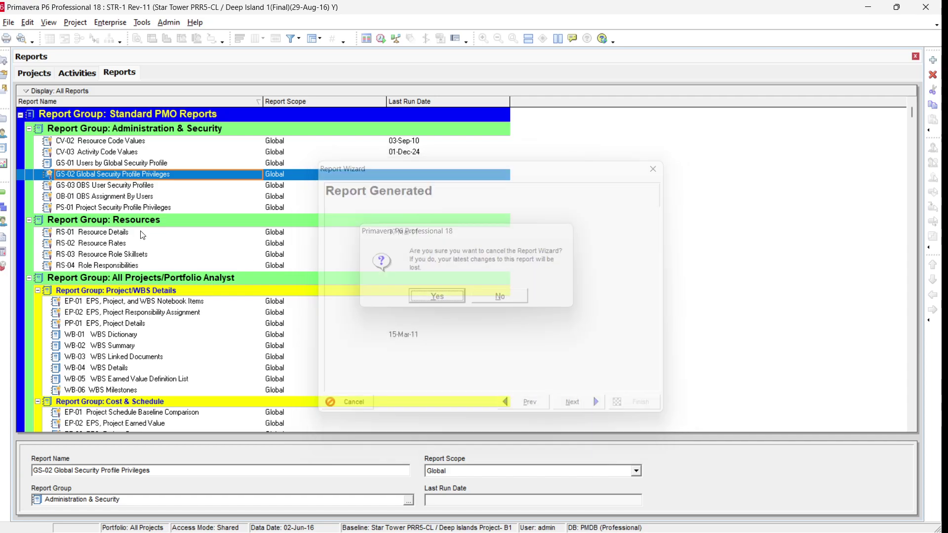
Show the Activities view and widen the activity table over the Gantt chart.
click(3, 192)
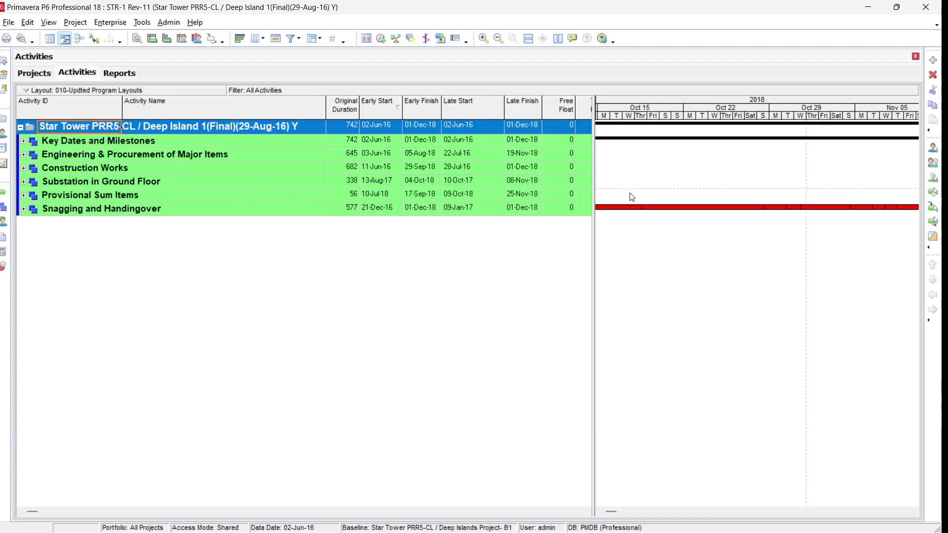
drag(834, 204, 909, 207)
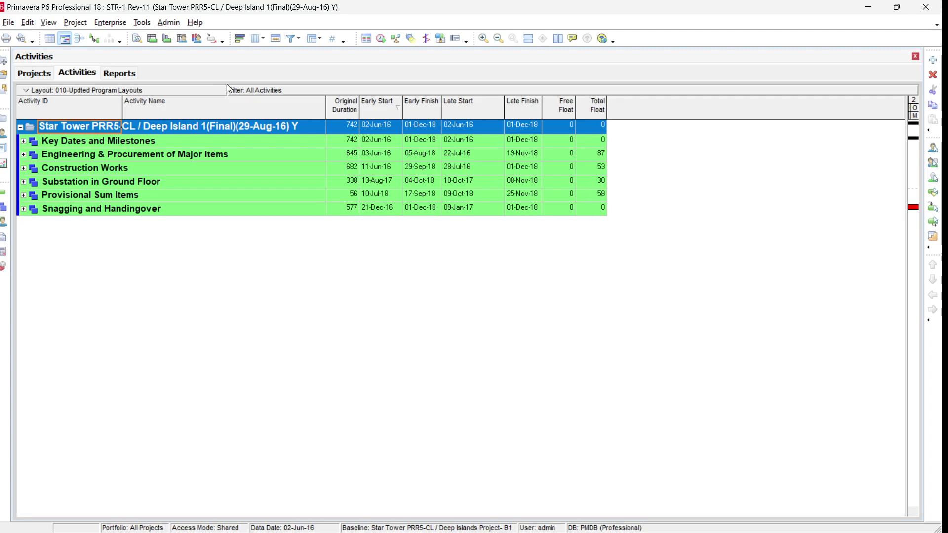
Add the project activity codes 005-PROJECT, 010-RESPONSIBILITY, 015-DISCIPLINE, 020-FLOOR, 025-TRADES and 030-ITEMS as columns after Total Float.
click(255, 42)
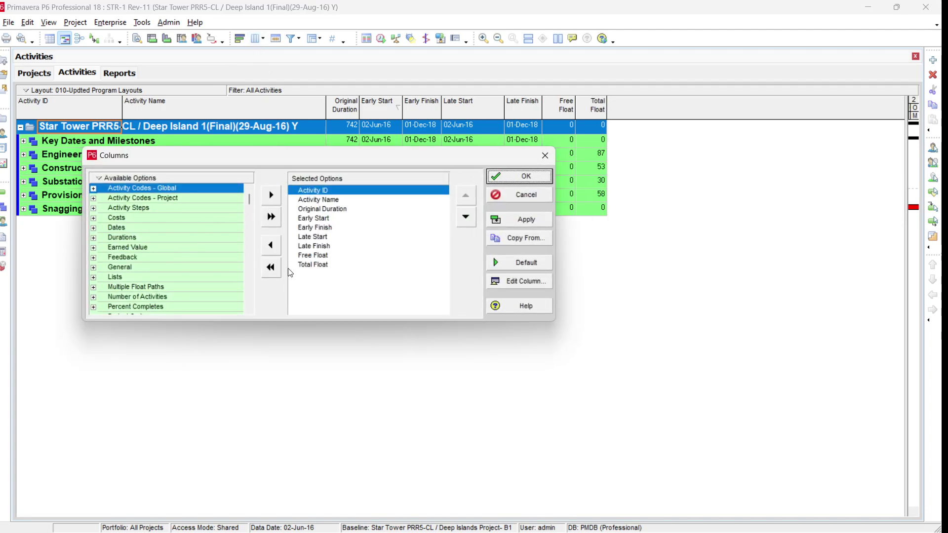
click(94, 199)
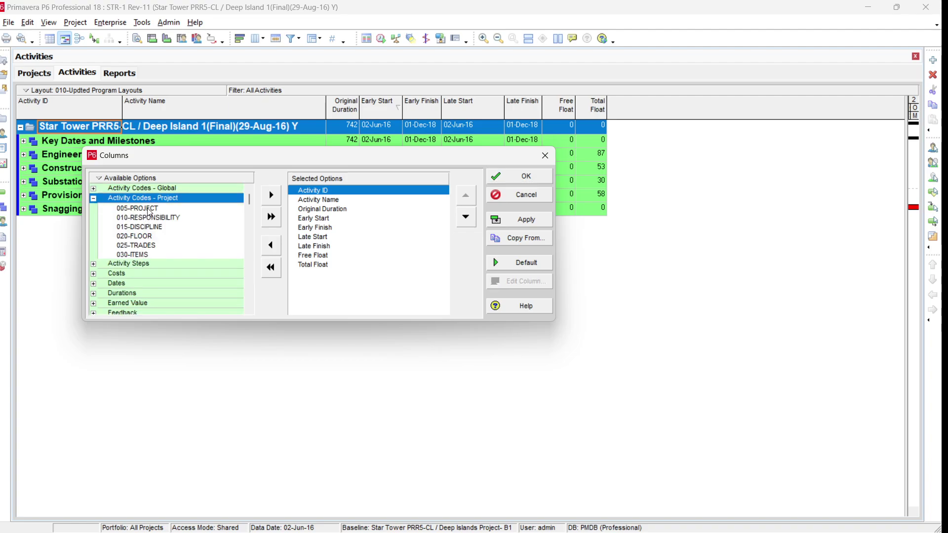
click(145, 209)
click(314, 265)
click(271, 196)
click(271, 196)
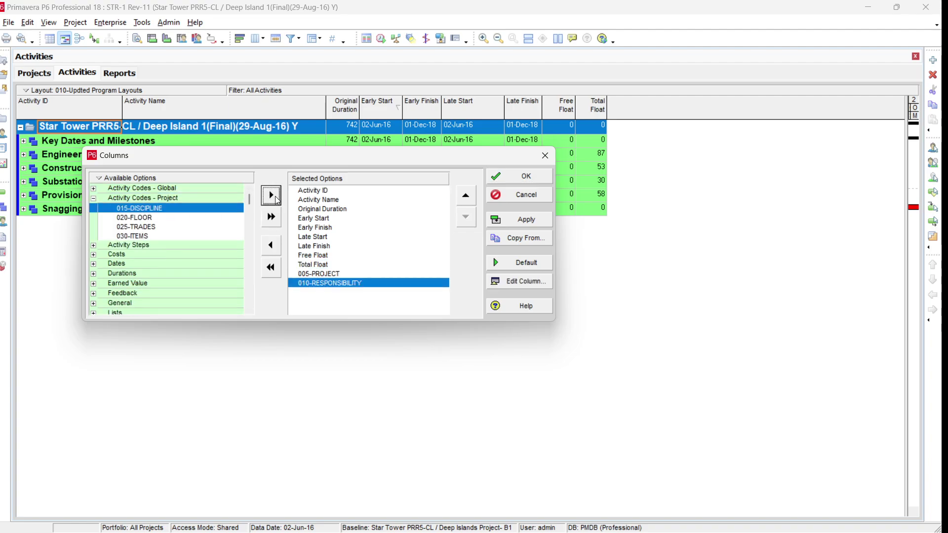
click(271, 196)
click(271, 195)
click(271, 195)
click(272, 196)
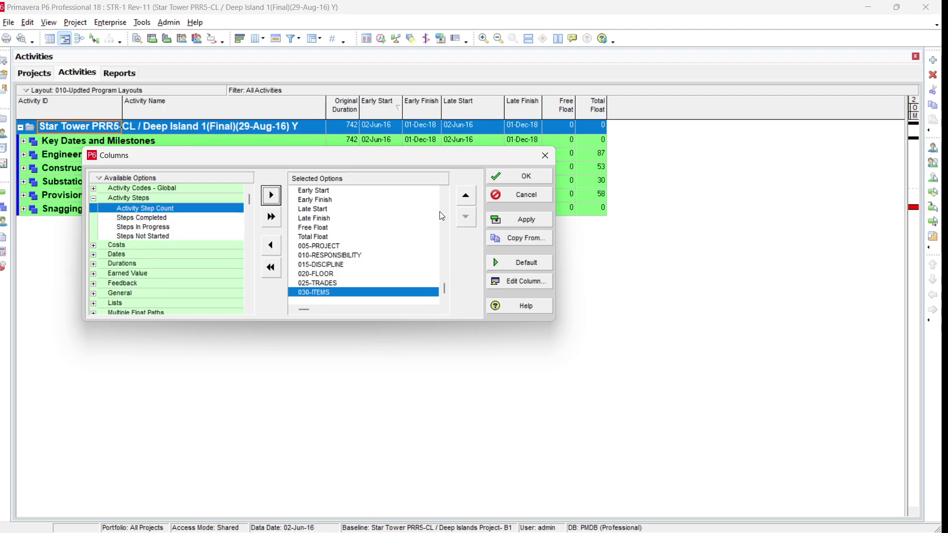
click(528, 221)
click(531, 185)
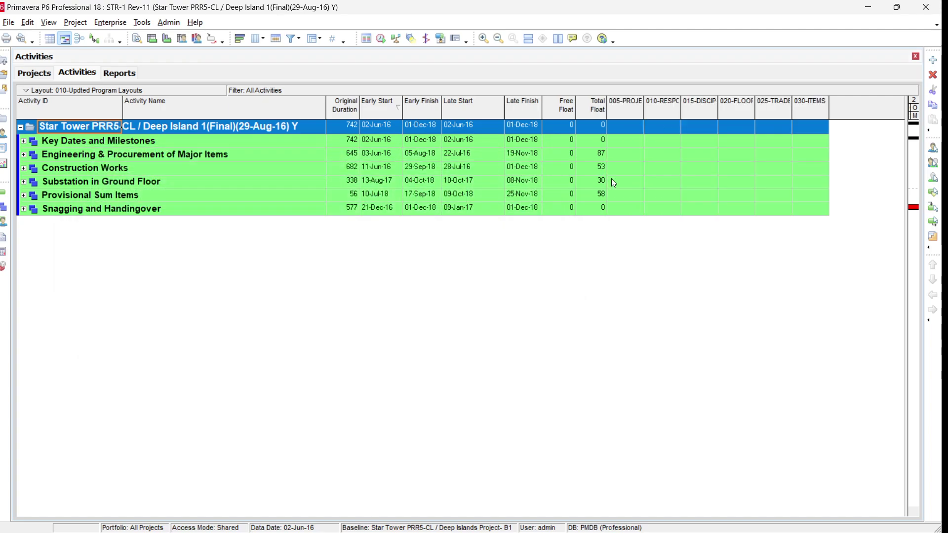
Expand all WBS levels and review the activity code values assigned to the activities.
key(ctrl+KP_Add)
scroll(655, 241, down, 1)
scroll(656, 241, up, 1)
scroll(655, 241, down, 20)
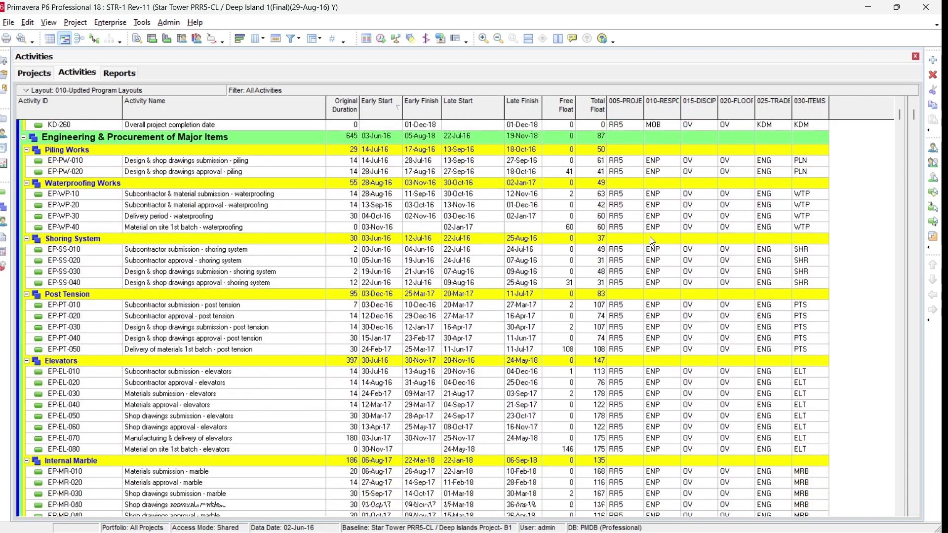
scroll(656, 253, down, 8)
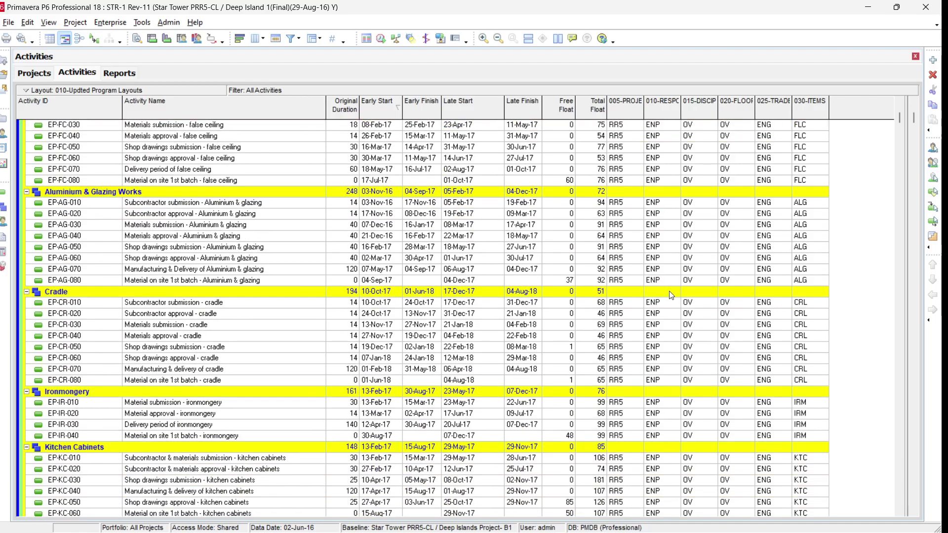
click(706, 317)
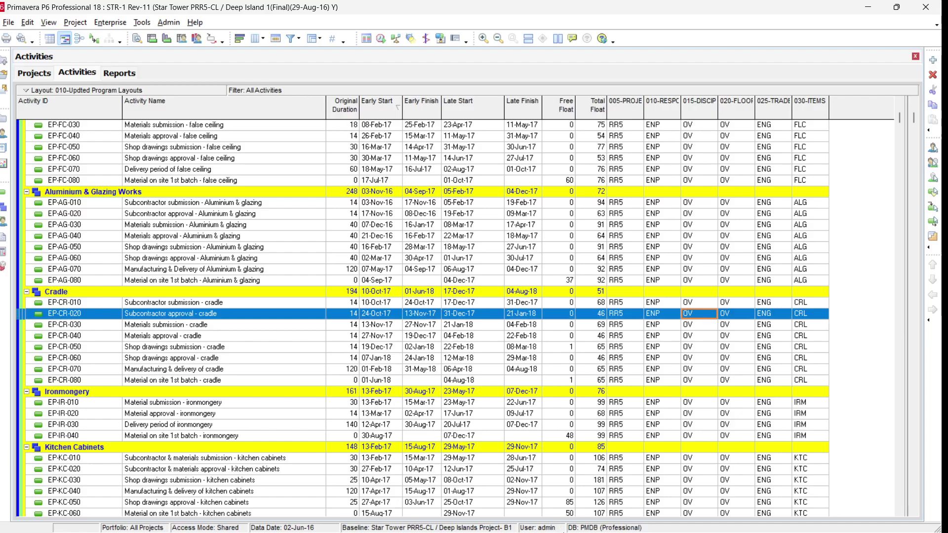
Switch to the Activity Code Values-1234 workbook to look up the MOB and ENP descriptions, and return to the activity table in Primavera P6.
mouse_move(672, 519)
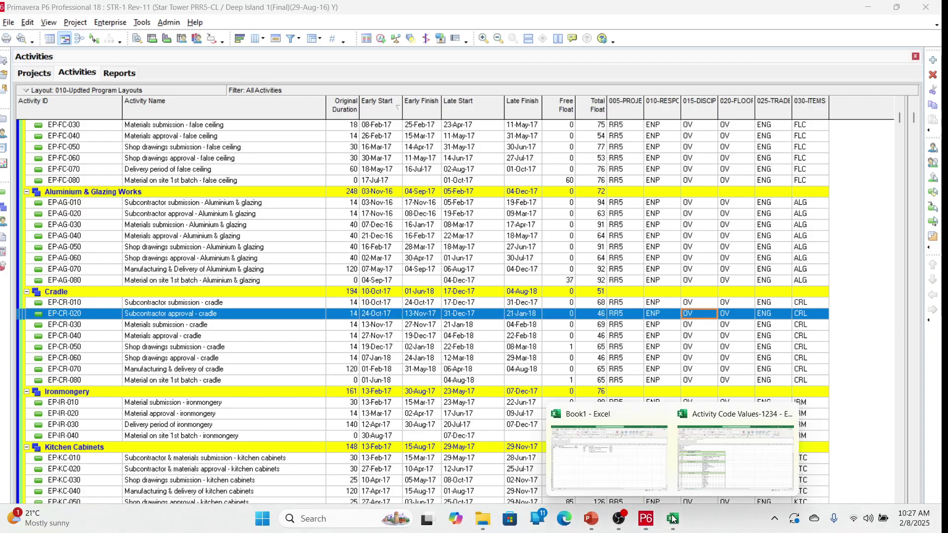
click(748, 488)
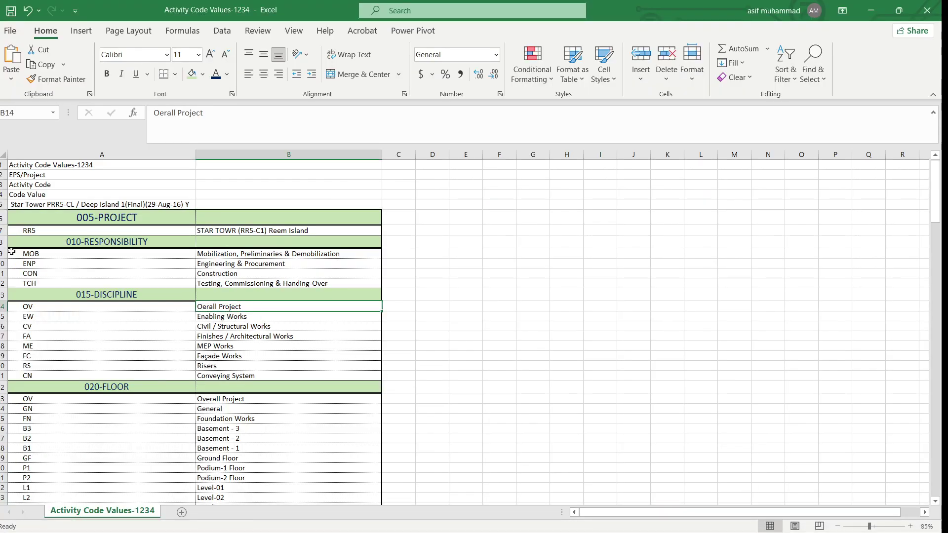
click(53, 255)
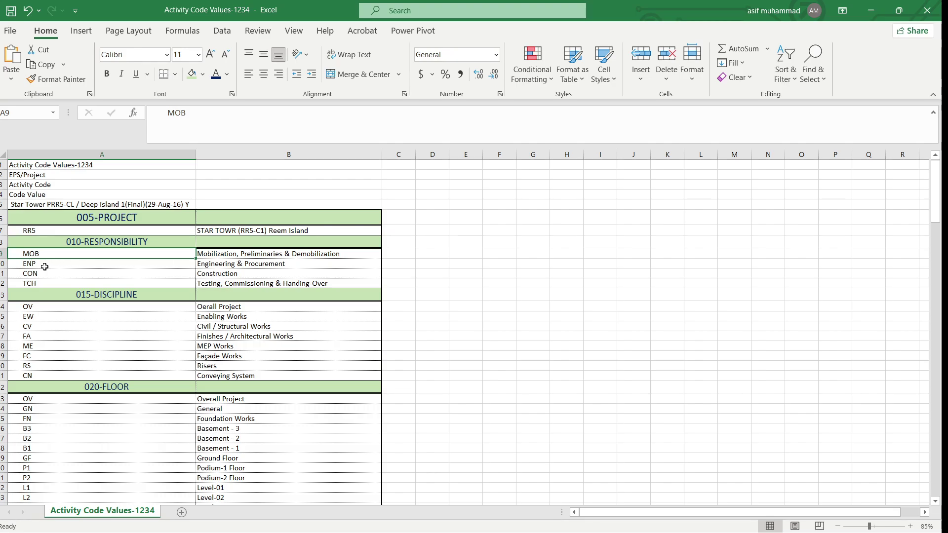
click(269, 264)
mouse_move(747, 518)
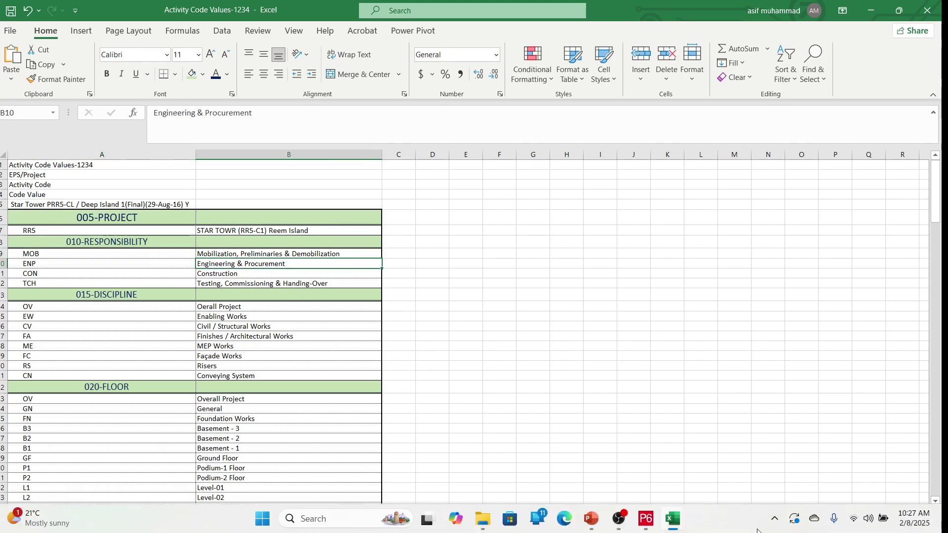
click(647, 528)
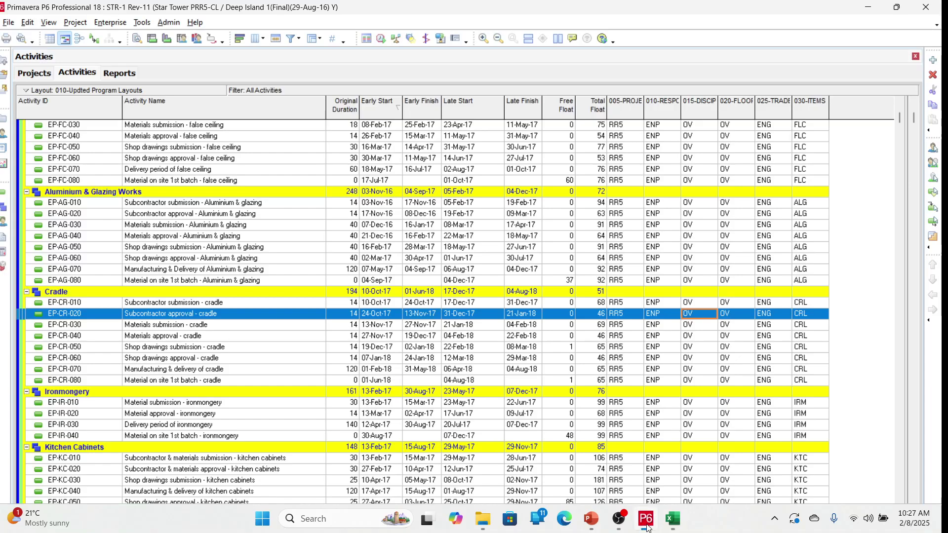